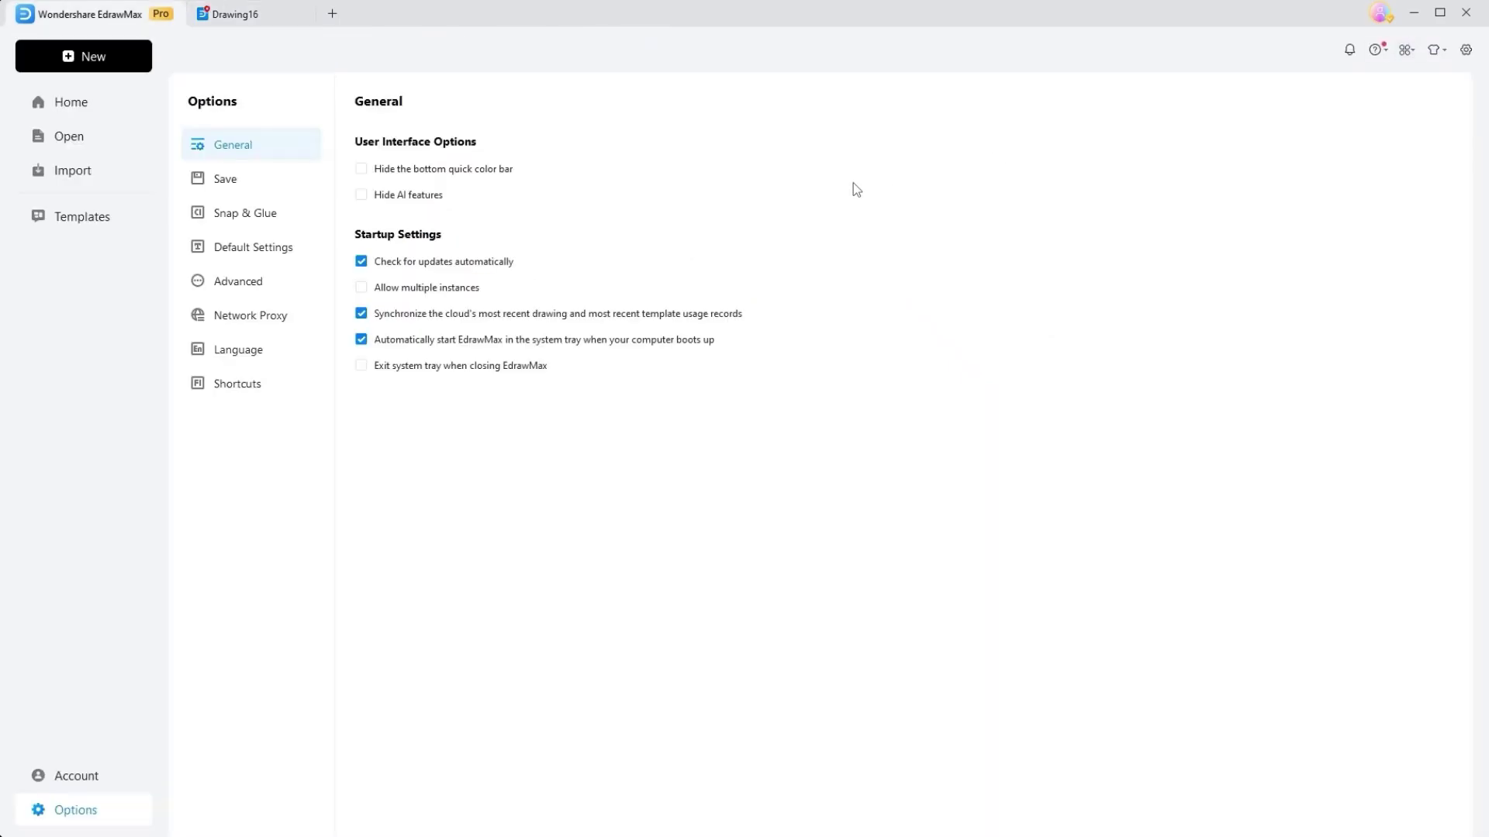
Browse the Basic Flowchart, Mind Map and Kanban template cards, then scroll the community mind map templates.
click(256, 358)
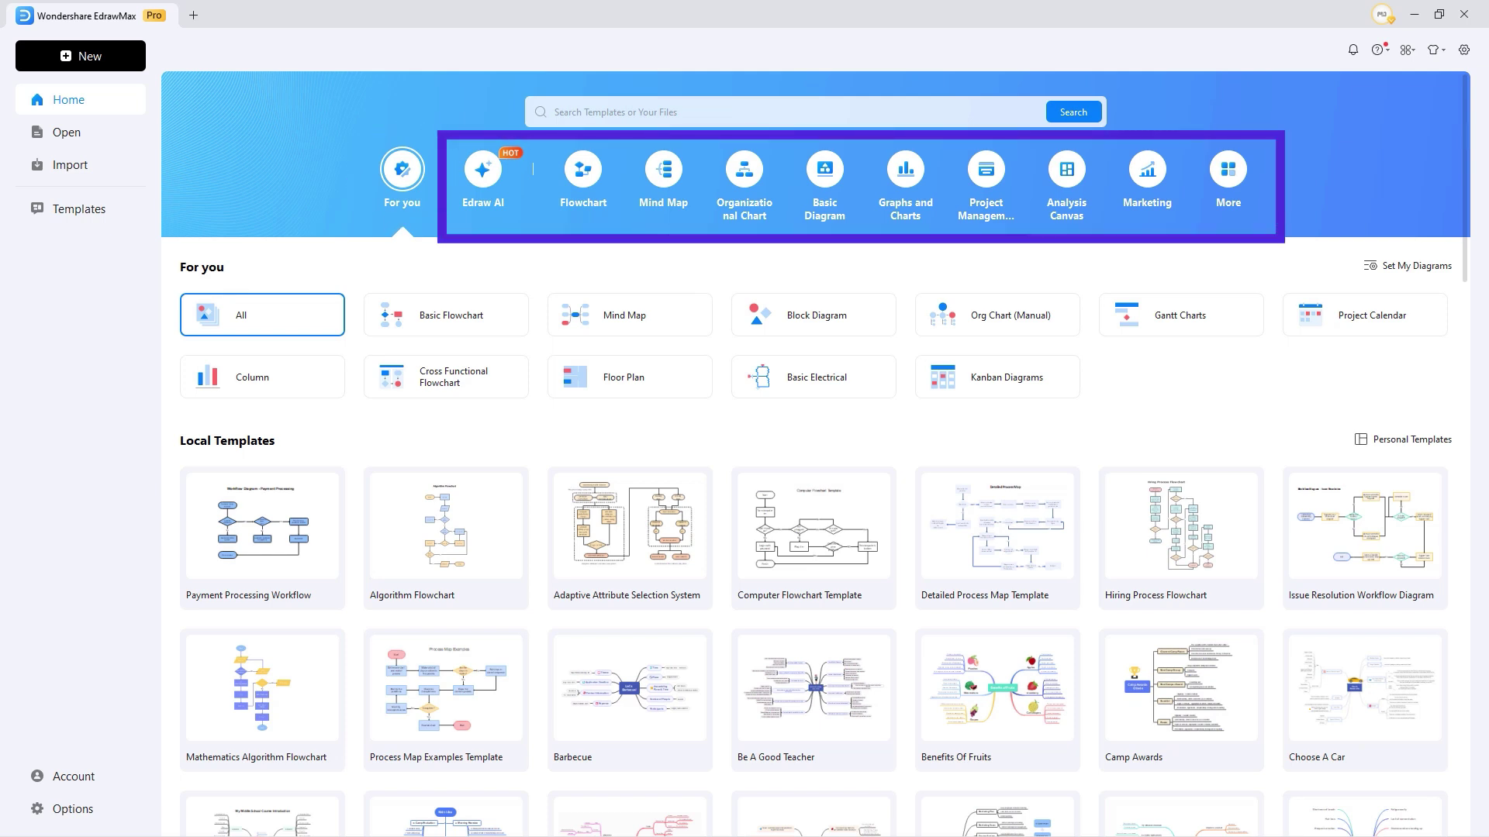
click(445, 315)
click(629, 314)
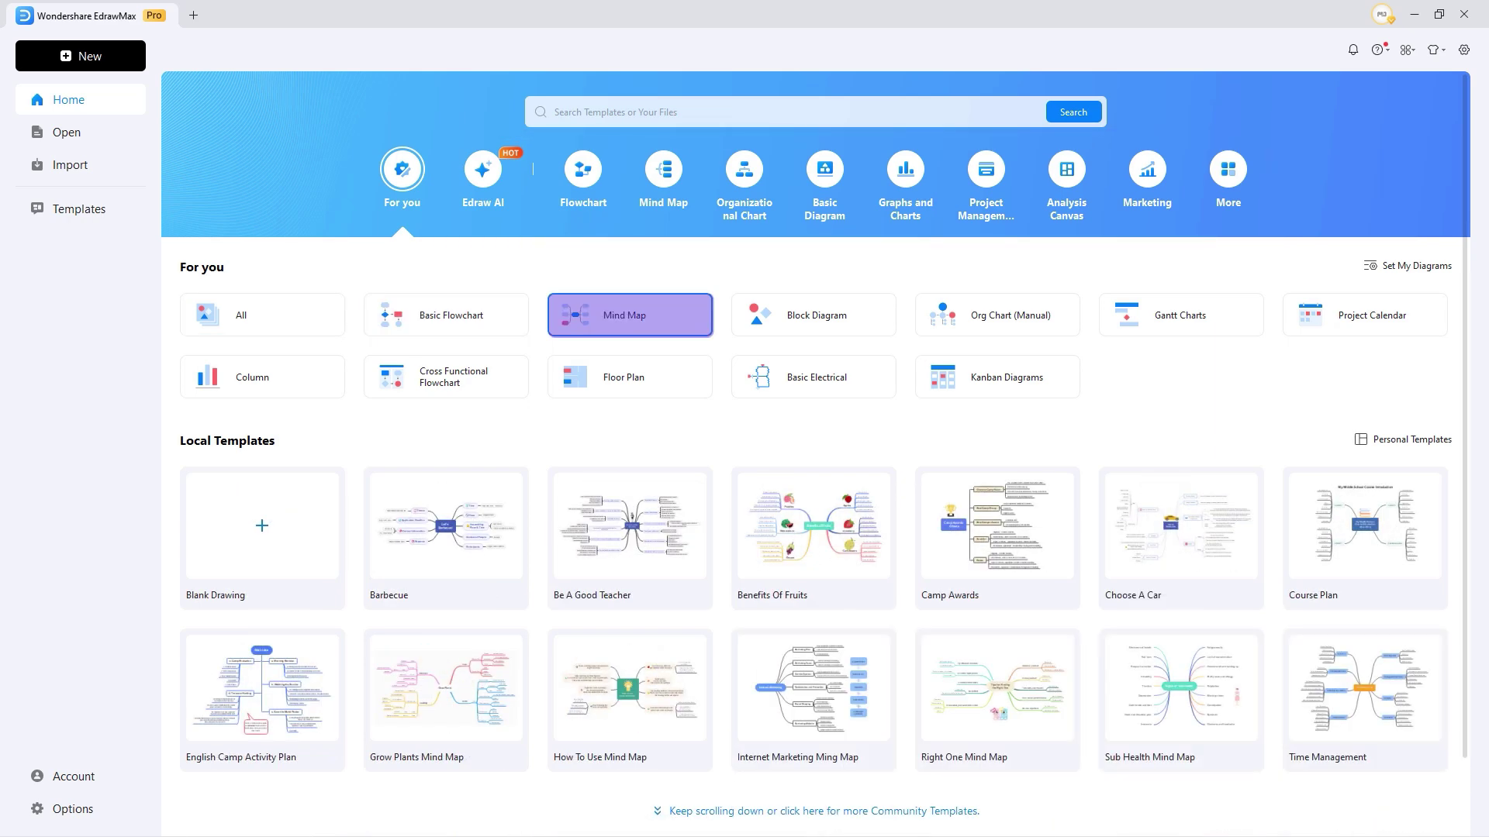
click(997, 377)
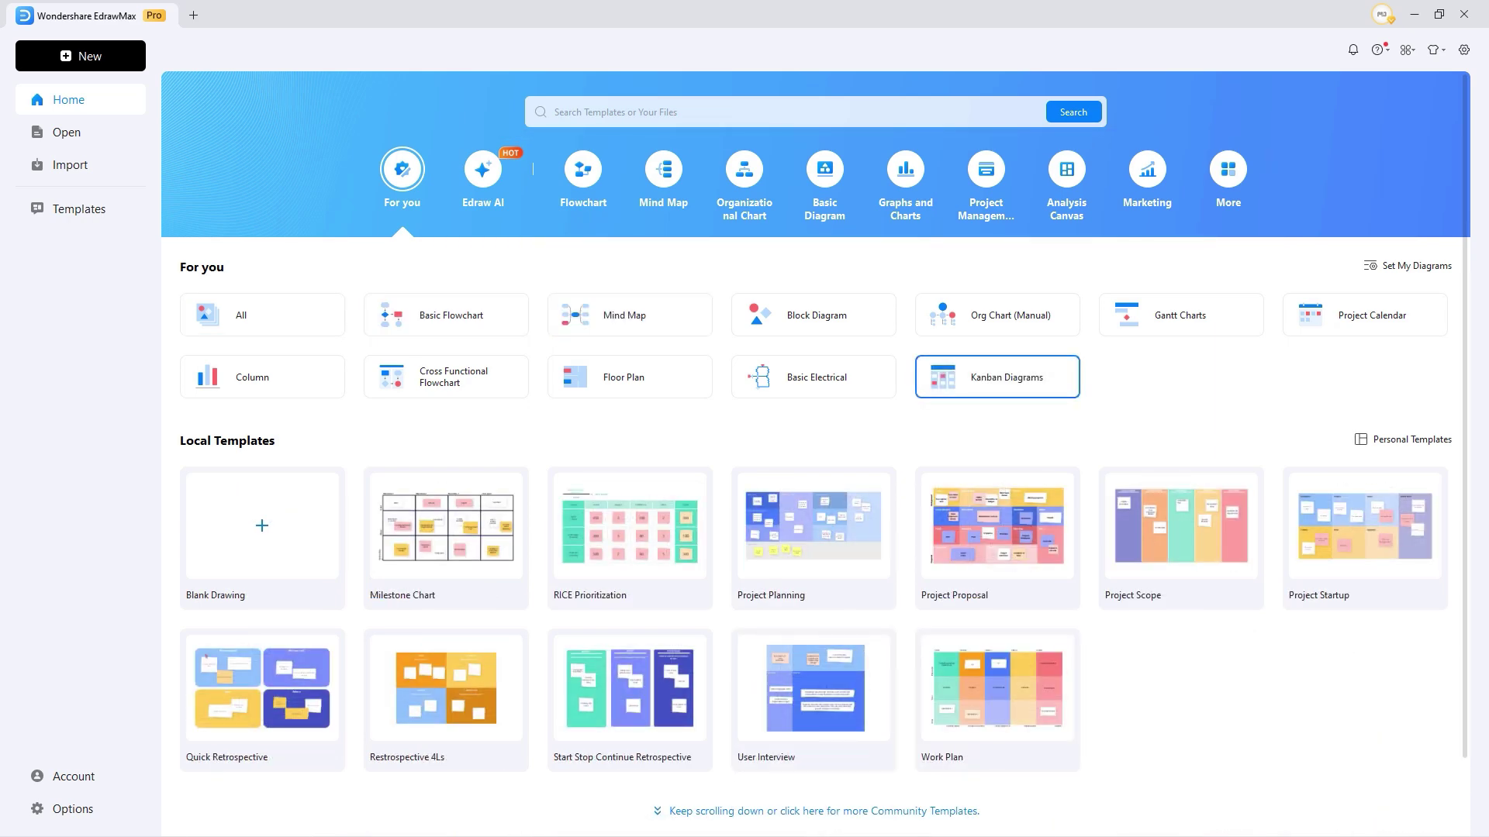
click(630, 314)
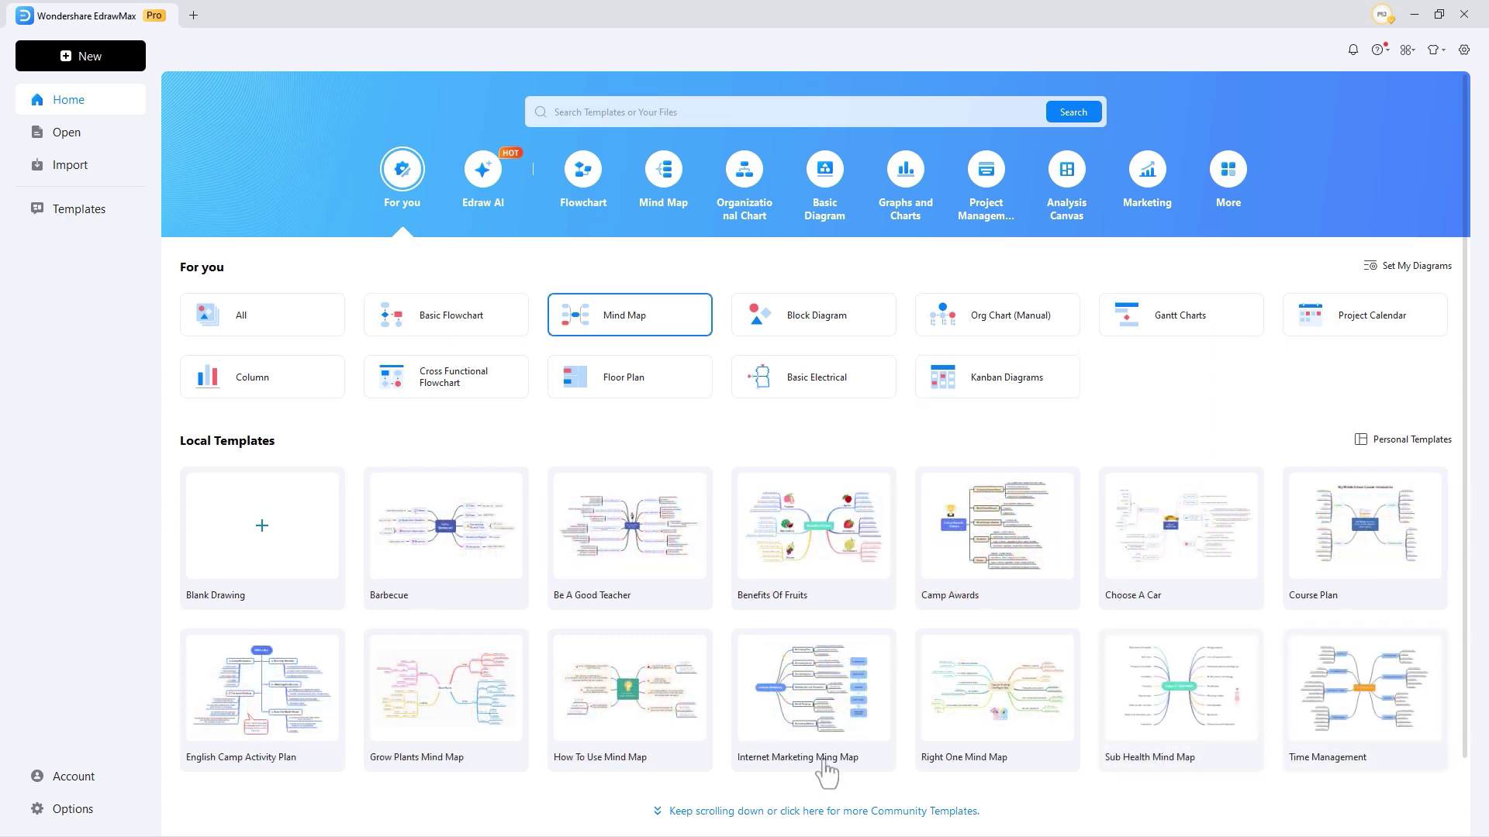
click(829, 812)
scroll(830, 815, down, 8)
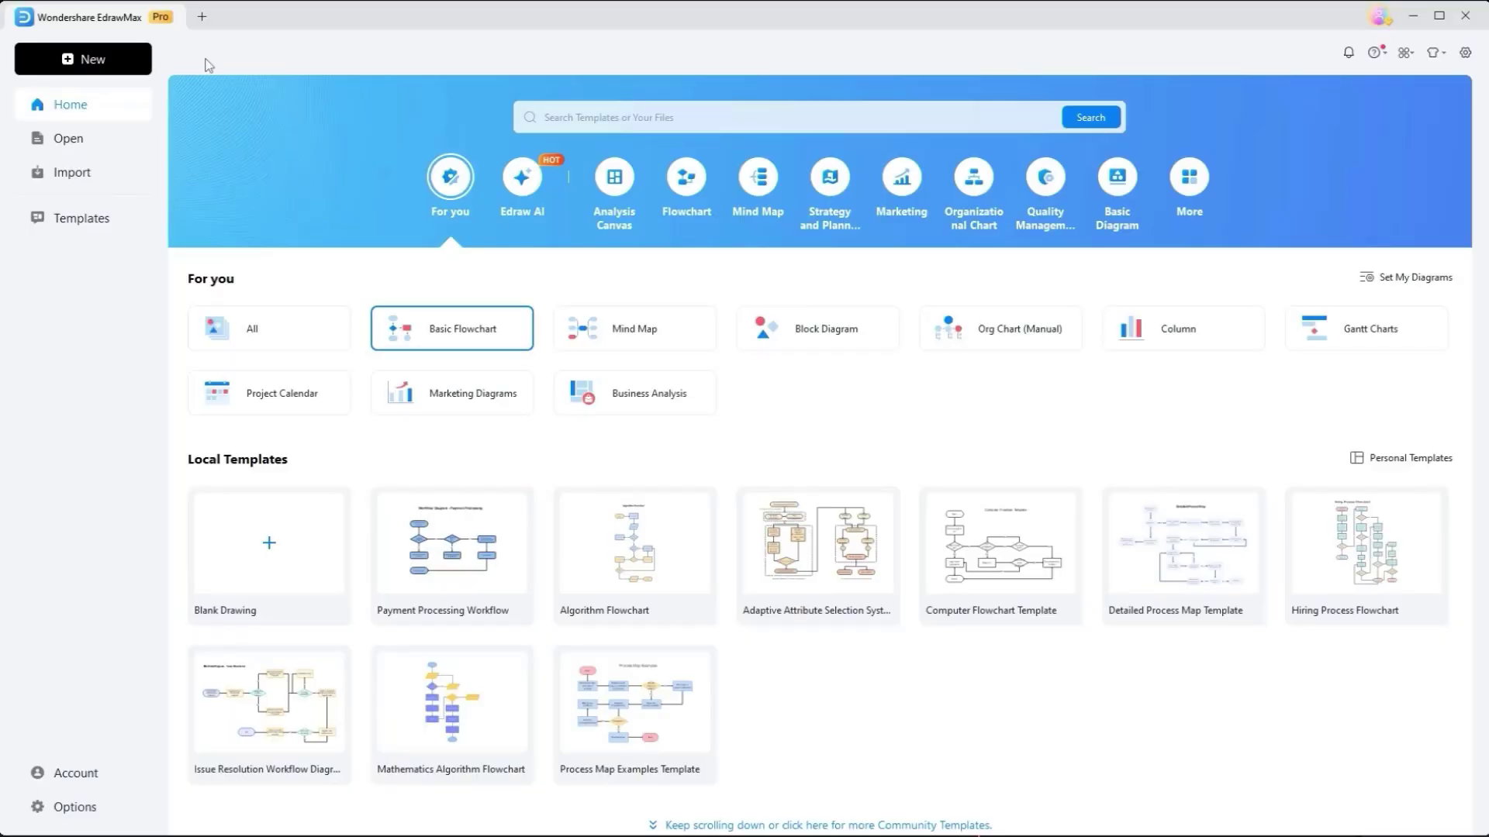
Start a new blank drawing and glance through the Arrow Shapes library.
click(109, 74)
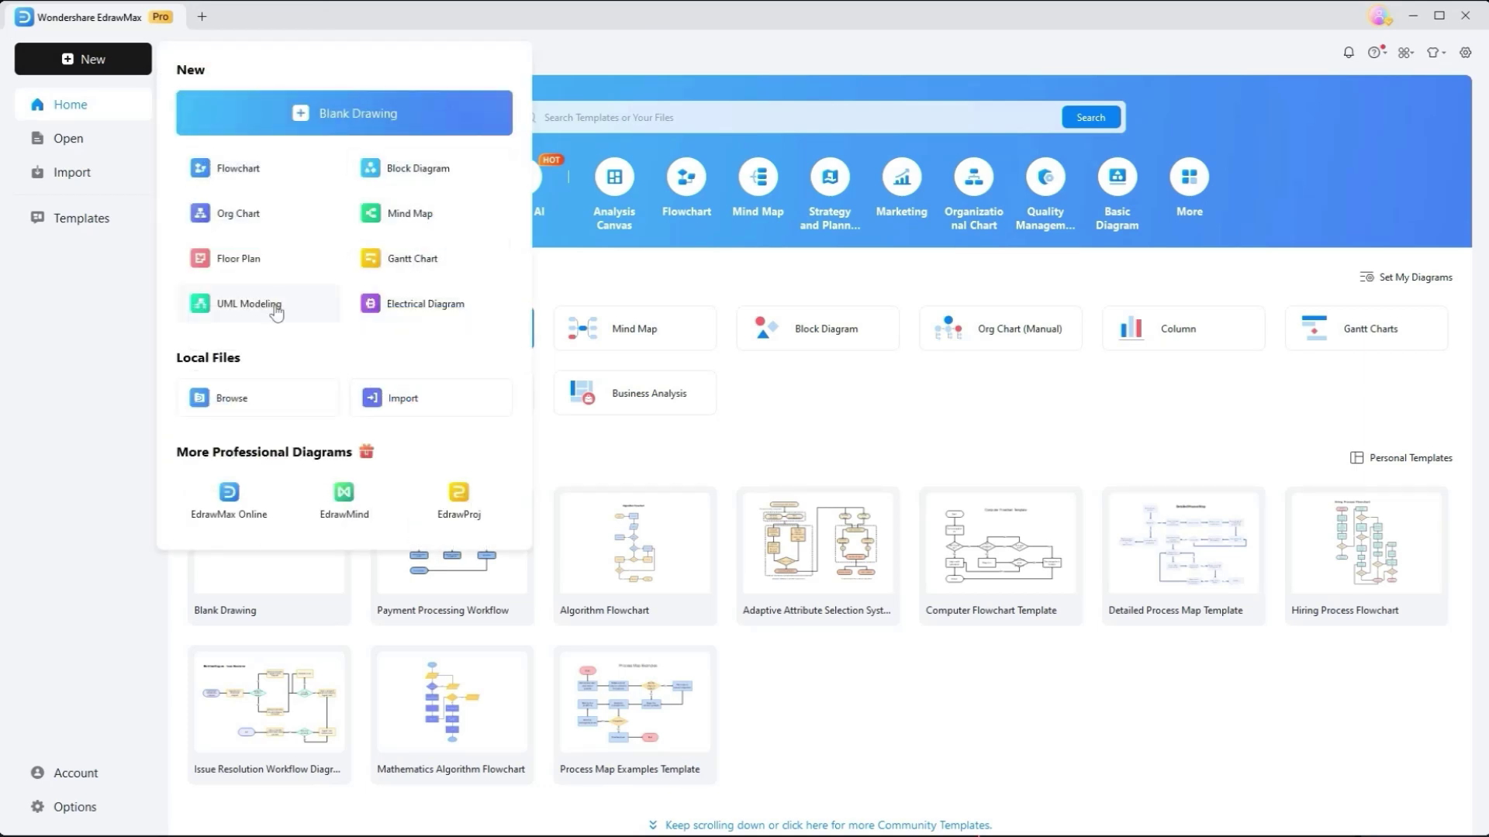
click(303, 116)
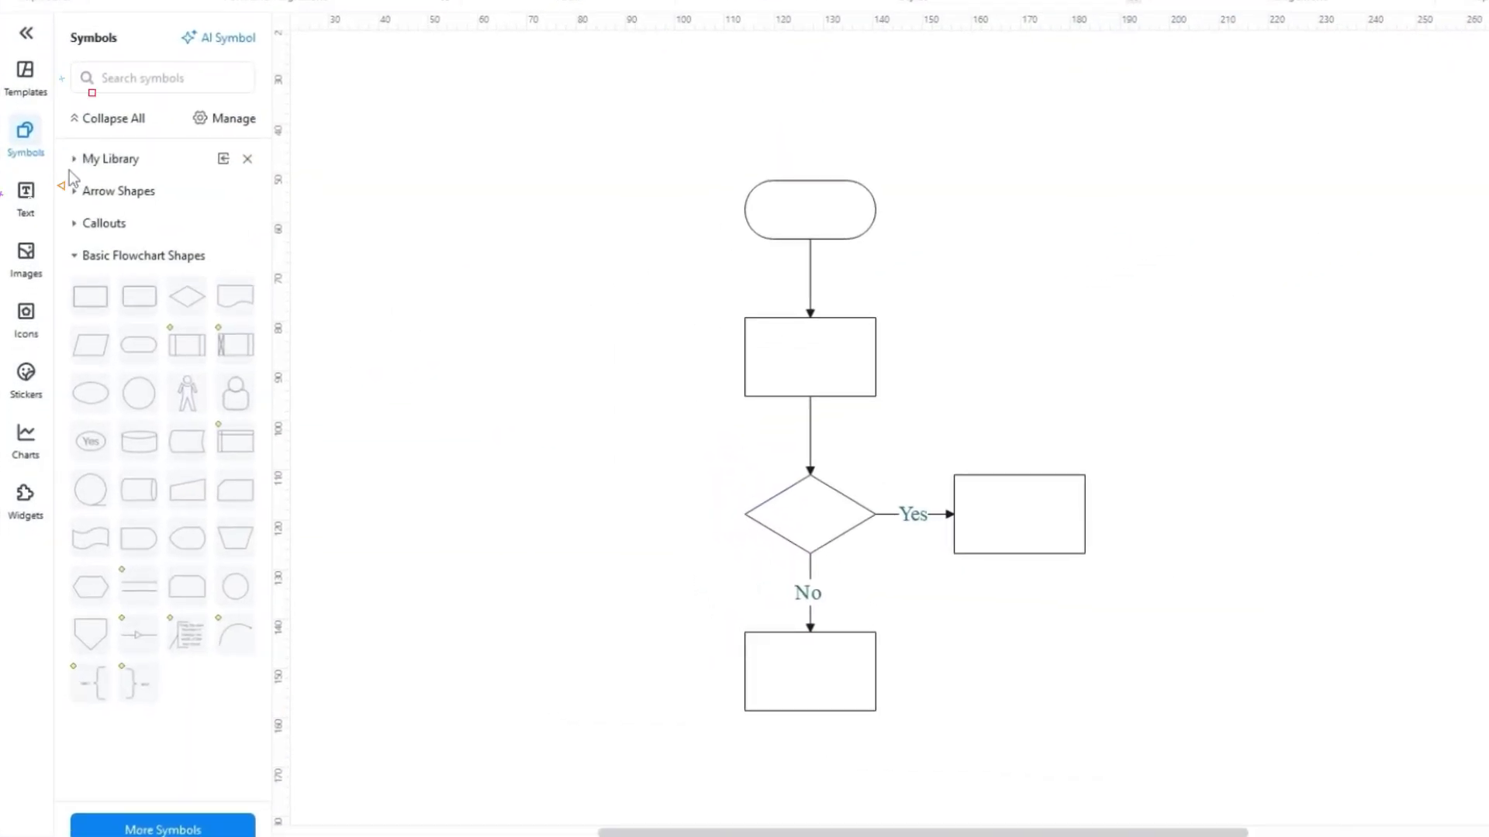
click(75, 193)
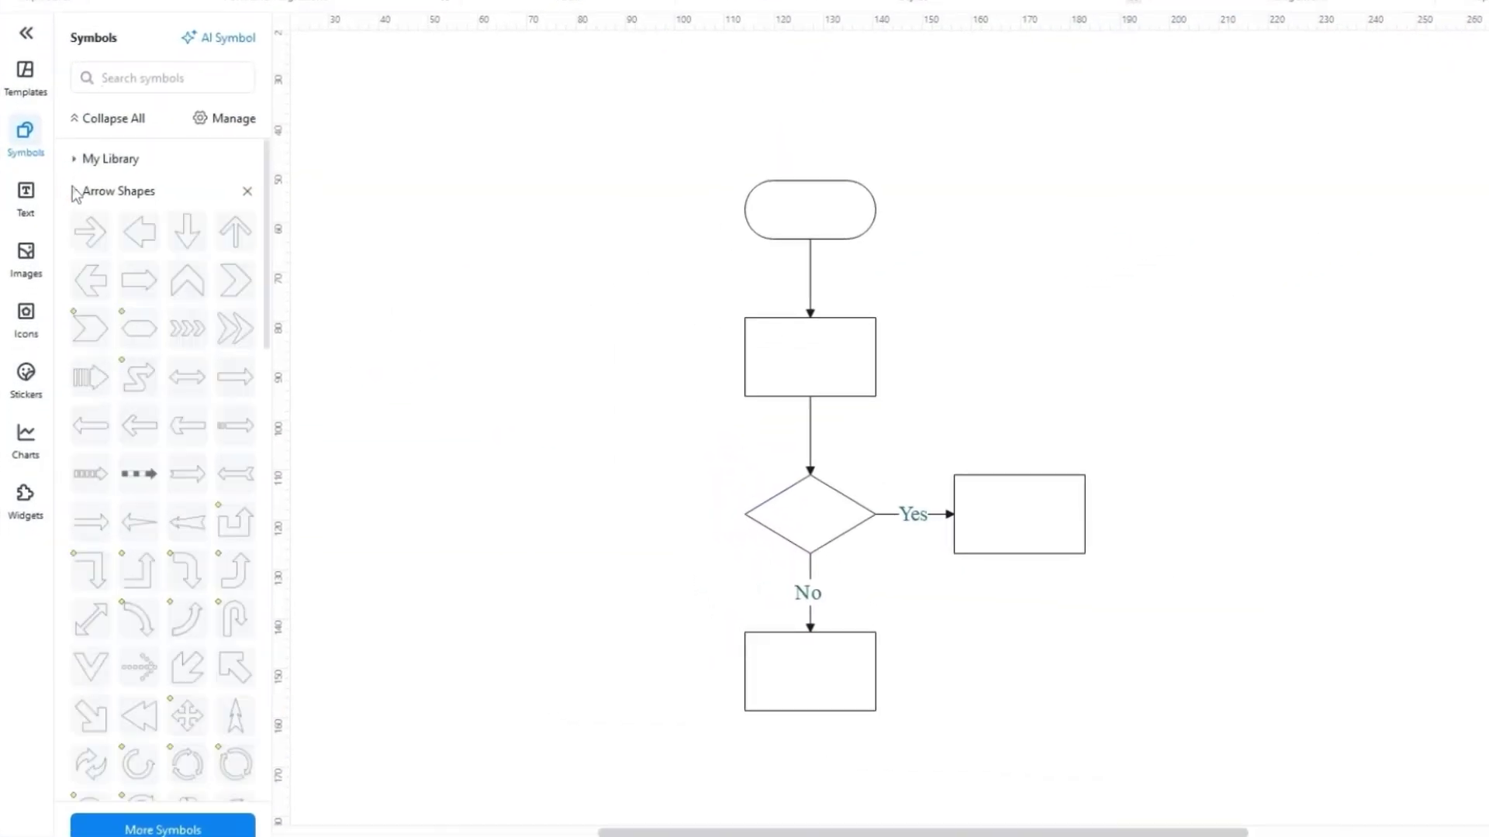
click(76, 192)
Check the Callouts library, then place a terminator shape left of the decision diamond.
click(75, 225)
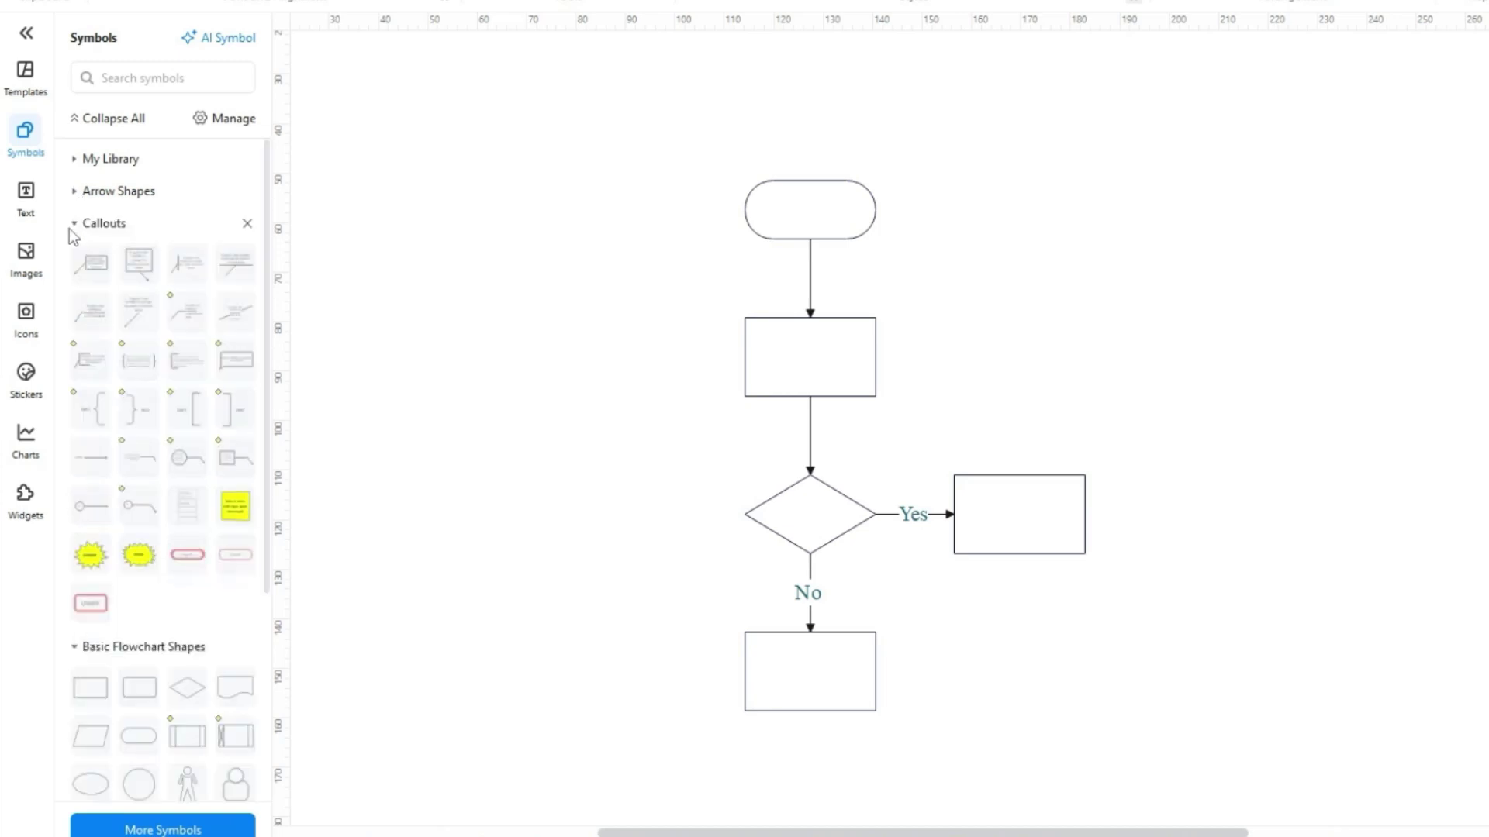
click(74, 225)
drag(139, 344, 631, 514)
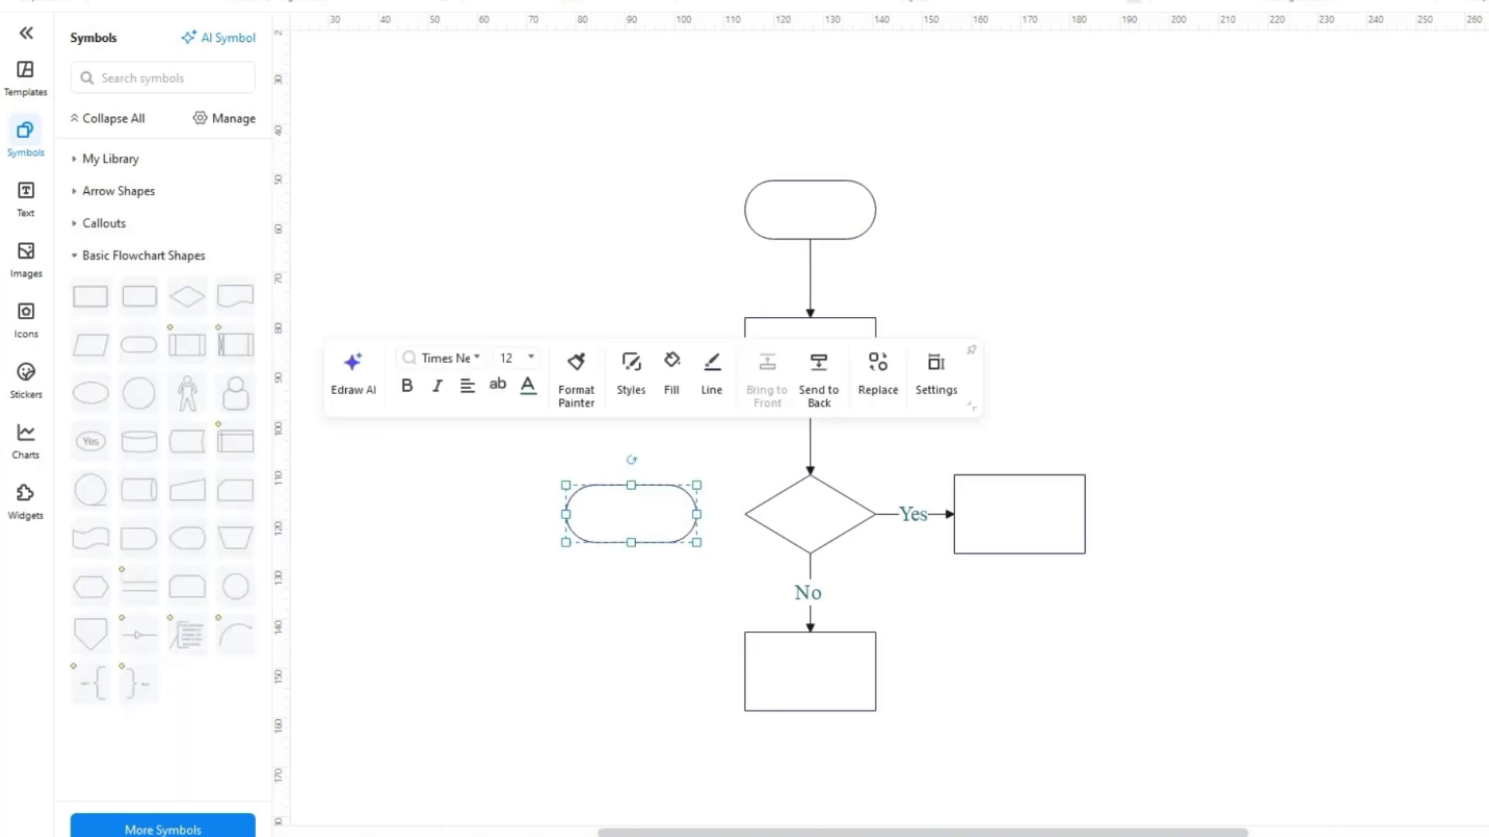
Preview the Text, Images, Stickers, Charts and Widgets libraries, undoing a test Step 1 layout.
click(24, 196)
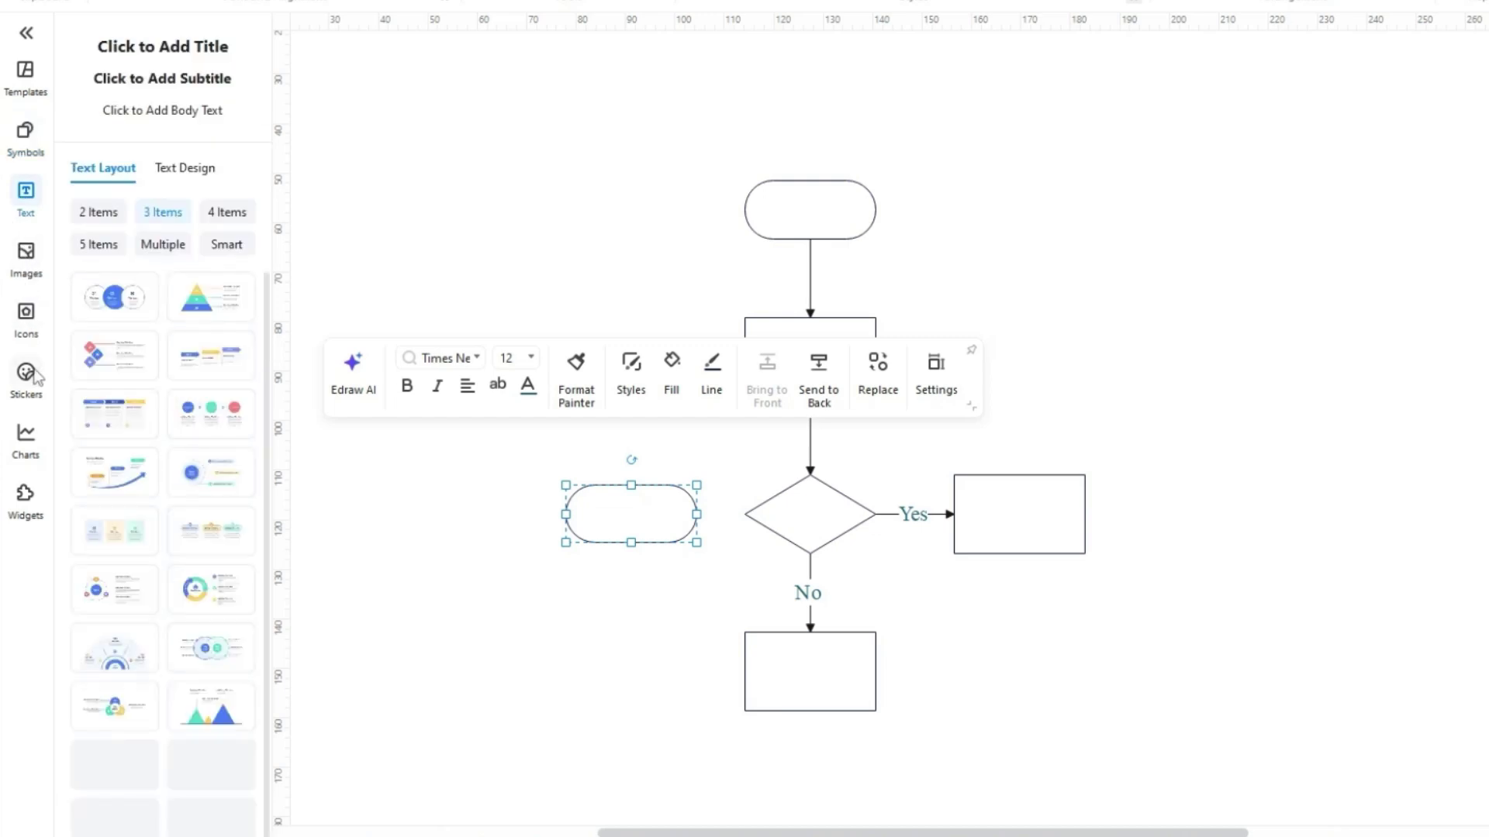
click(106, 429)
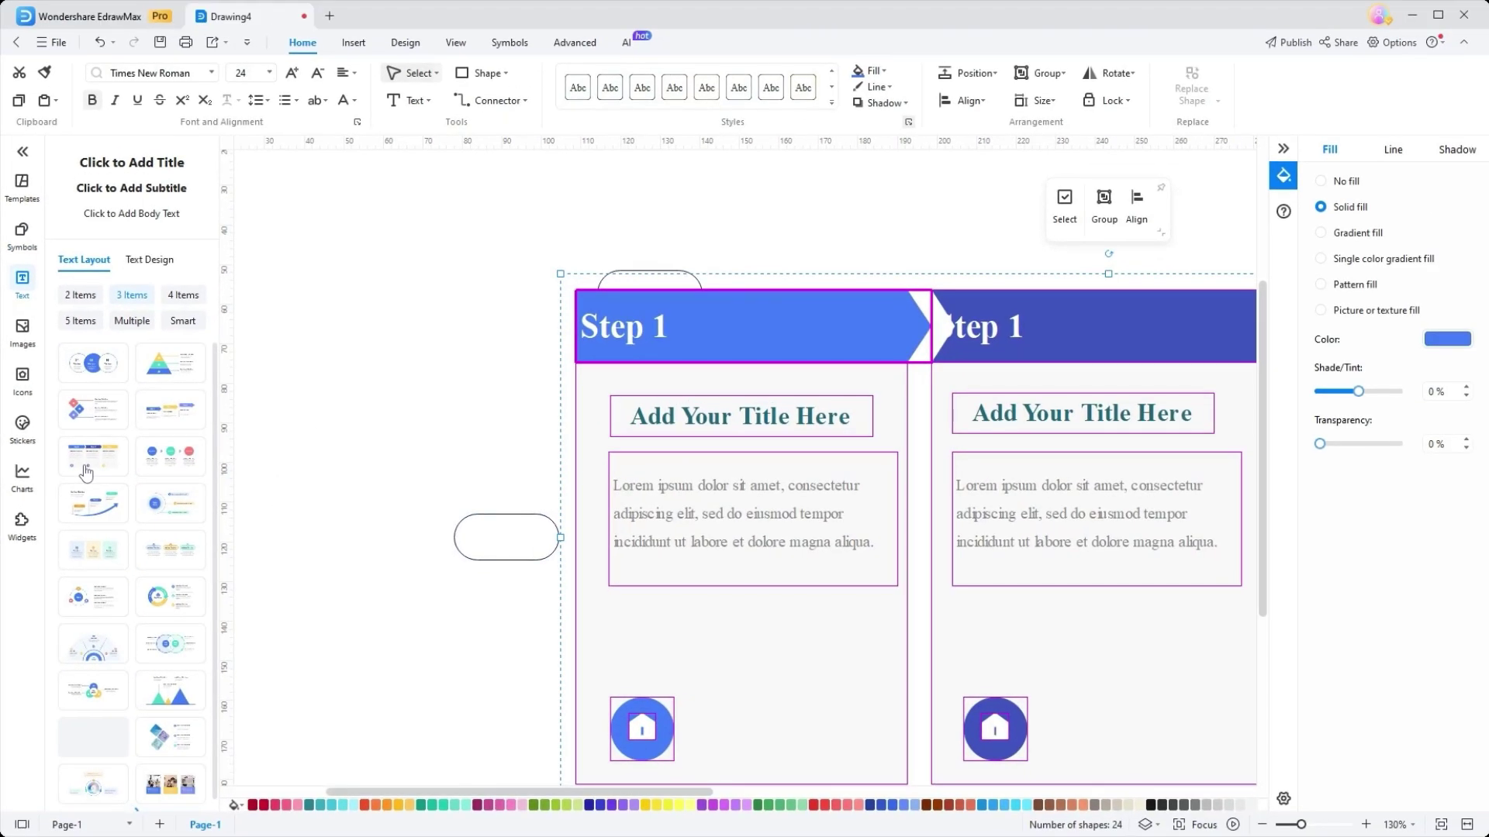
key(ctrl+z)
click(22, 325)
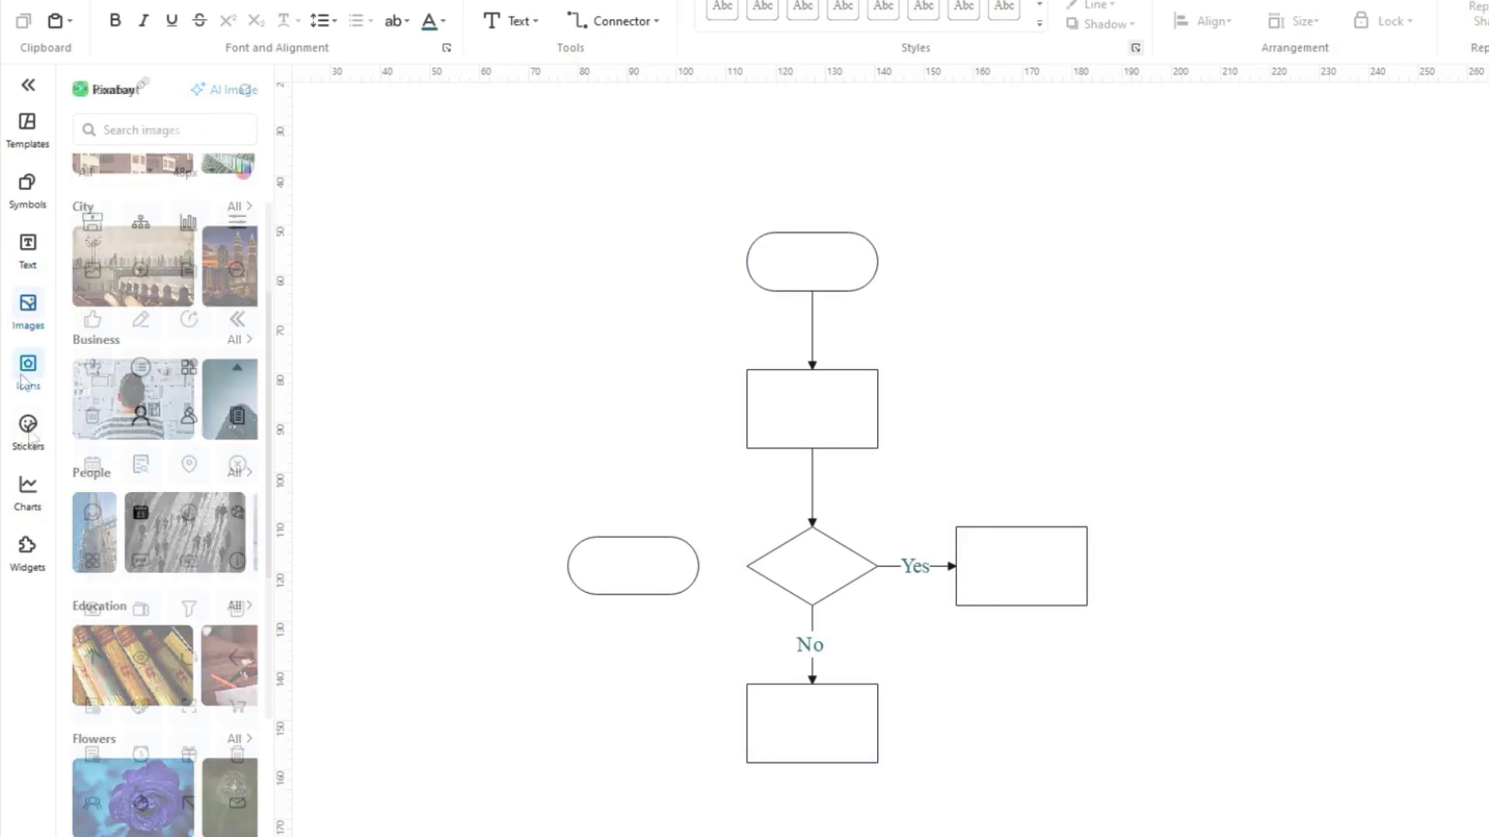
click(28, 431)
click(26, 496)
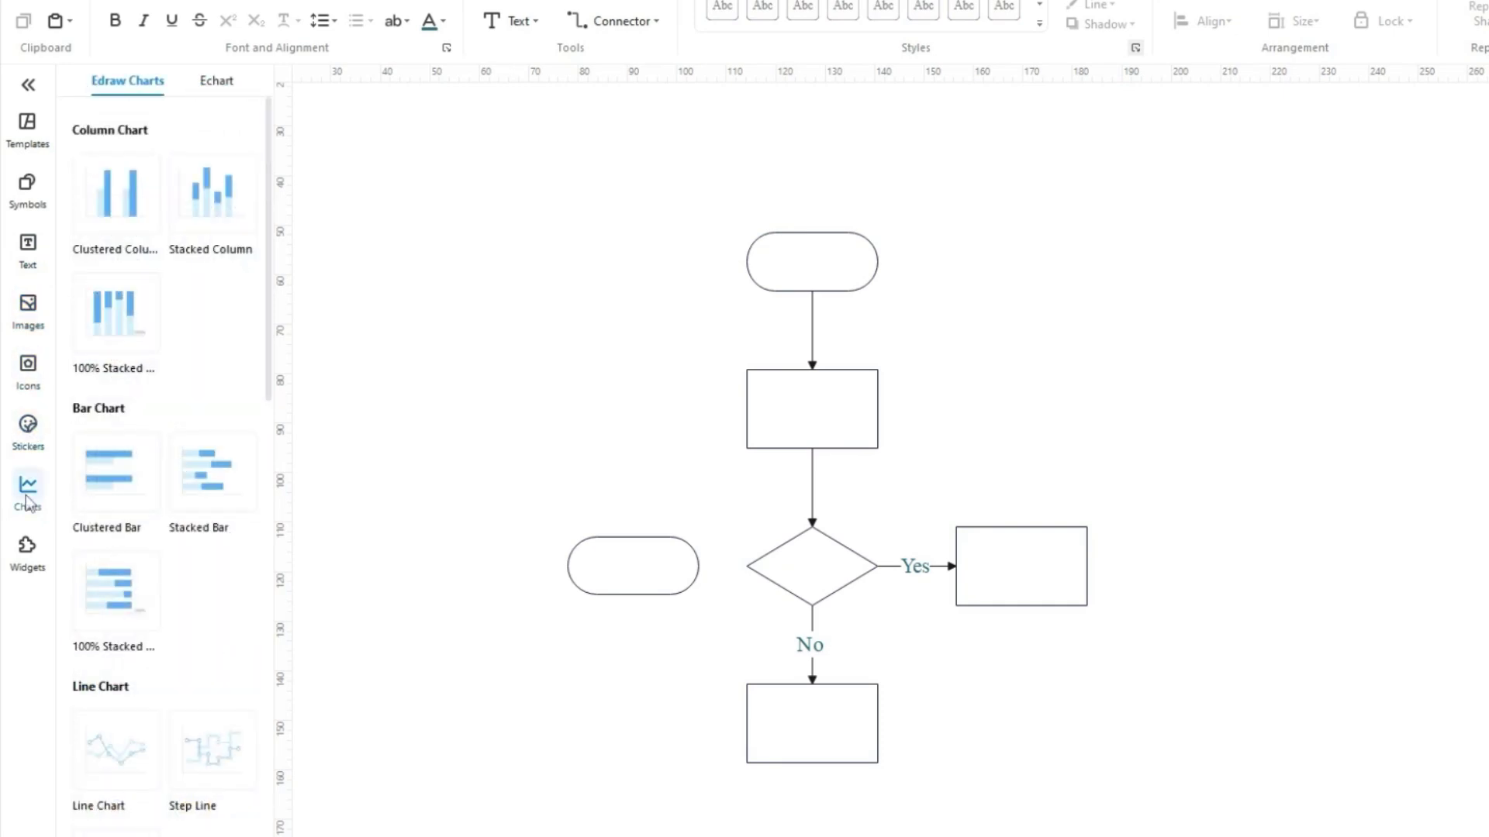
click(23, 555)
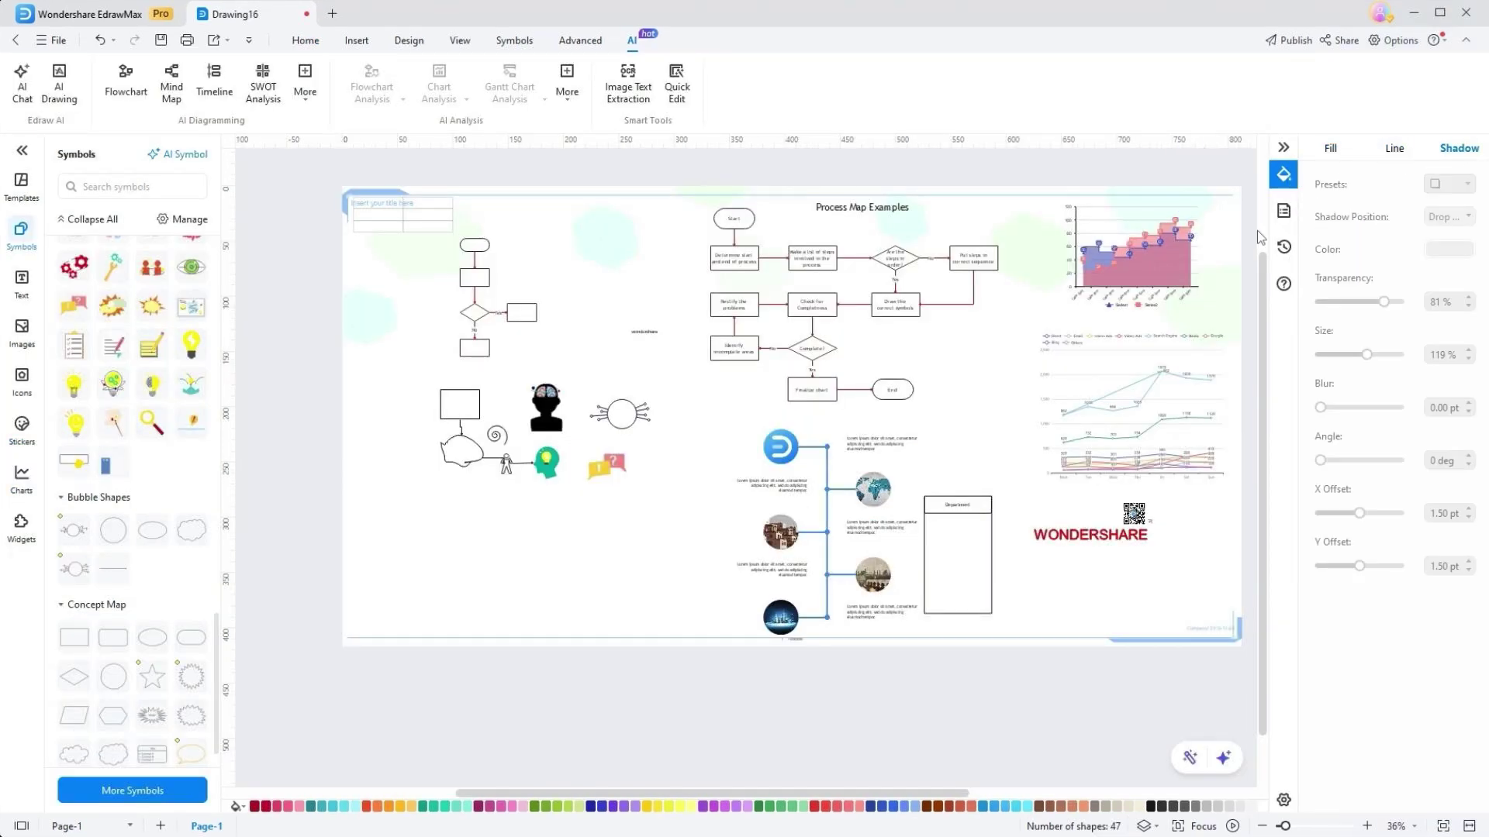
Give the Finalize chart box a picture or texture fill and review its line settings.
click(811, 390)
click(1330, 148)
click(1321, 258)
click(1321, 310)
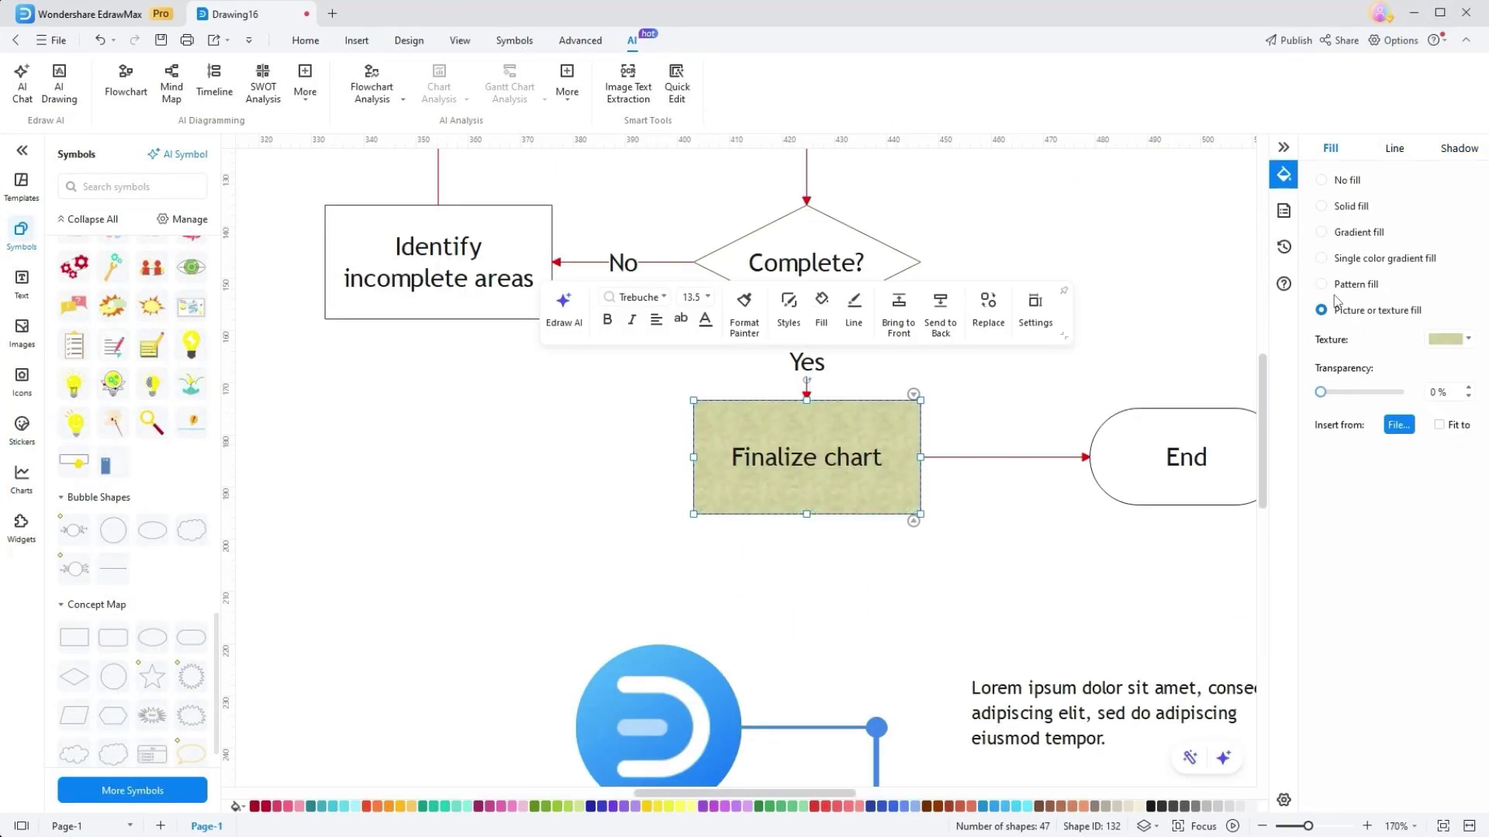
click(1394, 147)
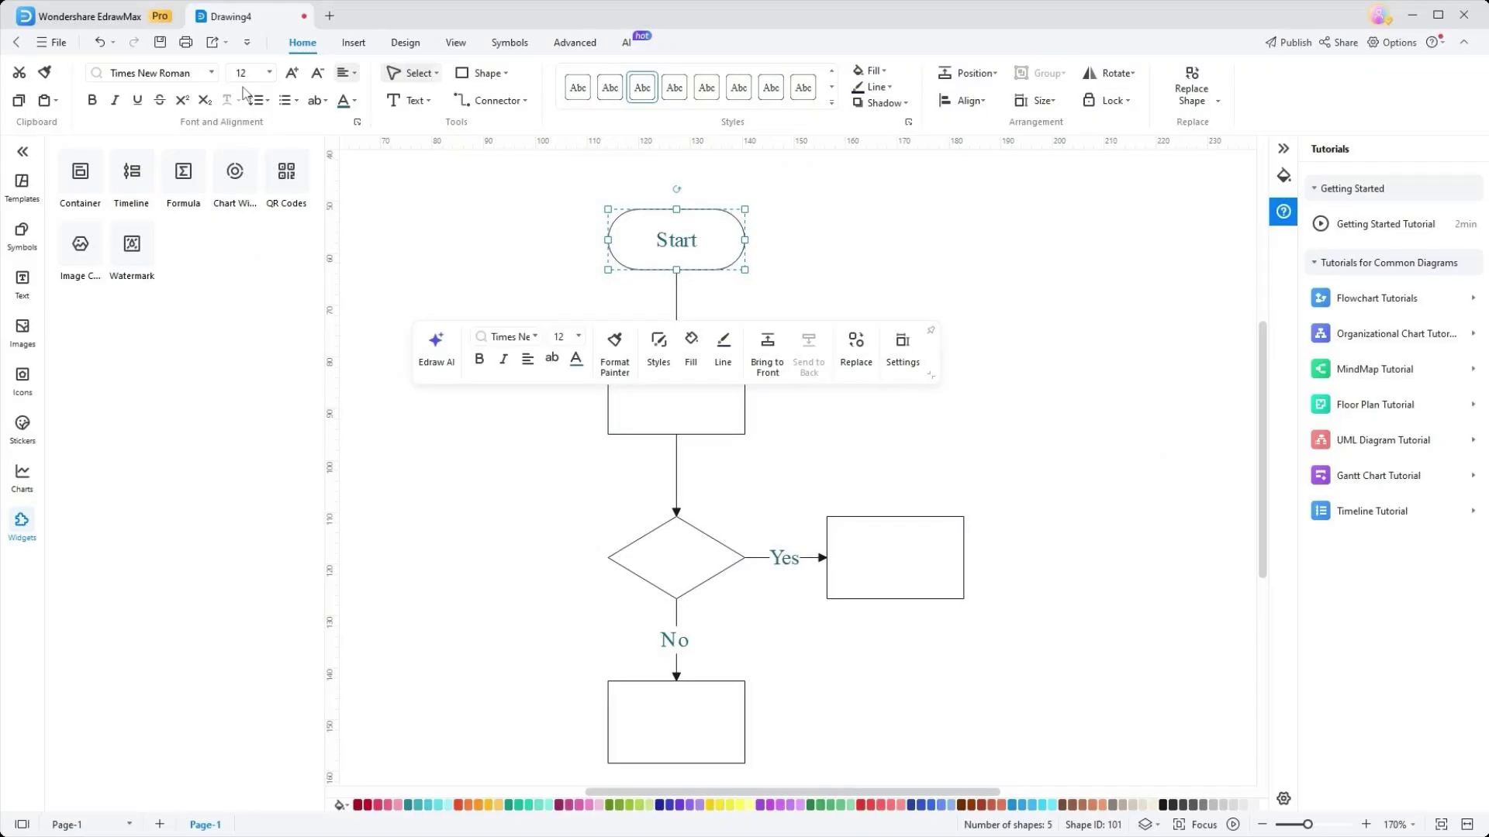
Style the Start text as italic Arial at size 17 with no underline.
click(662, 203)
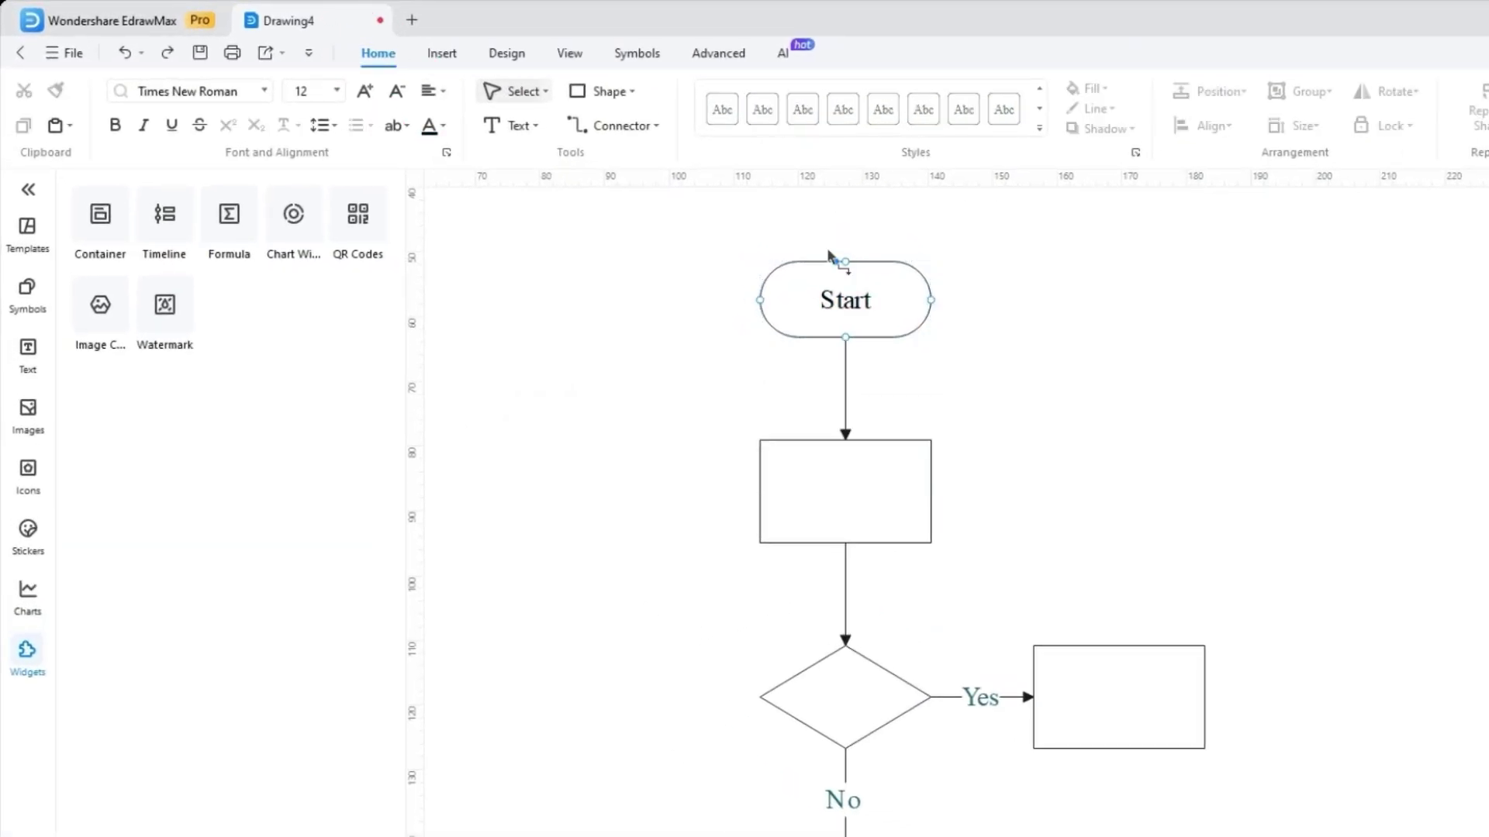
click(831, 260)
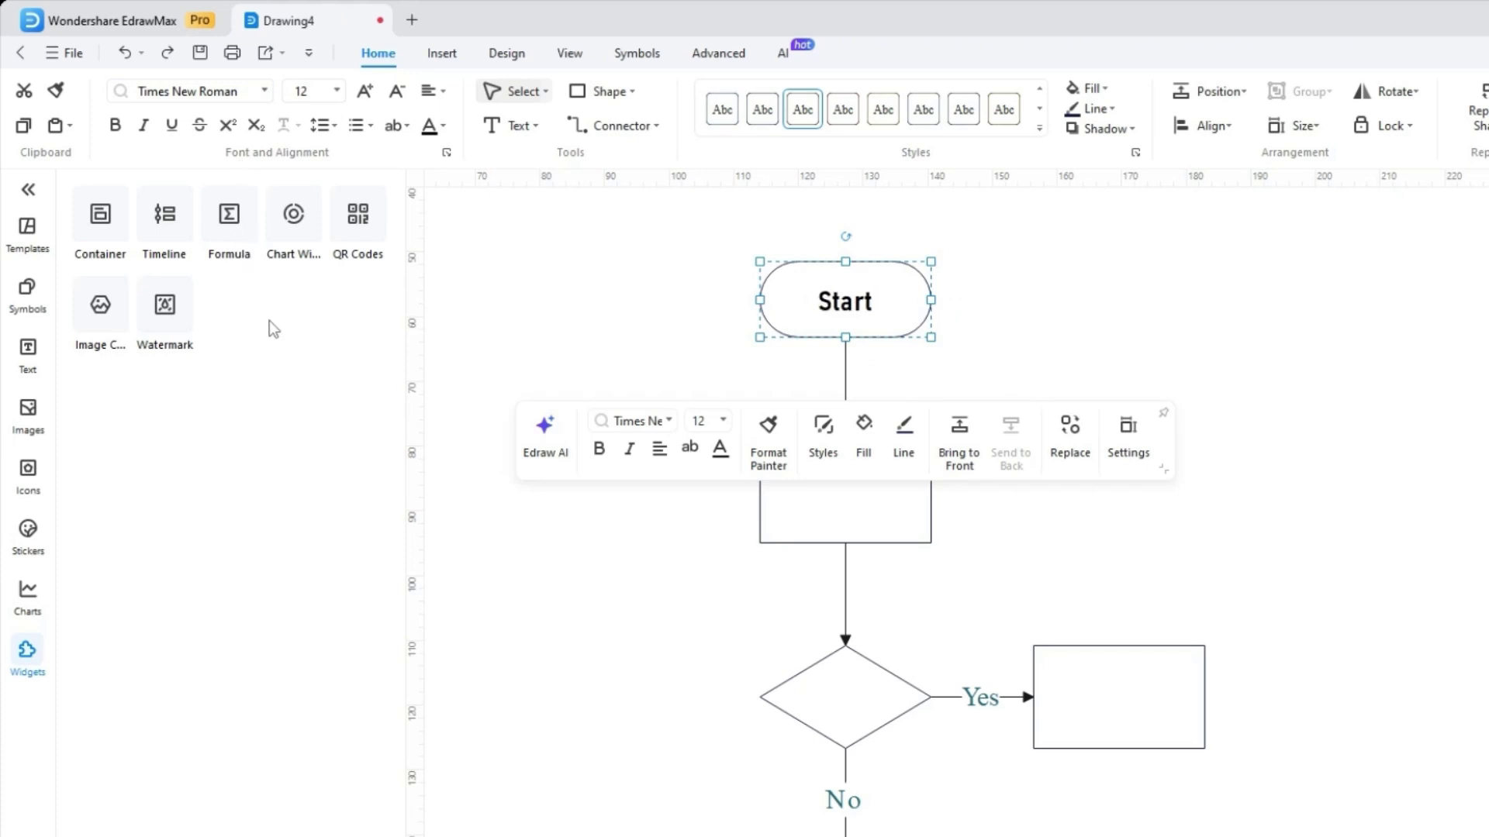
key(ctrl+shift+v)
click(171, 125)
click(142, 125)
click(171, 124)
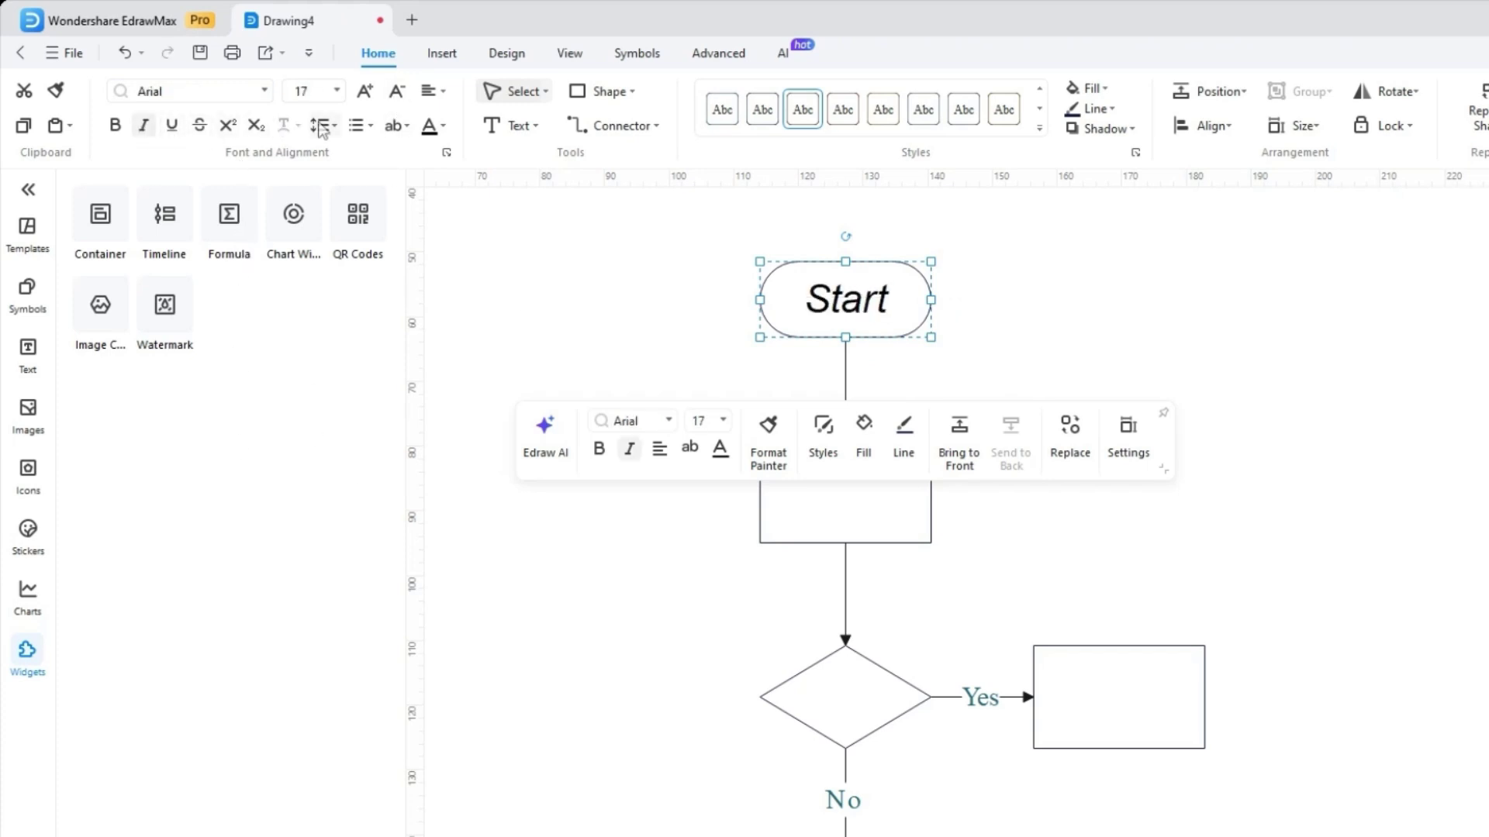
click(517, 310)
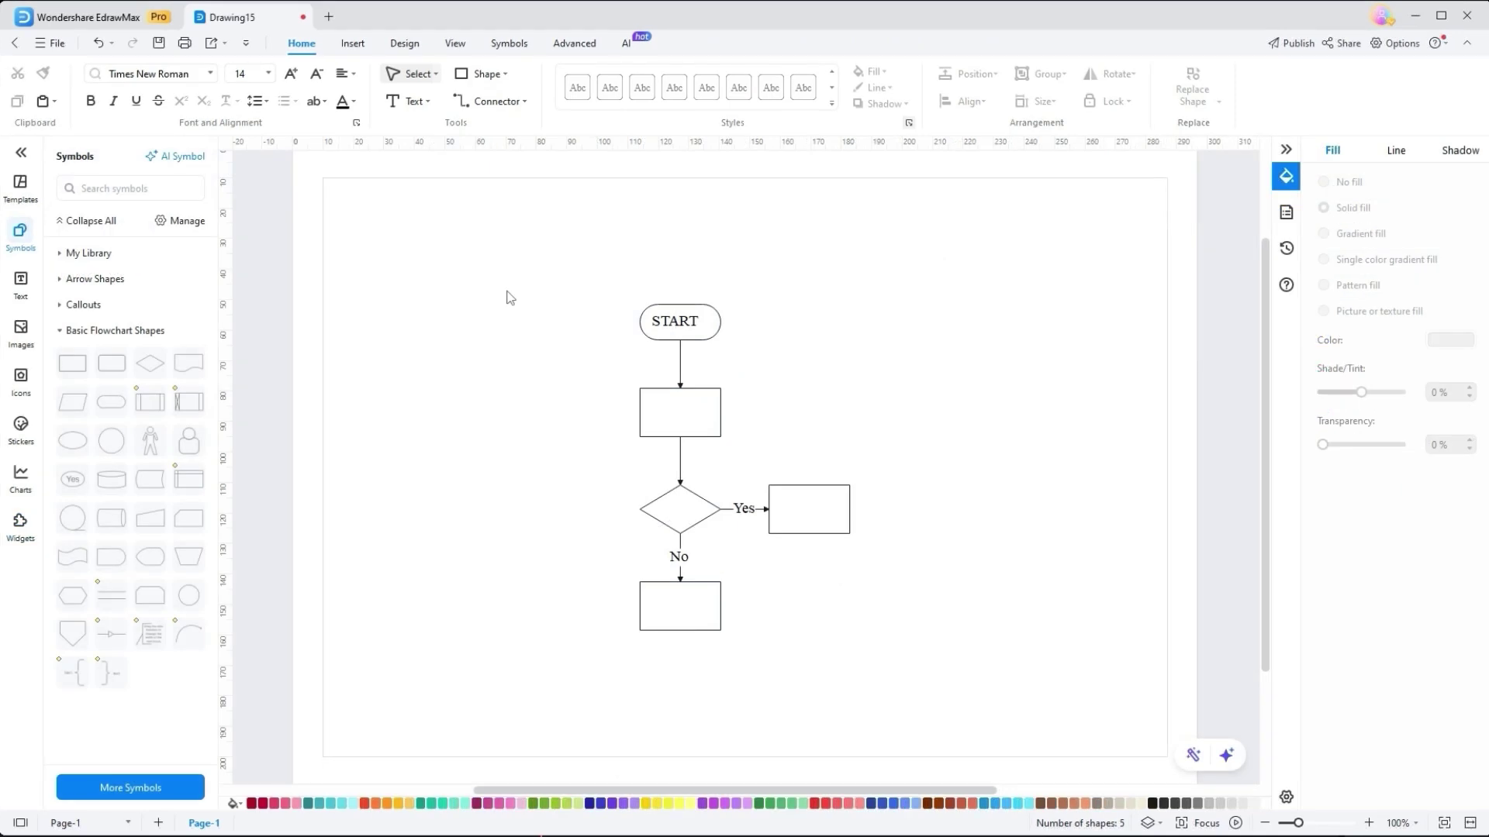
key(ctrl+a)
Lock the position of all selected flowchart shapes.
click(1112, 101)
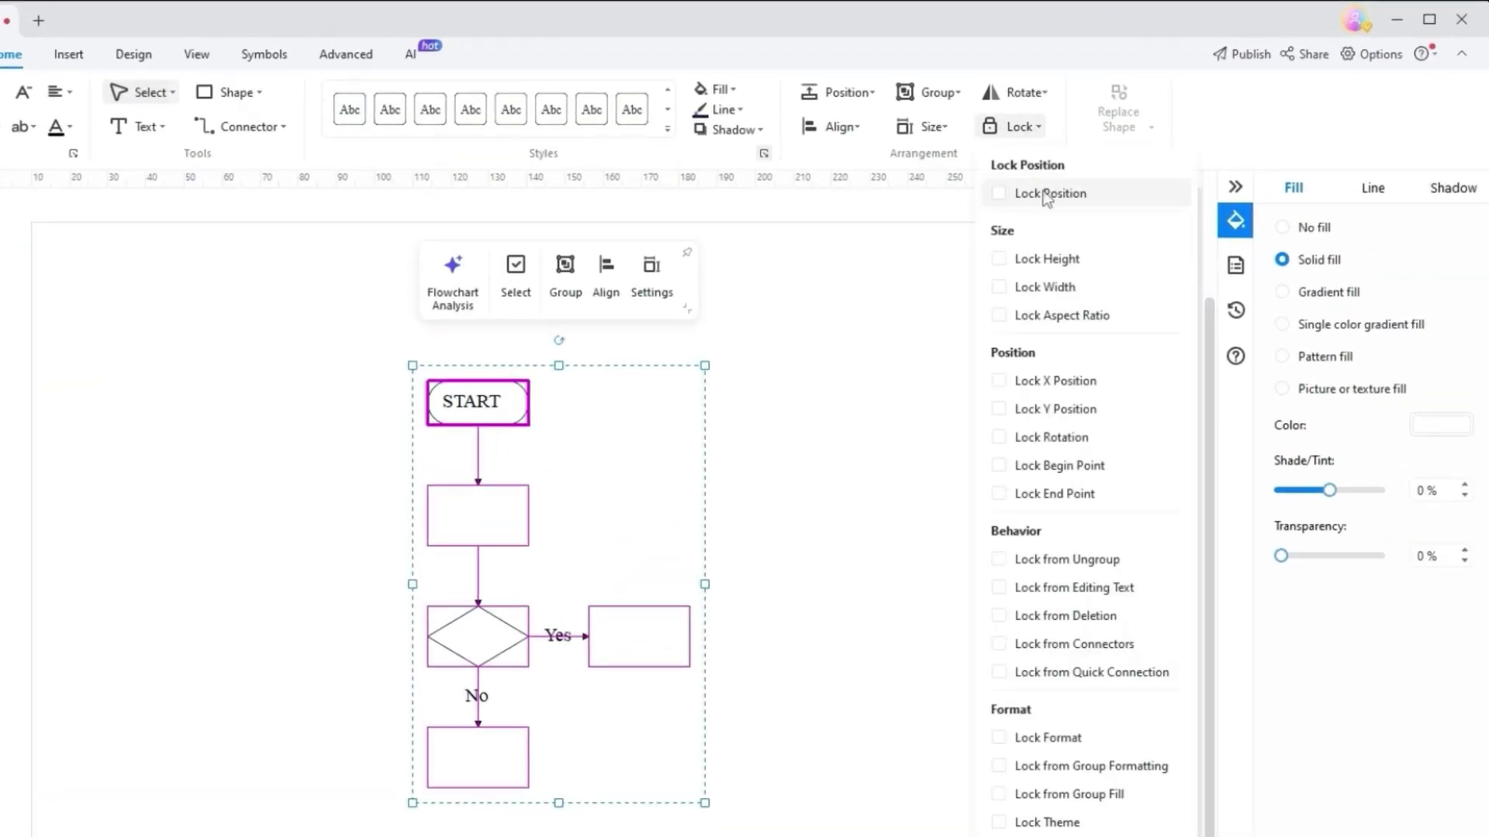
click(1049, 194)
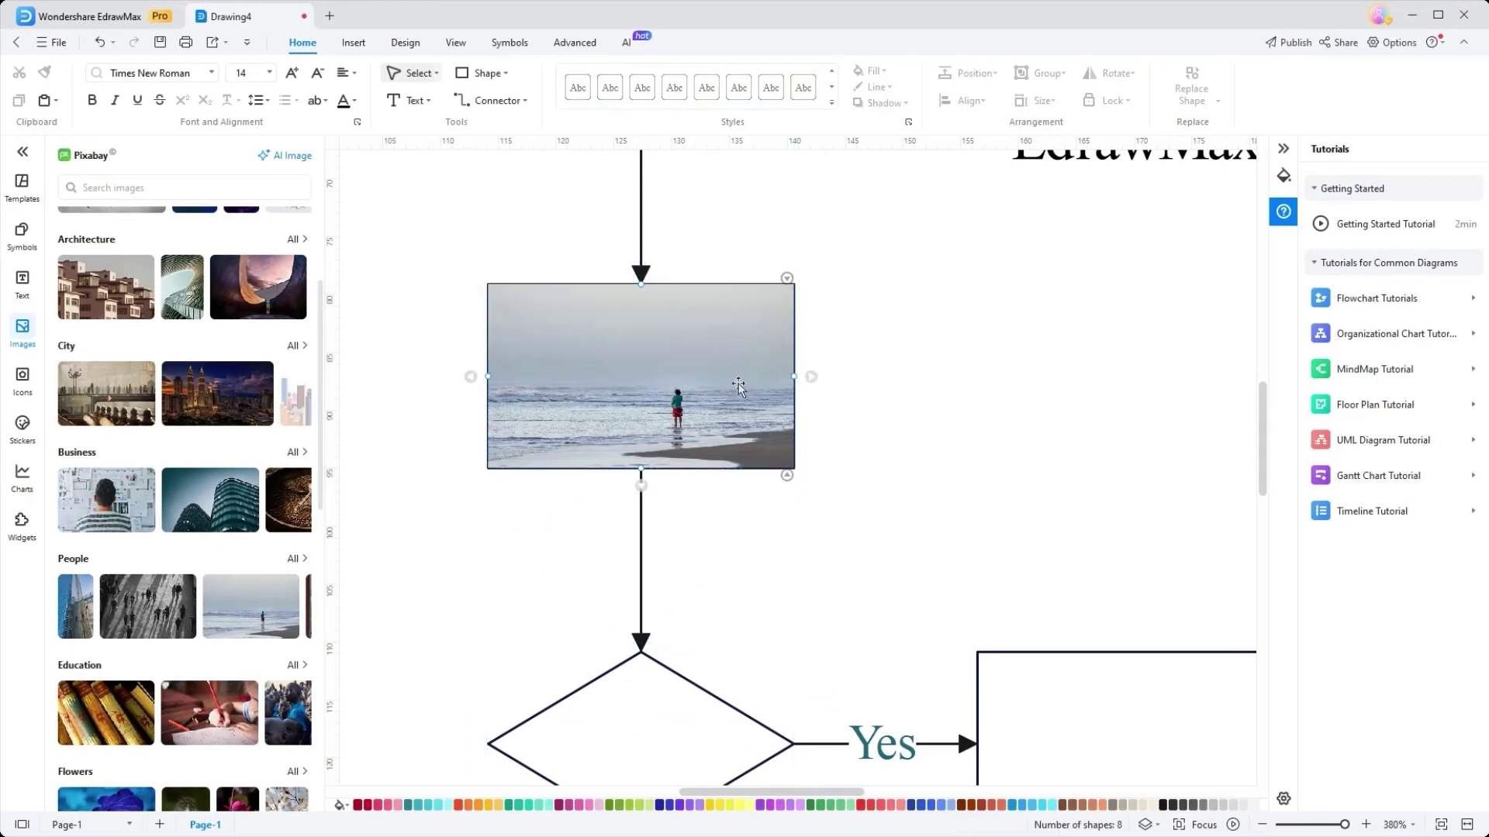
click(1089, 167)
scroll(582, 283, down, 5)
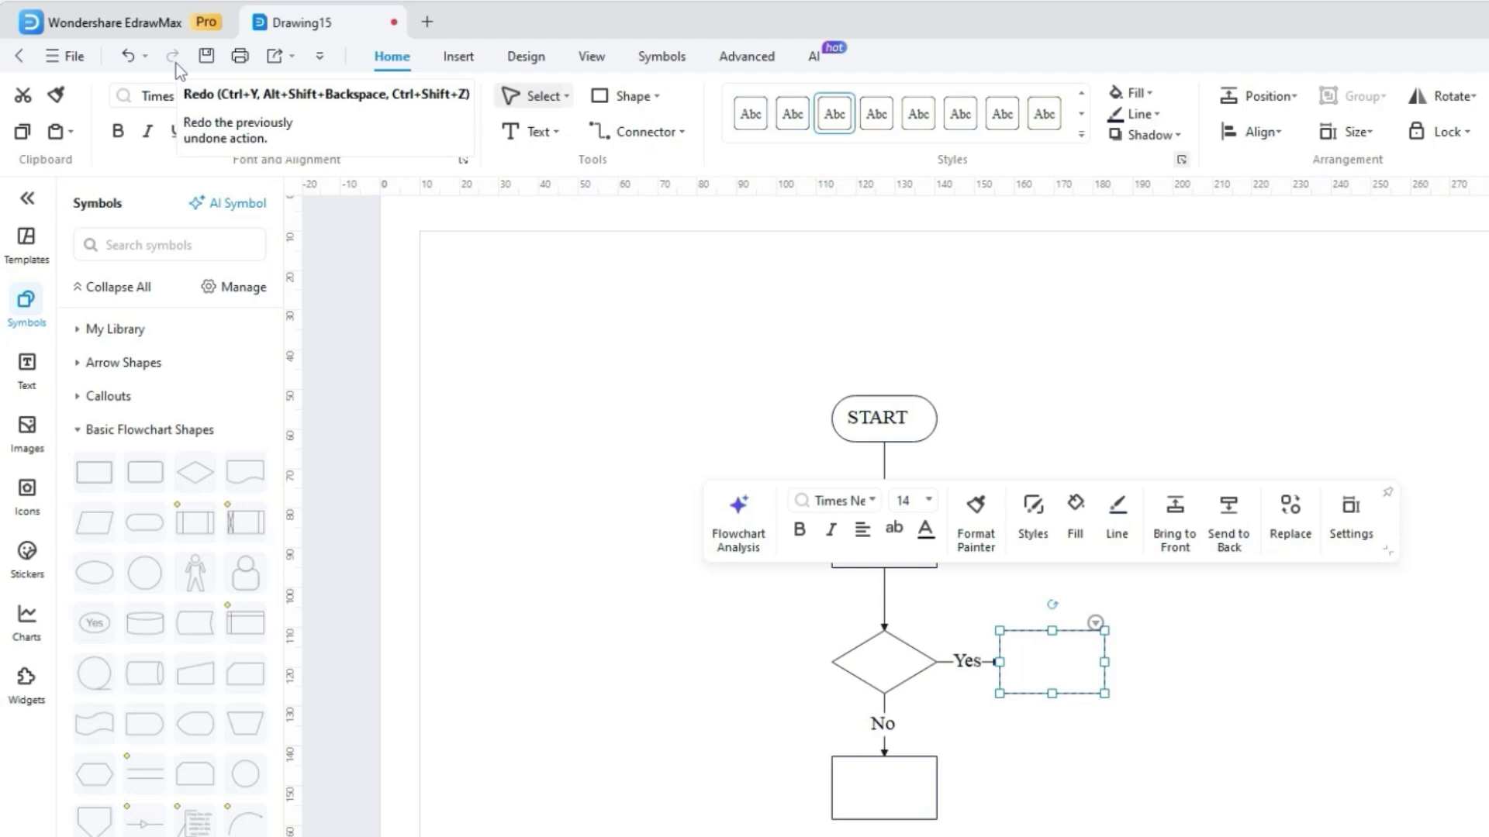
click(538, 528)
View the File > Import options for Visio, CAD and SVG, then close them.
click(66, 55)
click(94, 164)
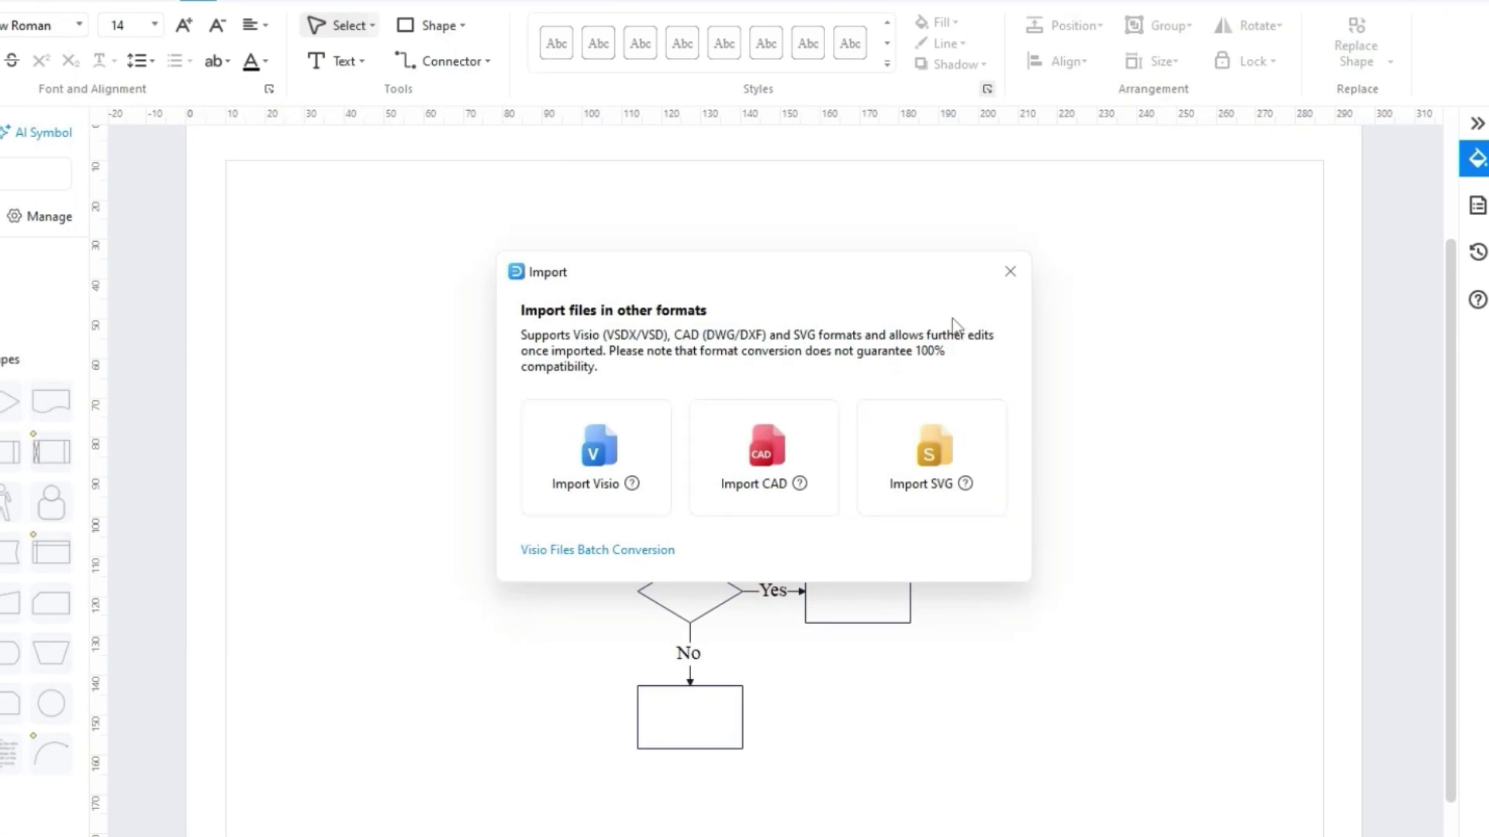
click(1010, 271)
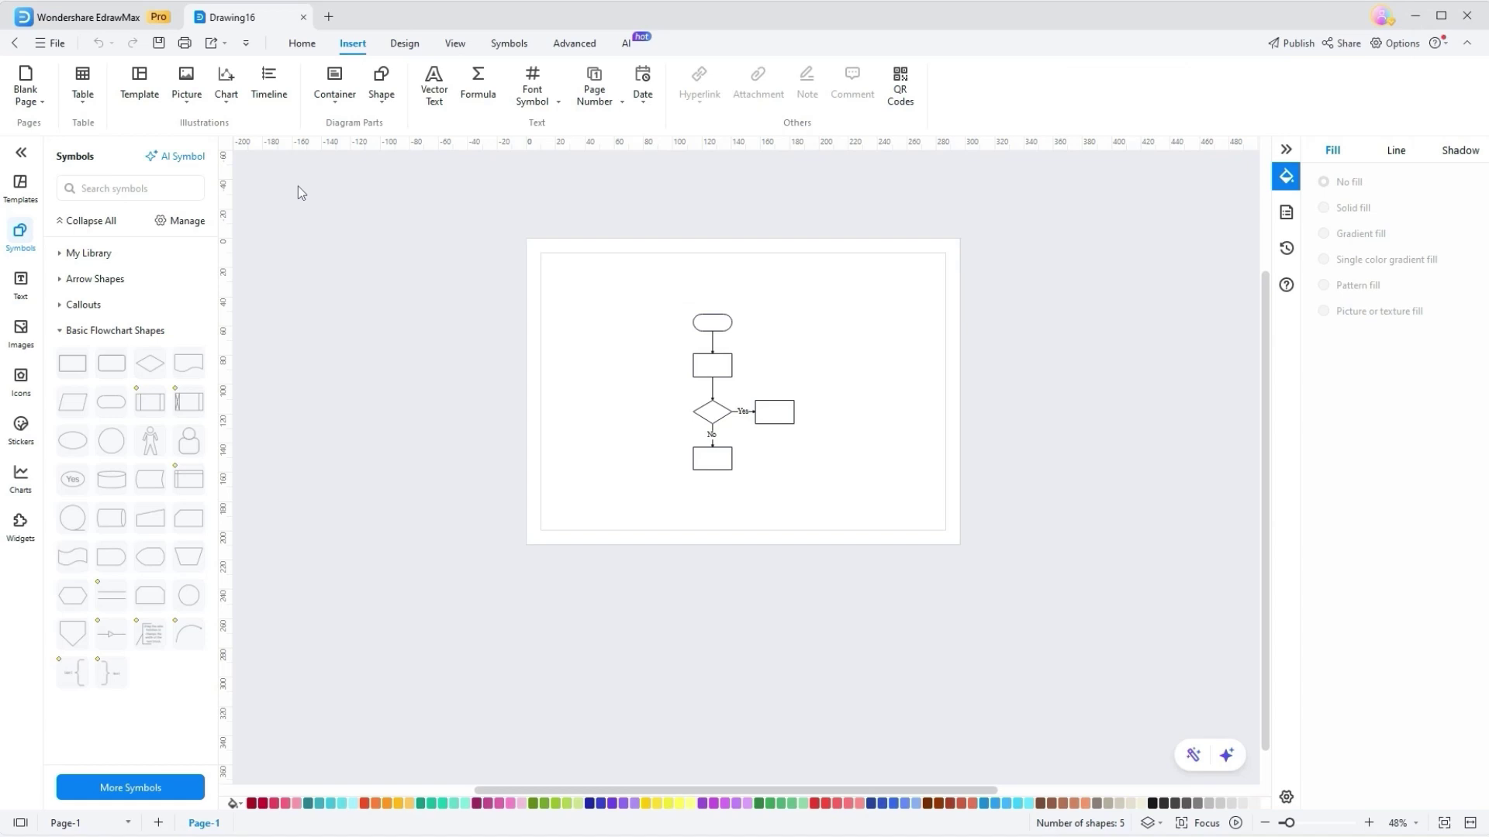
Insert a small table and position it at the page's top-left.
click(34, 99)
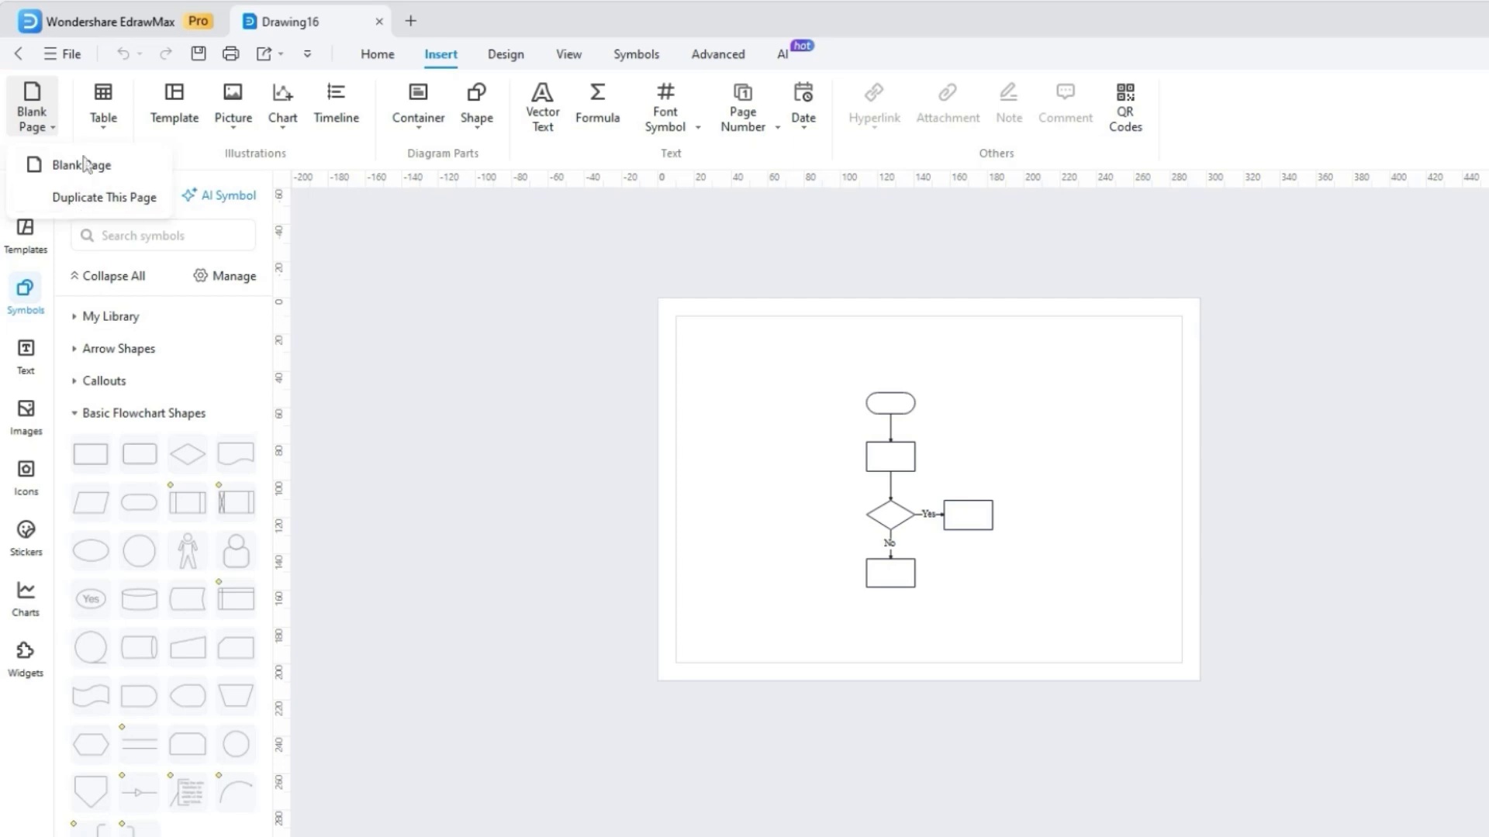
click(103, 105)
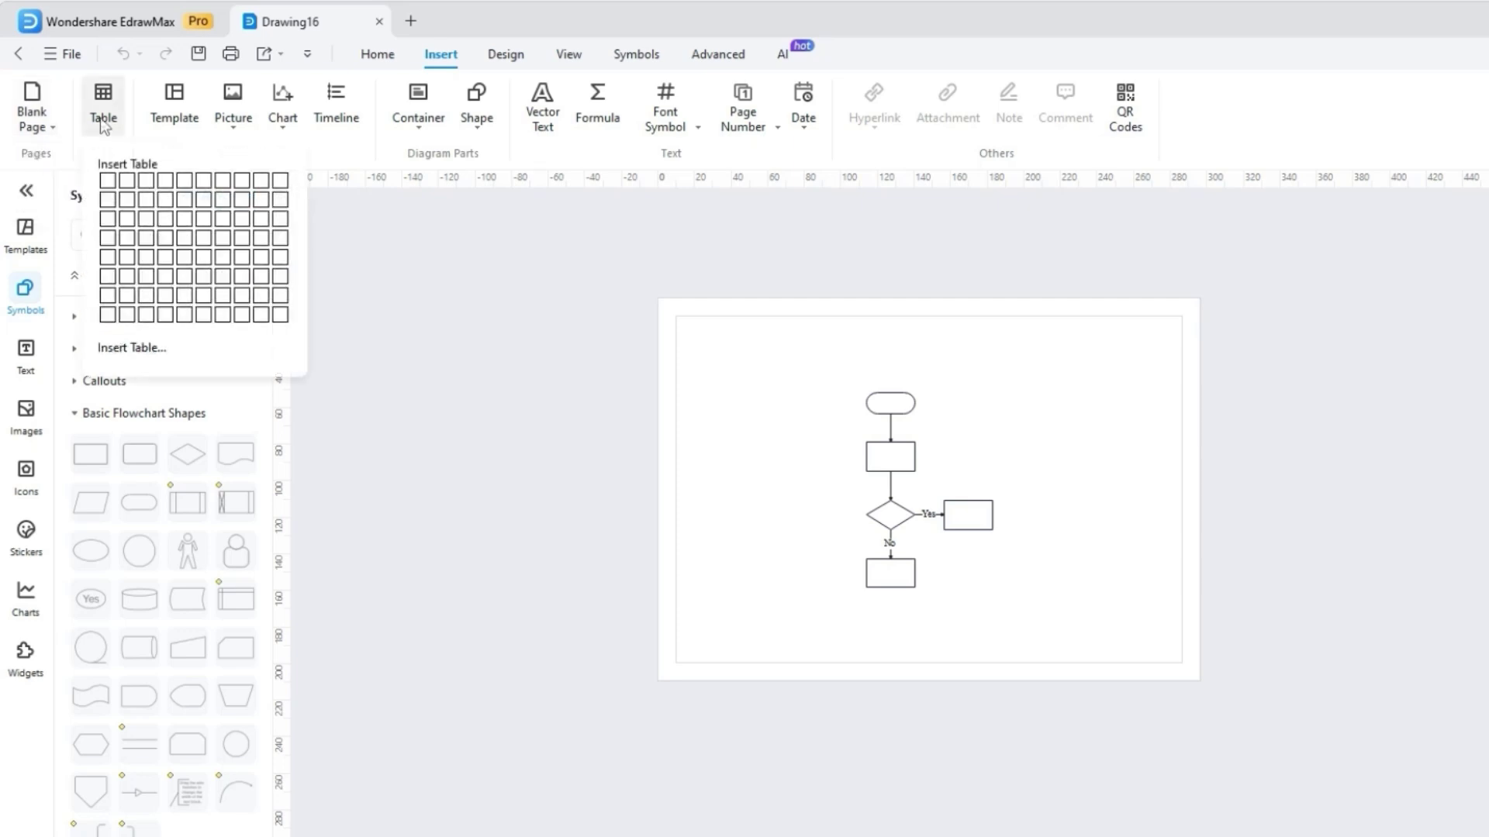
click(186, 258)
click(797, 333)
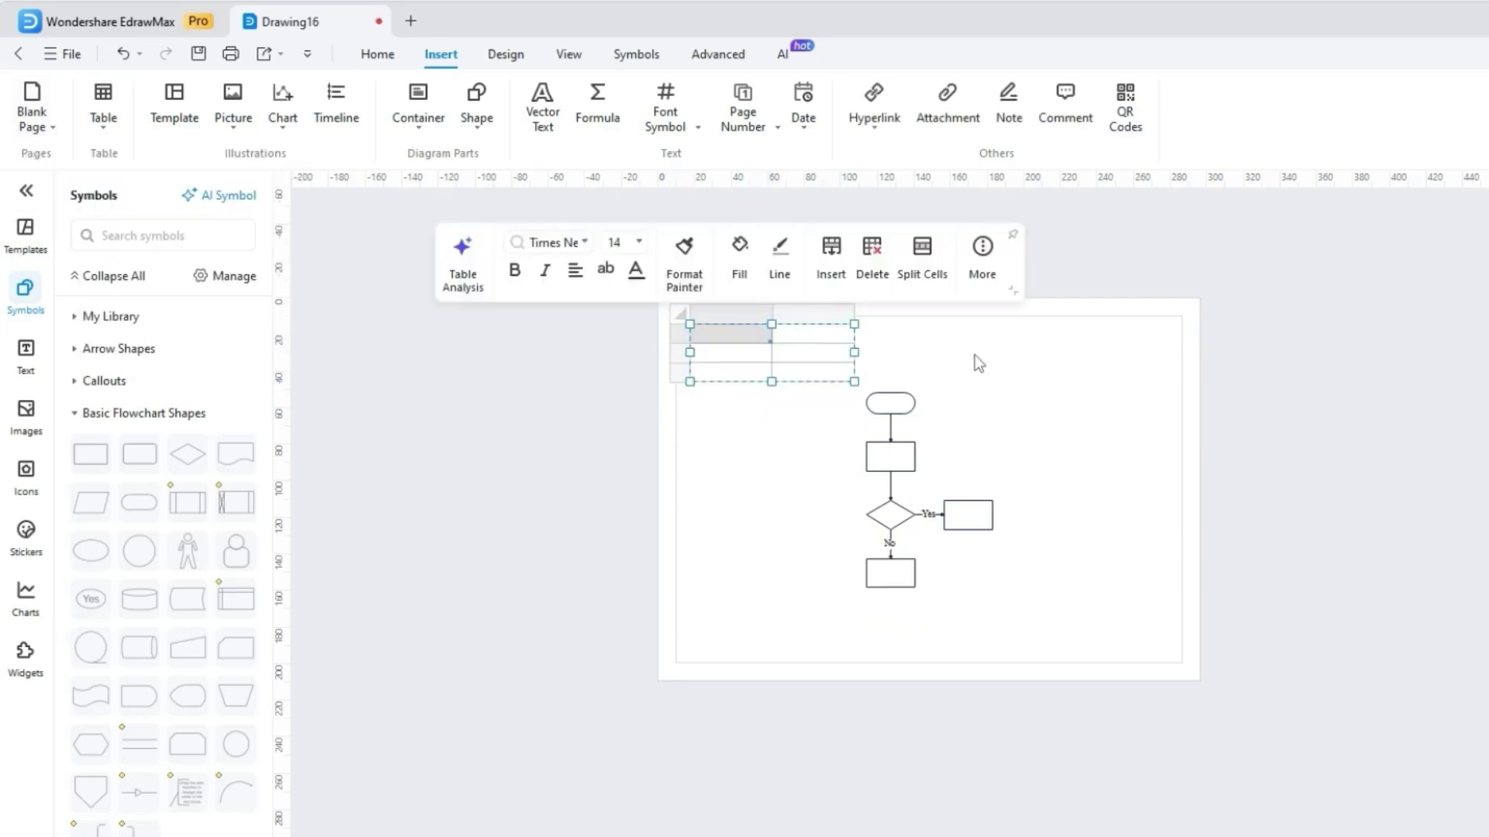
click(974, 359)
Add the Process Map Examples template to the drawing.
click(174, 109)
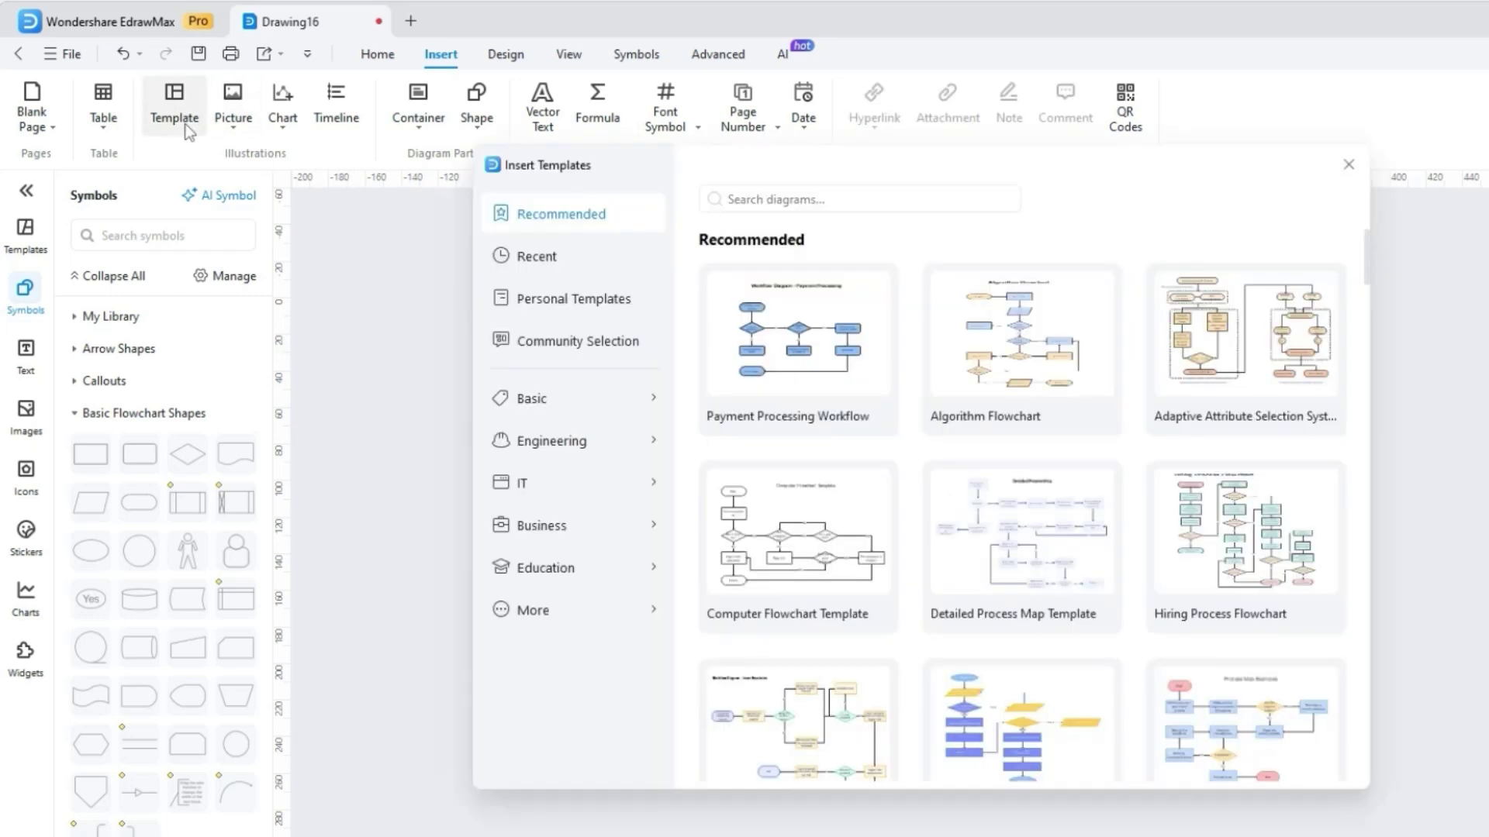
scroll(844, 349, down, 2)
scroll(845, 353, down, 2)
click(1244, 574)
click(230, 132)
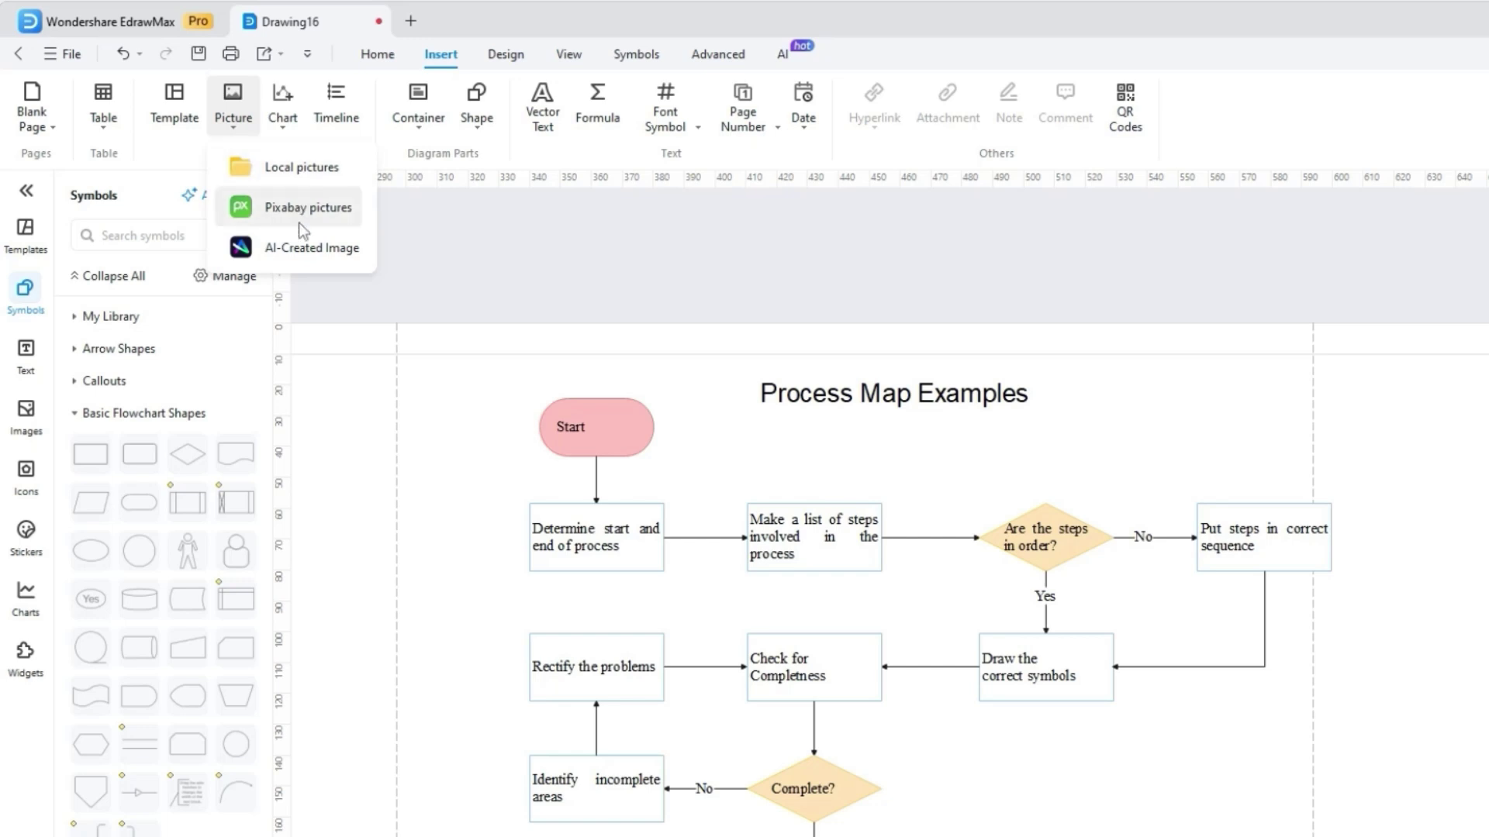
Place the EdrawMax logo picture and insert a two-series Edraw area chart.
click(307, 260)
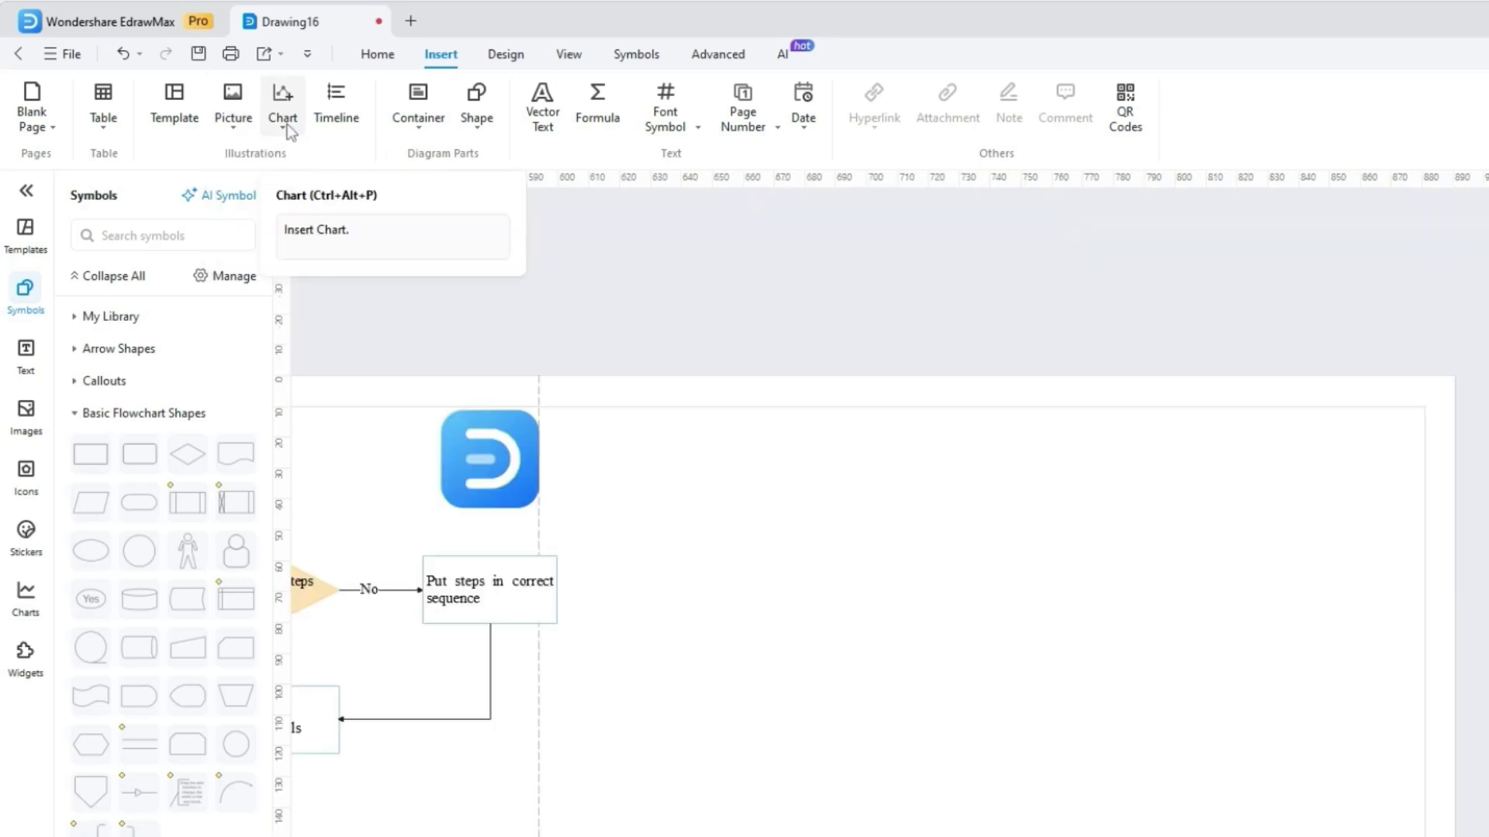
click(284, 116)
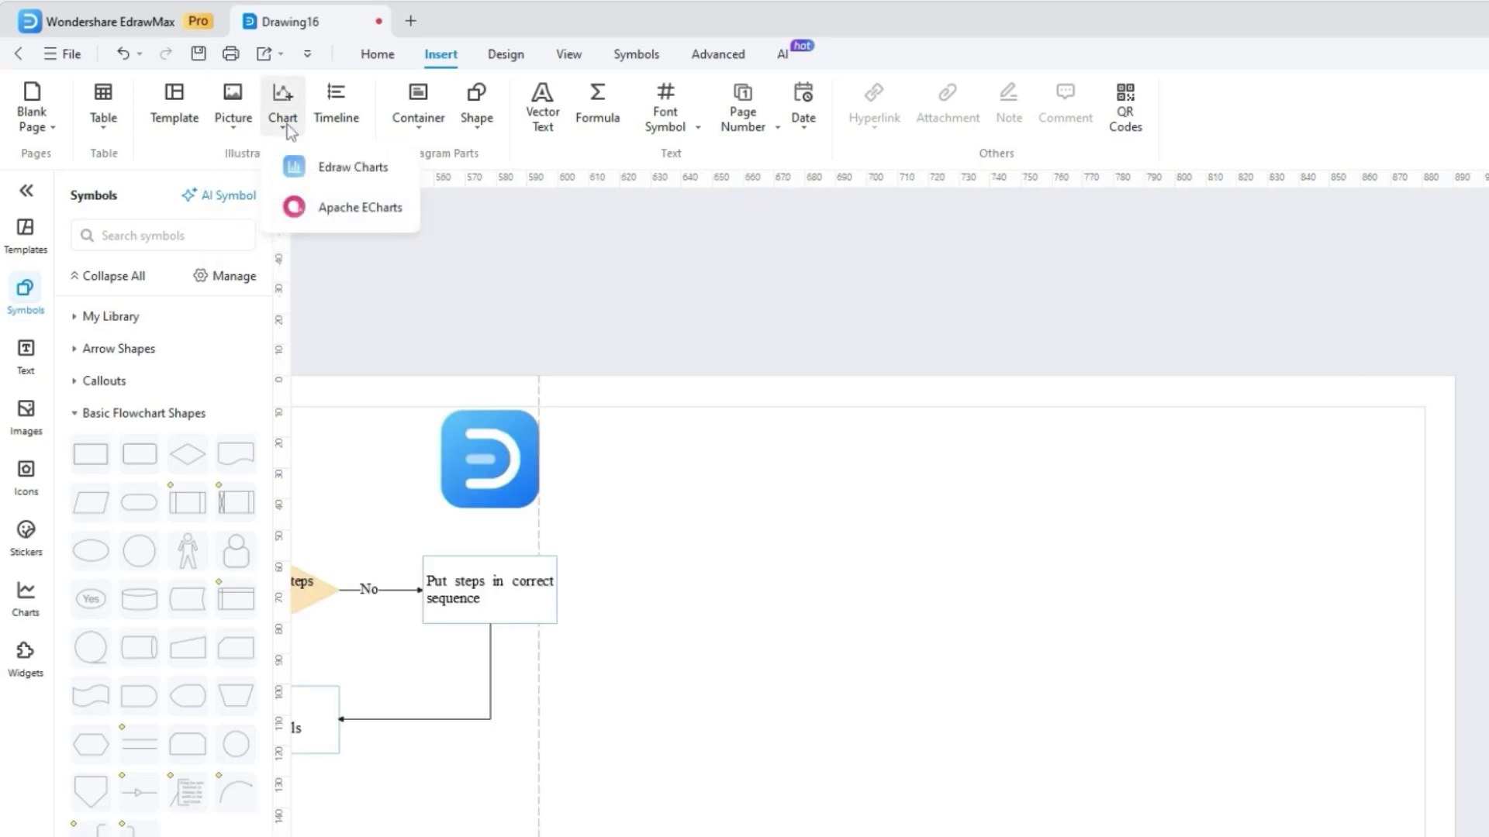
click(321, 179)
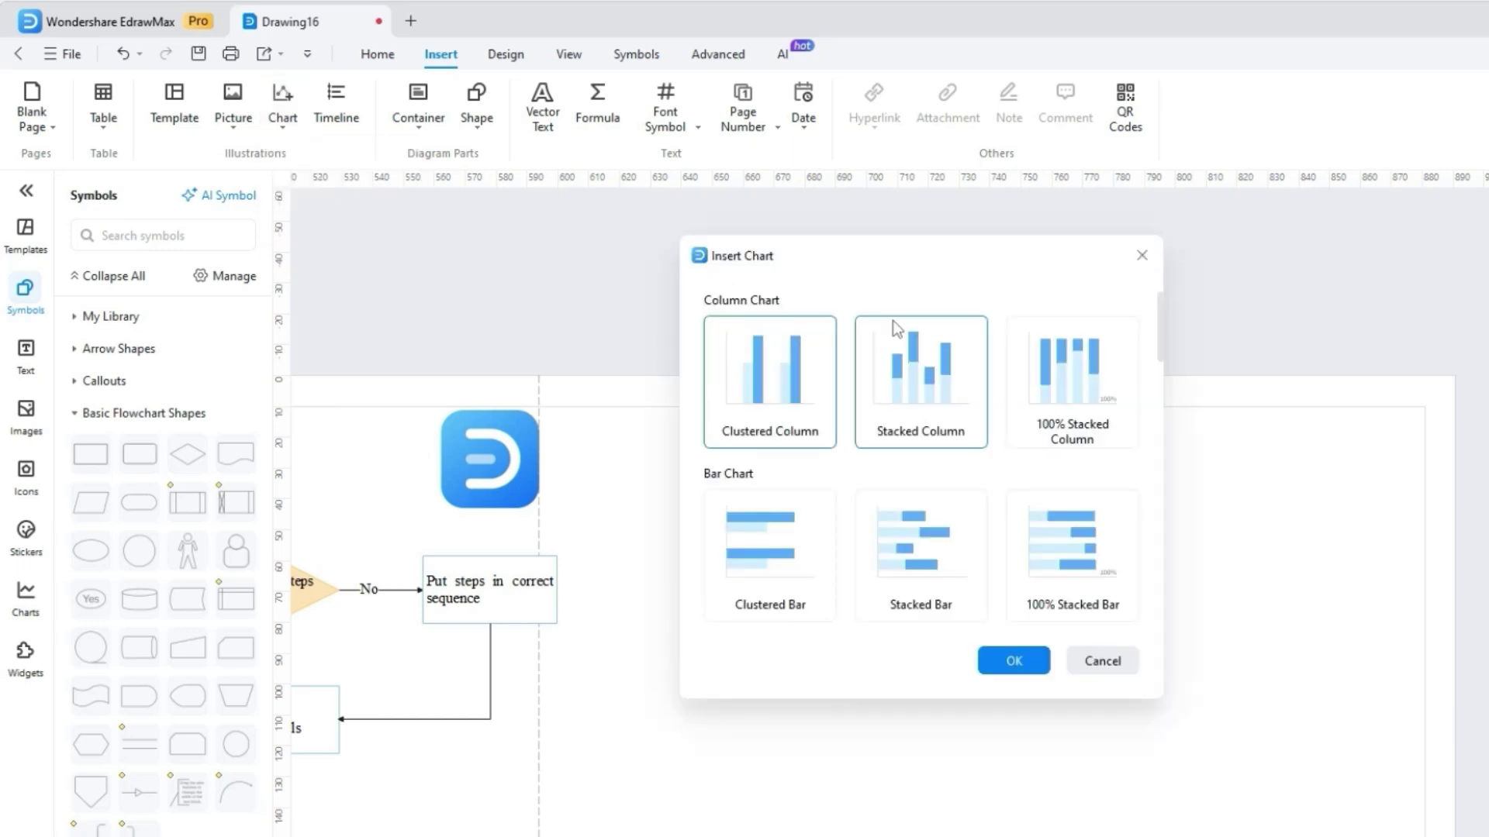
scroll(926, 388, down, 5)
click(1015, 661)
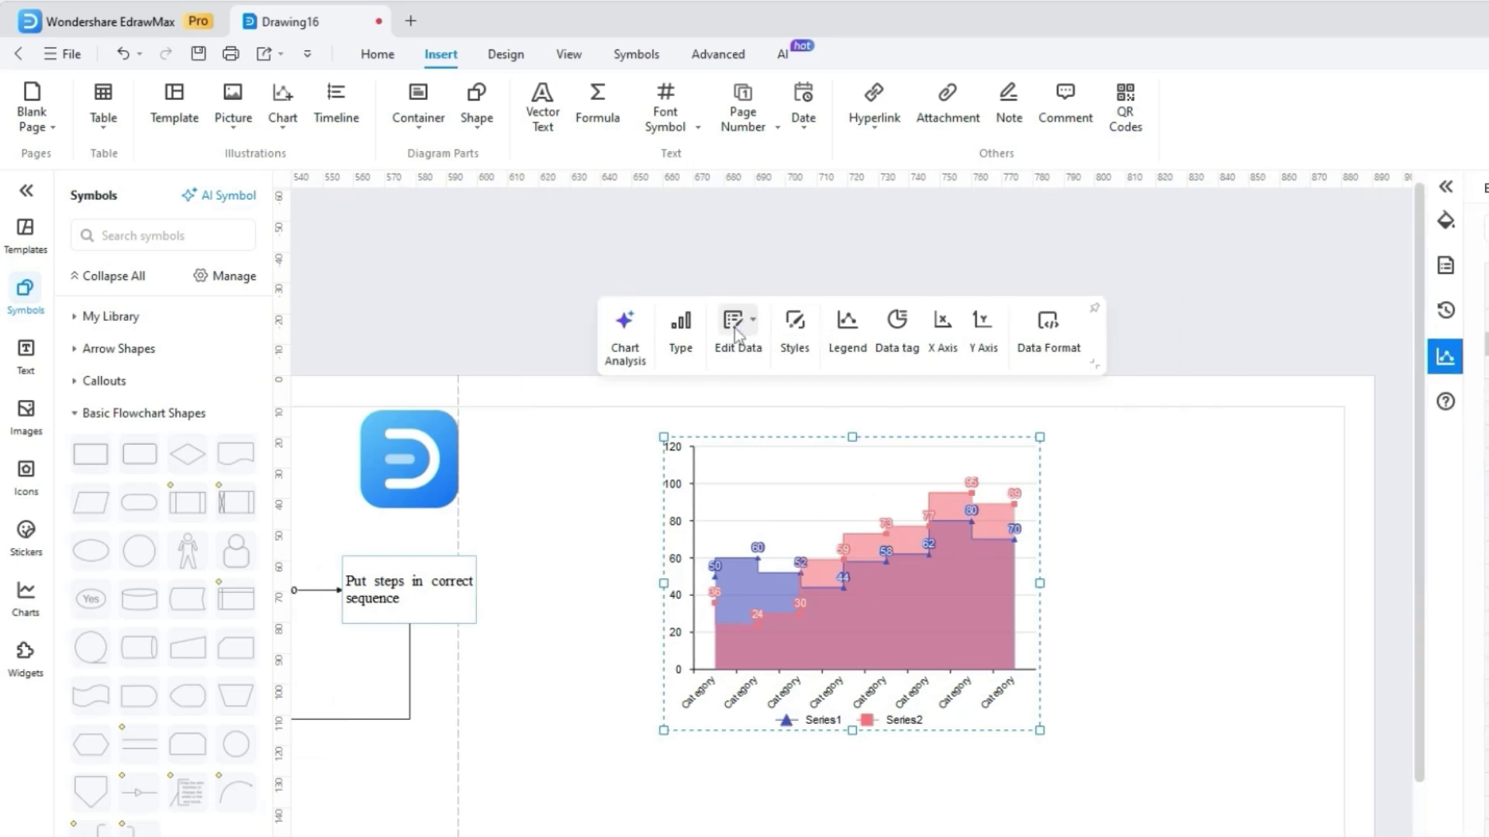
click(1457, 498)
Open a multi-series bar chart from Apache ECharts and show its data table.
click(282, 100)
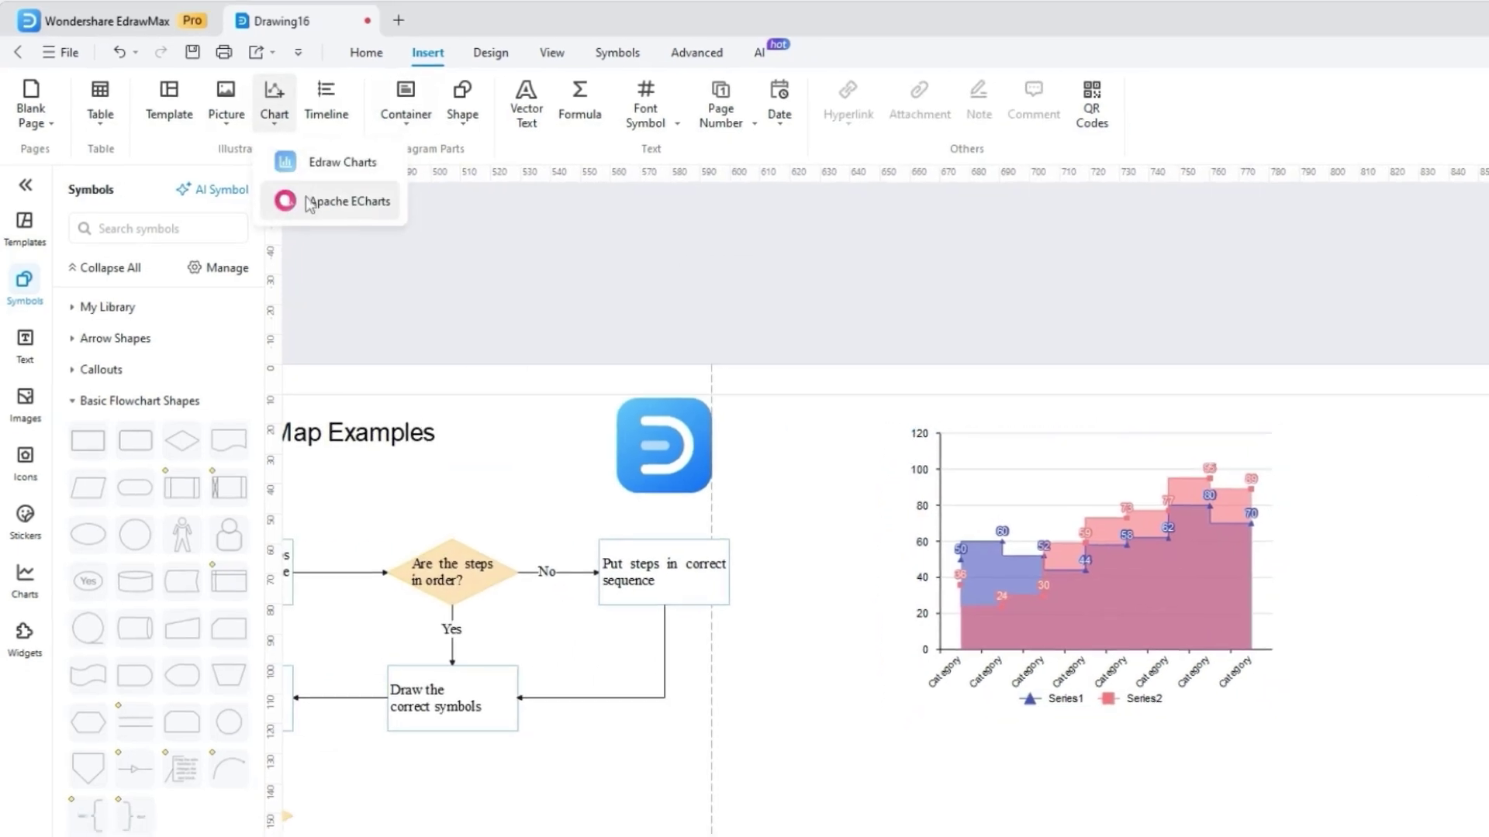
click(310, 202)
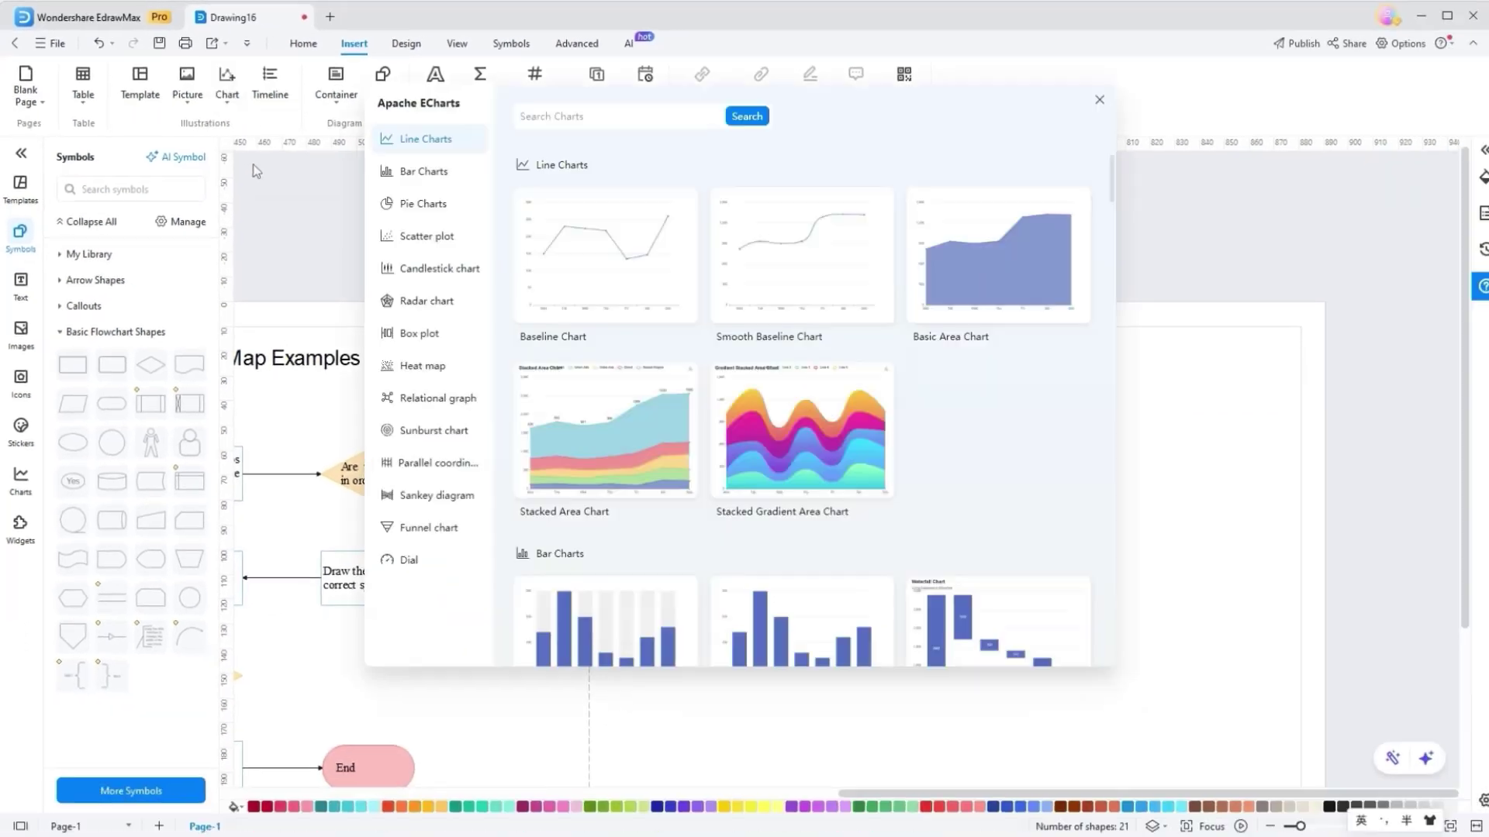
mouse_move(794, 433)
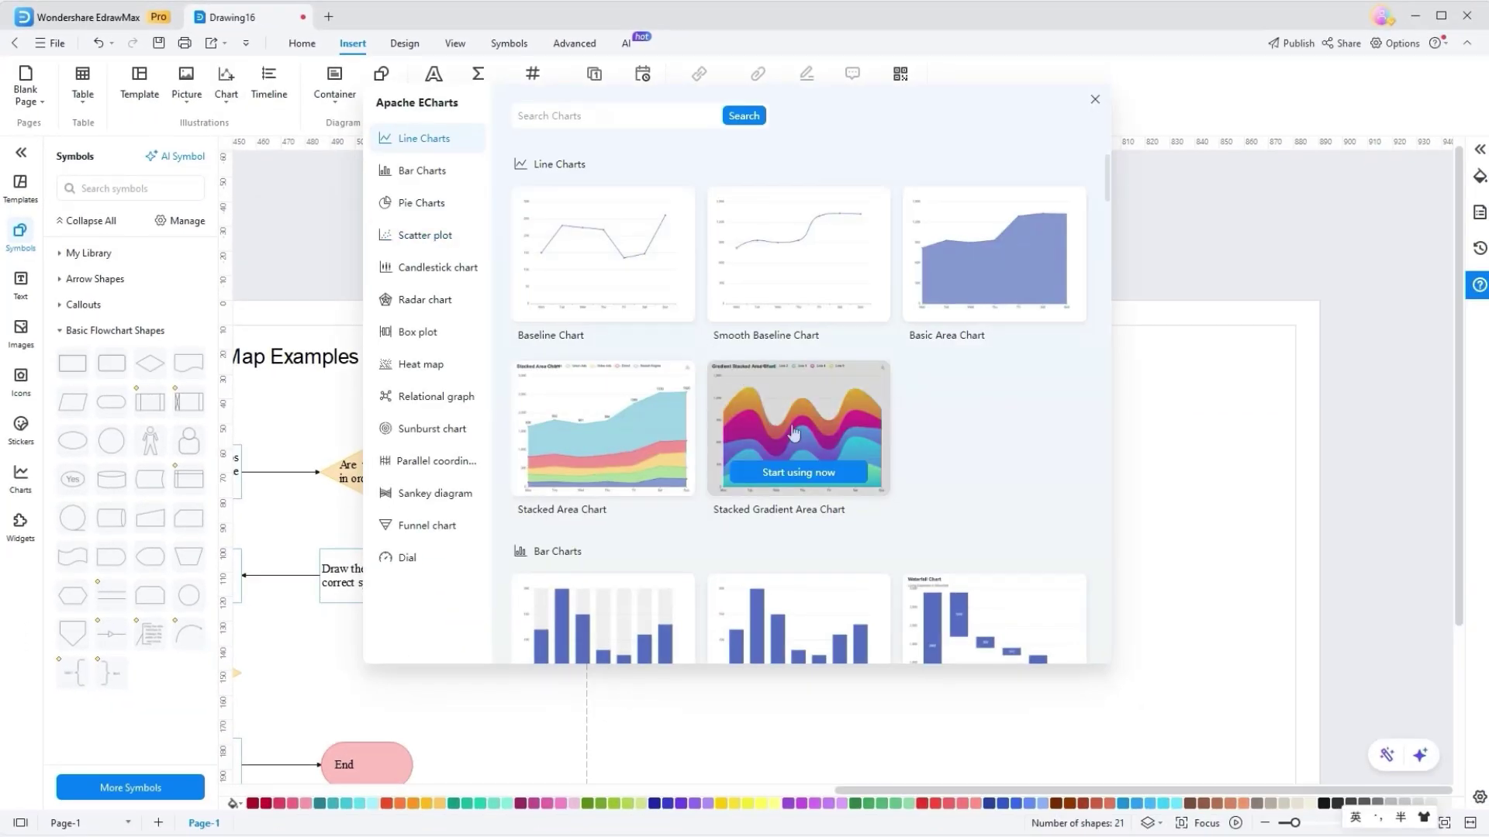
scroll(794, 433, down, 6)
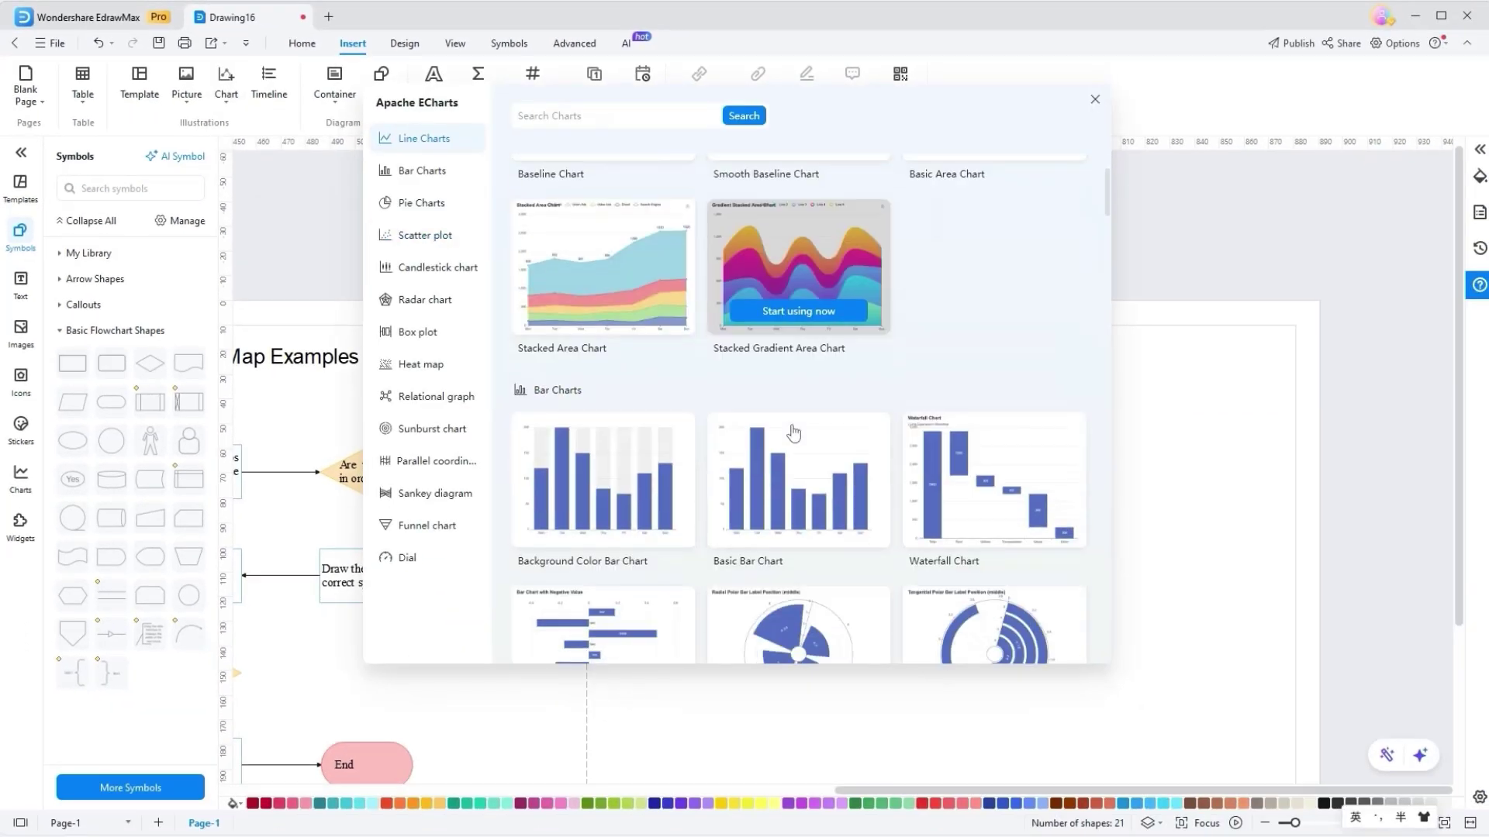
click(794, 431)
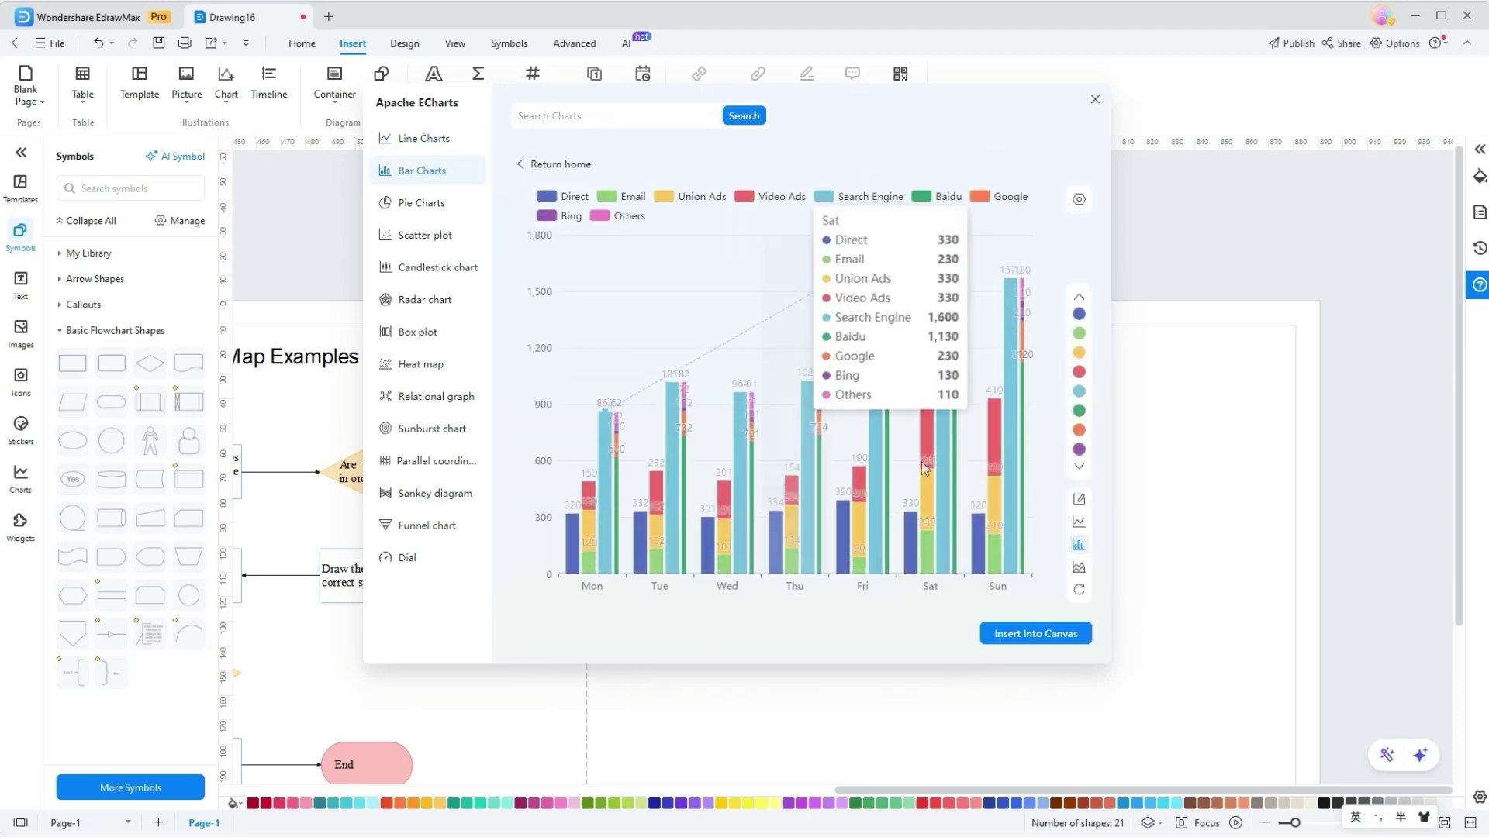
click(1078, 500)
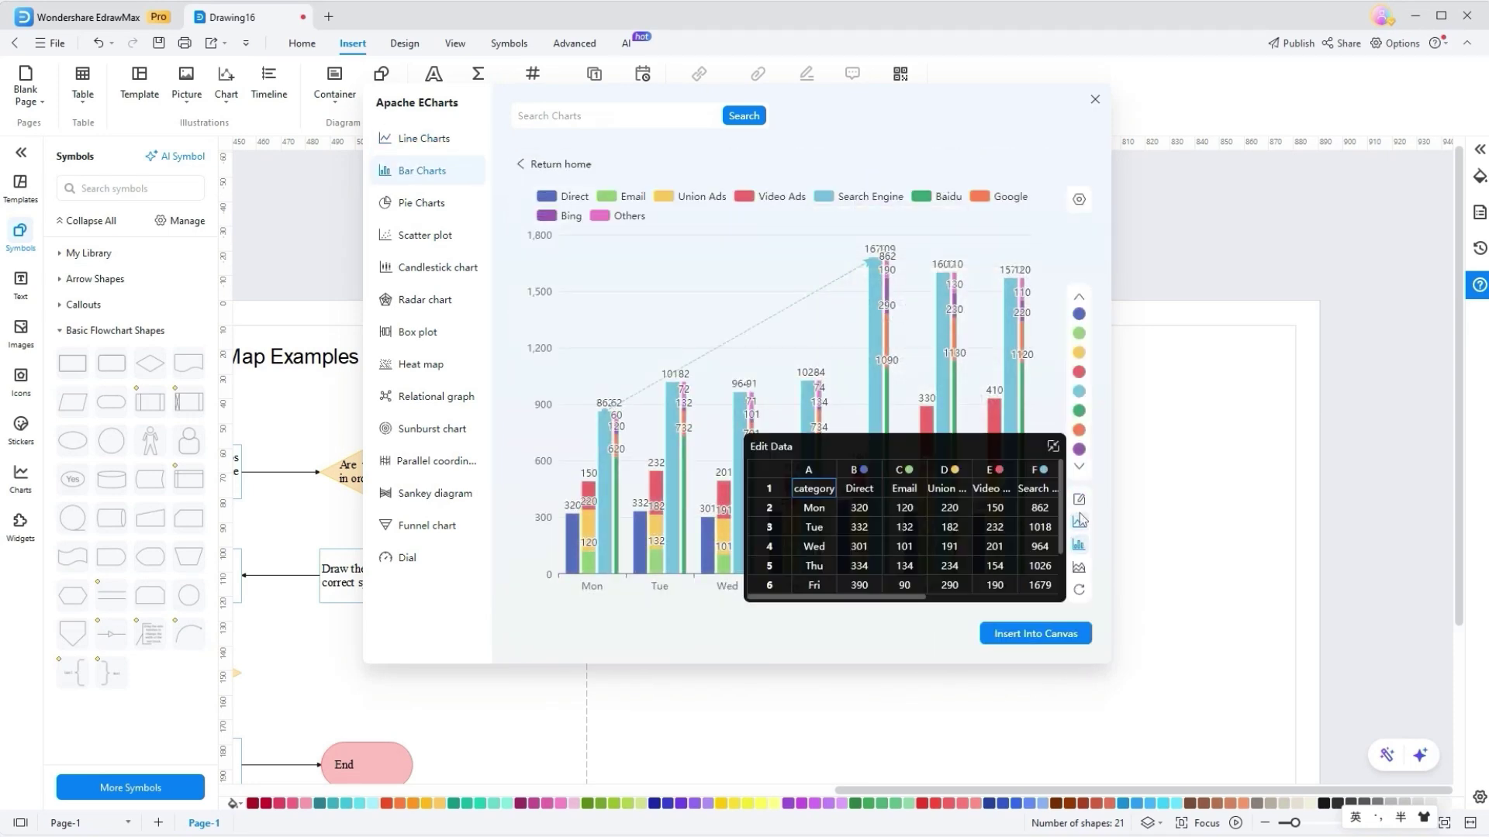
key(Down)
key(Down)
Insert the line chart, then add a vertical picture-circle timeline lower left on the page.
click(1079, 522)
click(1035, 634)
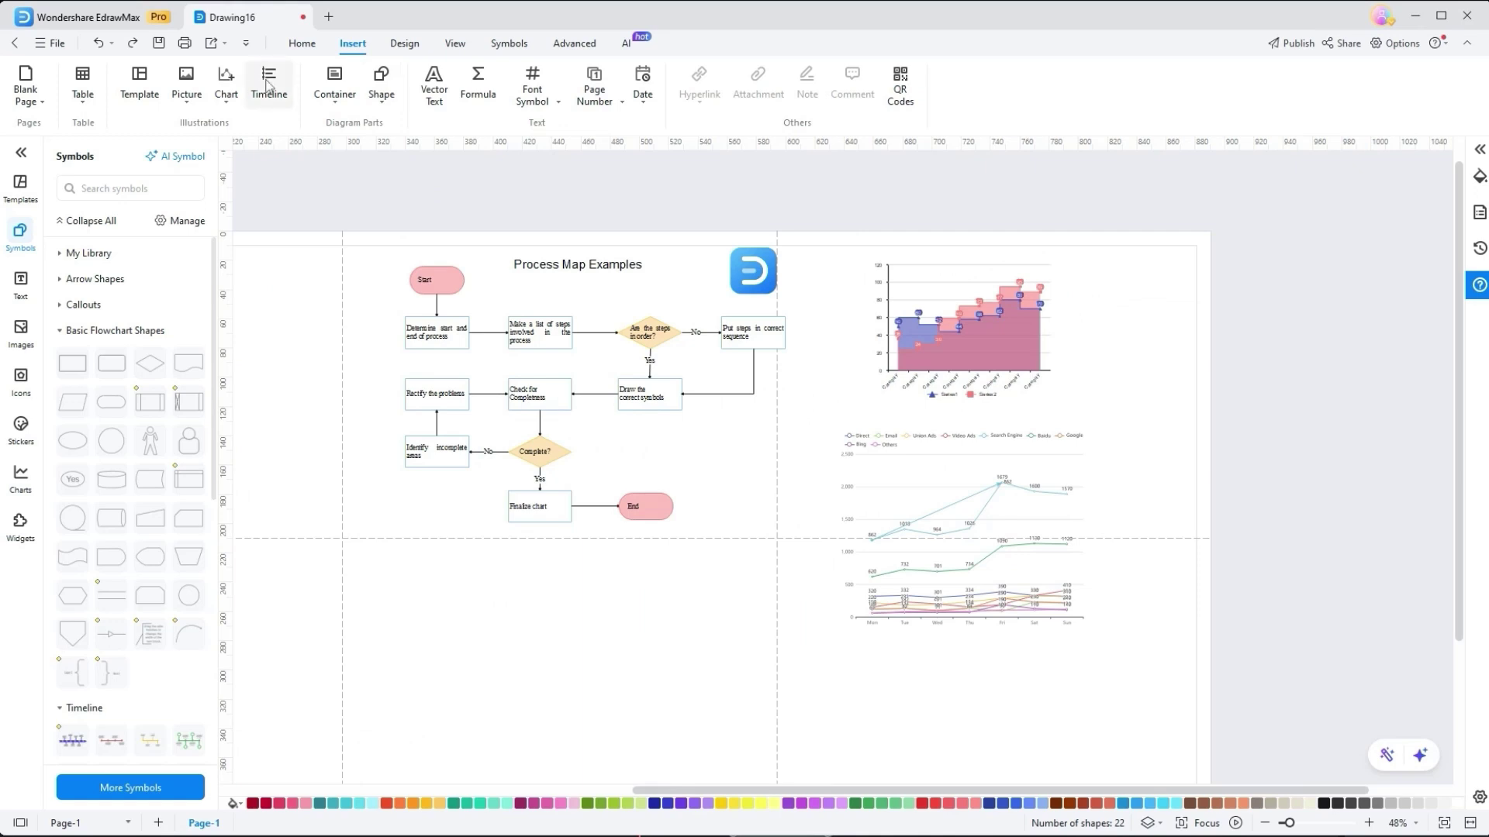
click(267, 85)
scroll(845, 295, down, 3)
scroll(838, 285, down, 5)
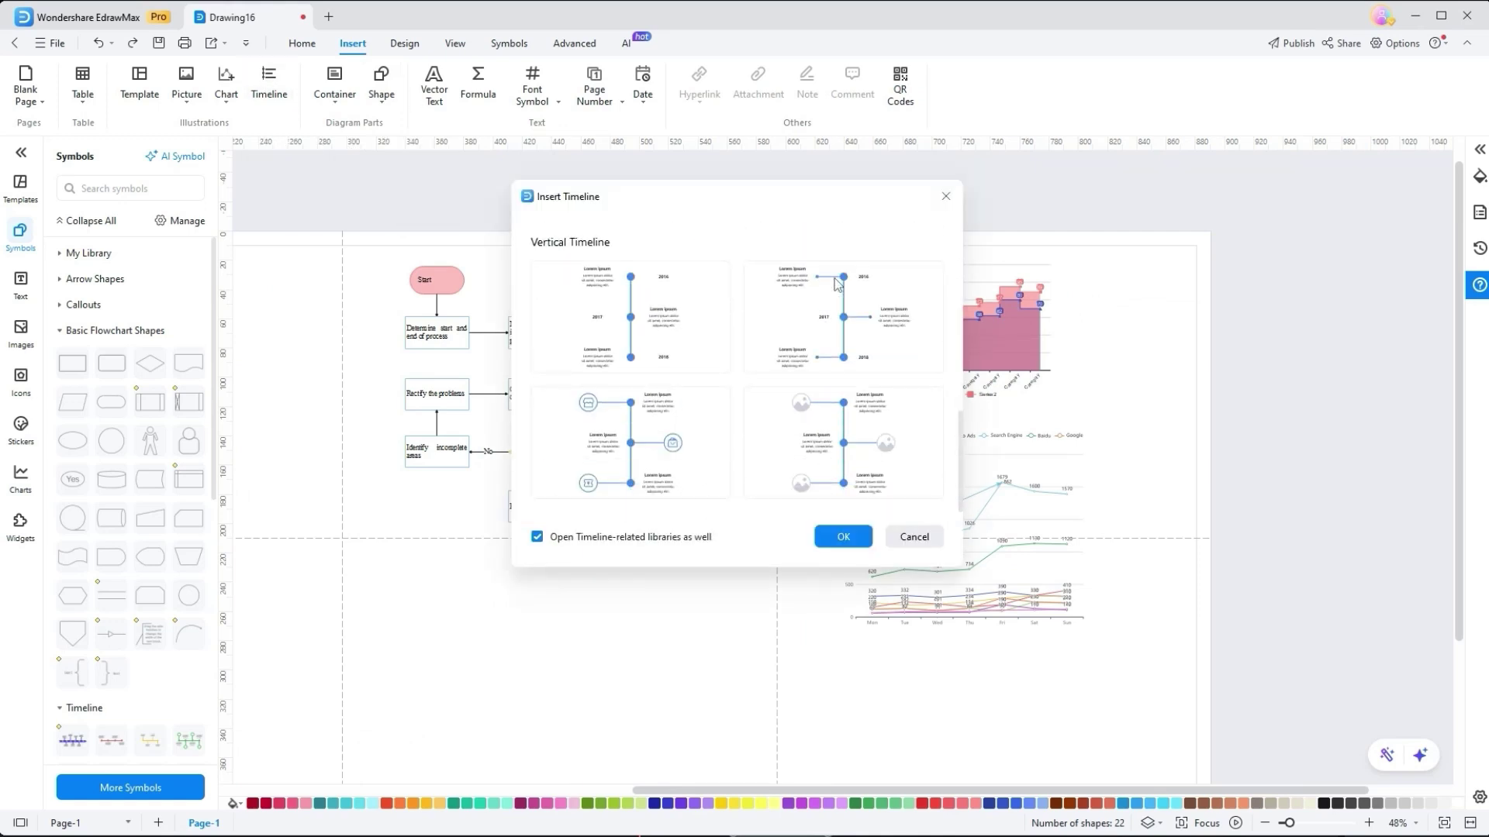
click(843, 414)
click(856, 540)
drag(808, 605, 498, 697)
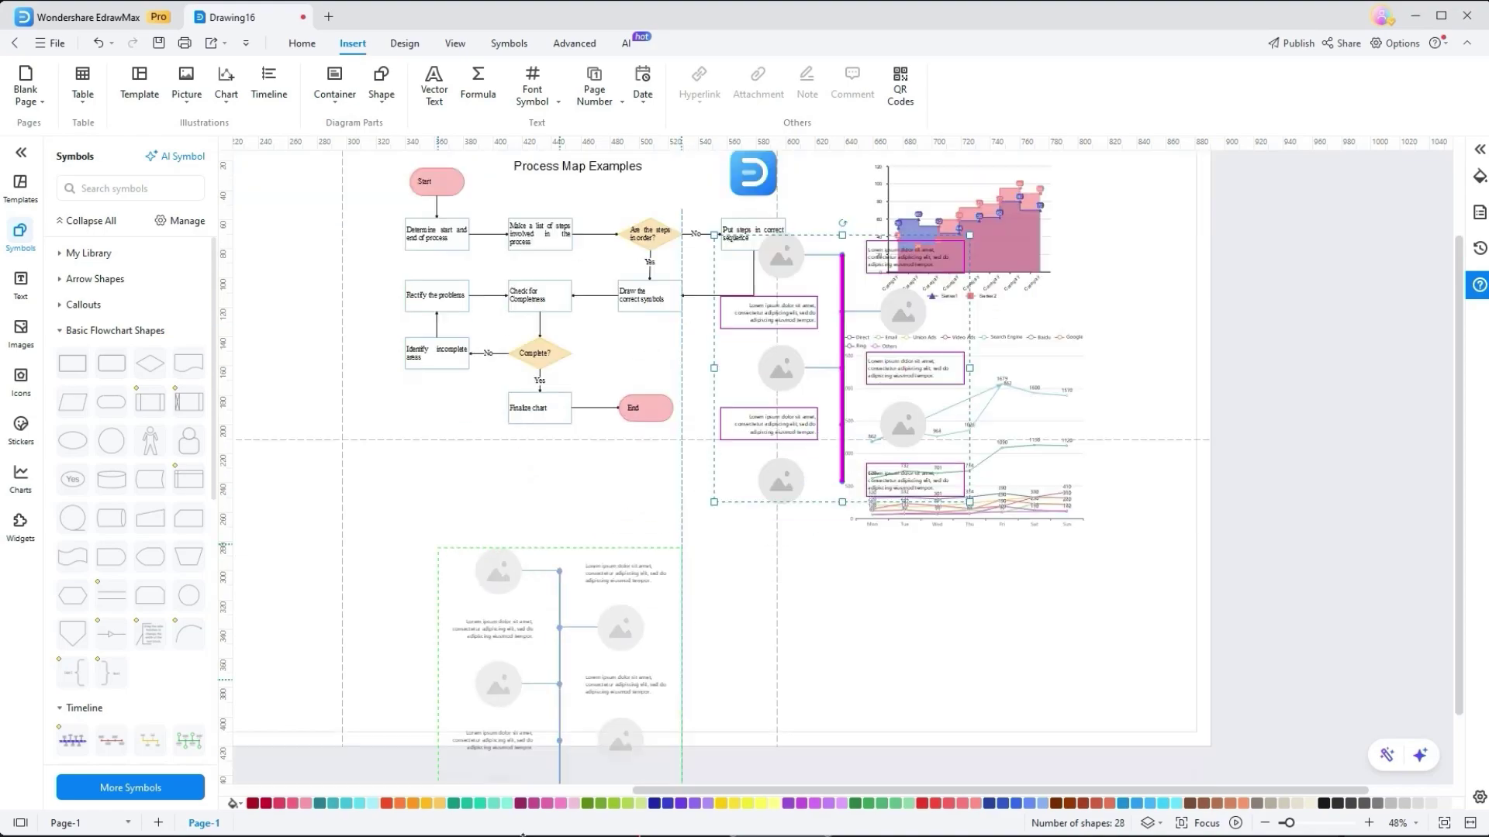
Fill the timeline circles with world-map and architecture photos.
scroll(556, 283, up, 5)
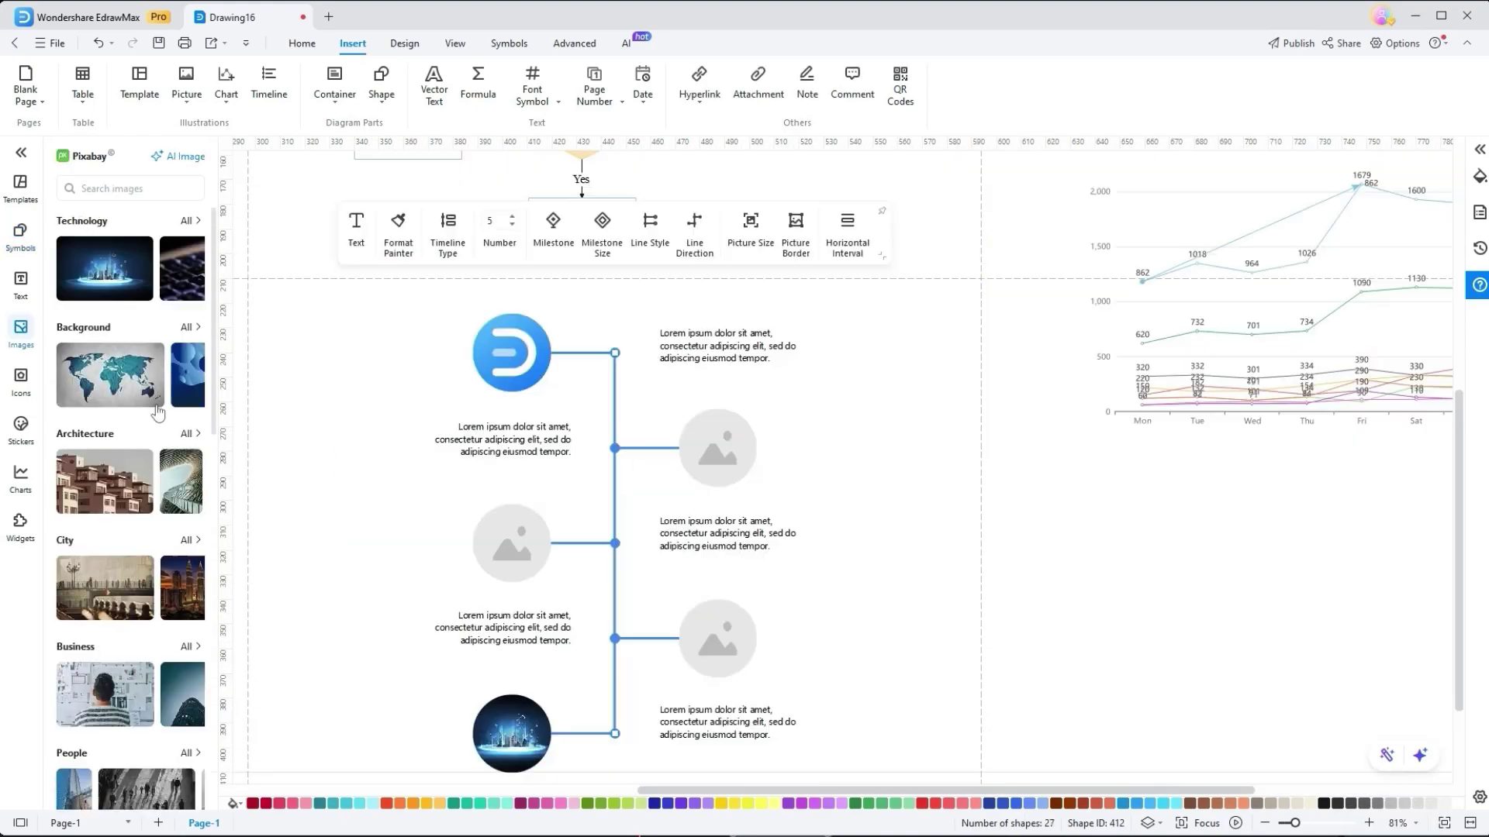
drag(110, 375, 717, 447)
drag(105, 481, 512, 543)
drag(633, 512, 718, 638)
scroll(775, 543, up, 1)
scroll(776, 543, down, 2)
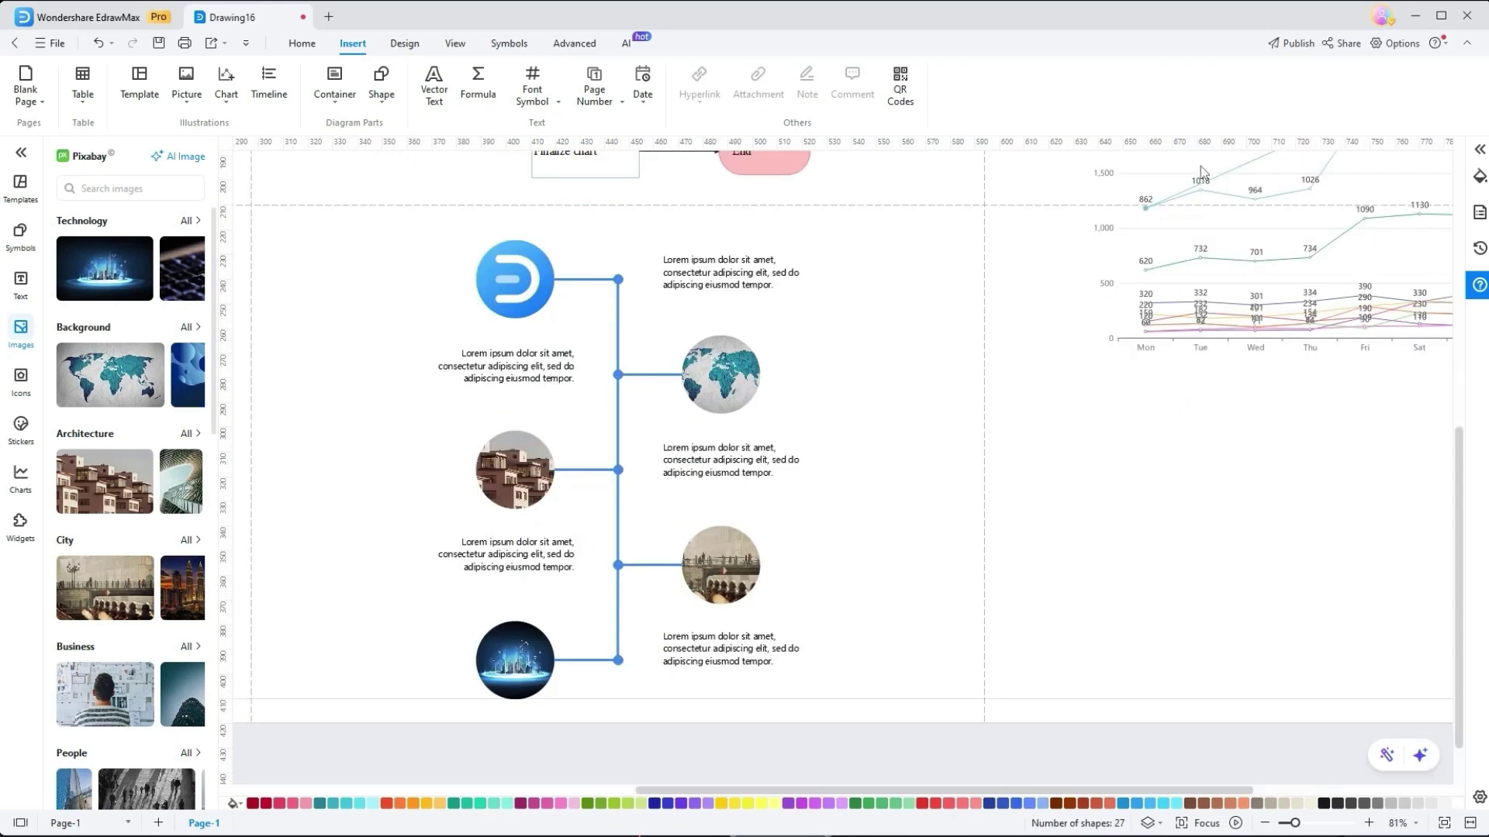
Add a container titled 'Wondersahre EdrawMax demo' right of the timeline, replaced with the Department container.
click(351, 86)
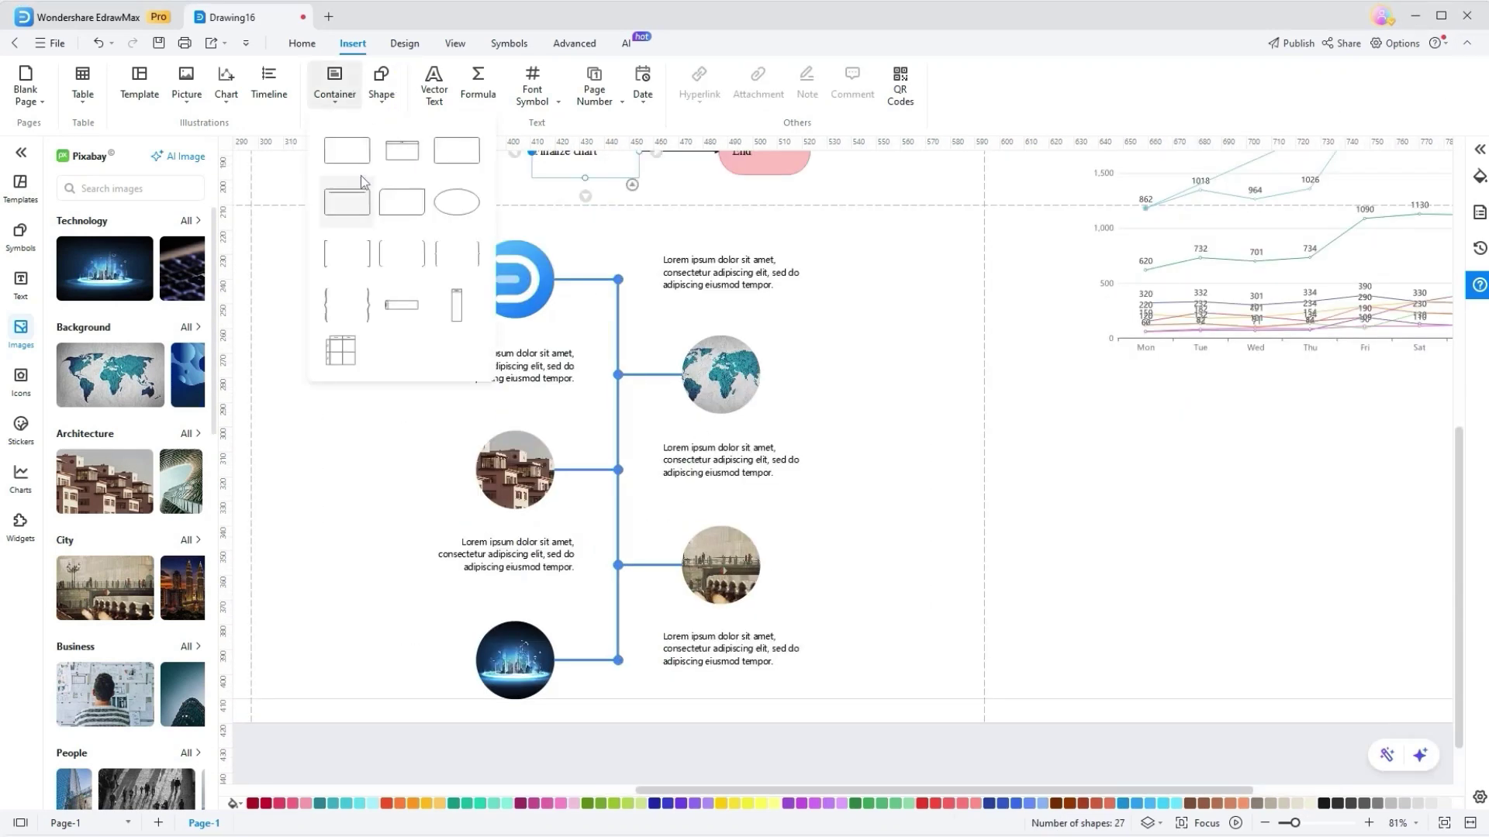
drag(403, 304, 1090, 396)
text(Wondersahre EdrawMax demo)
key(Escape)
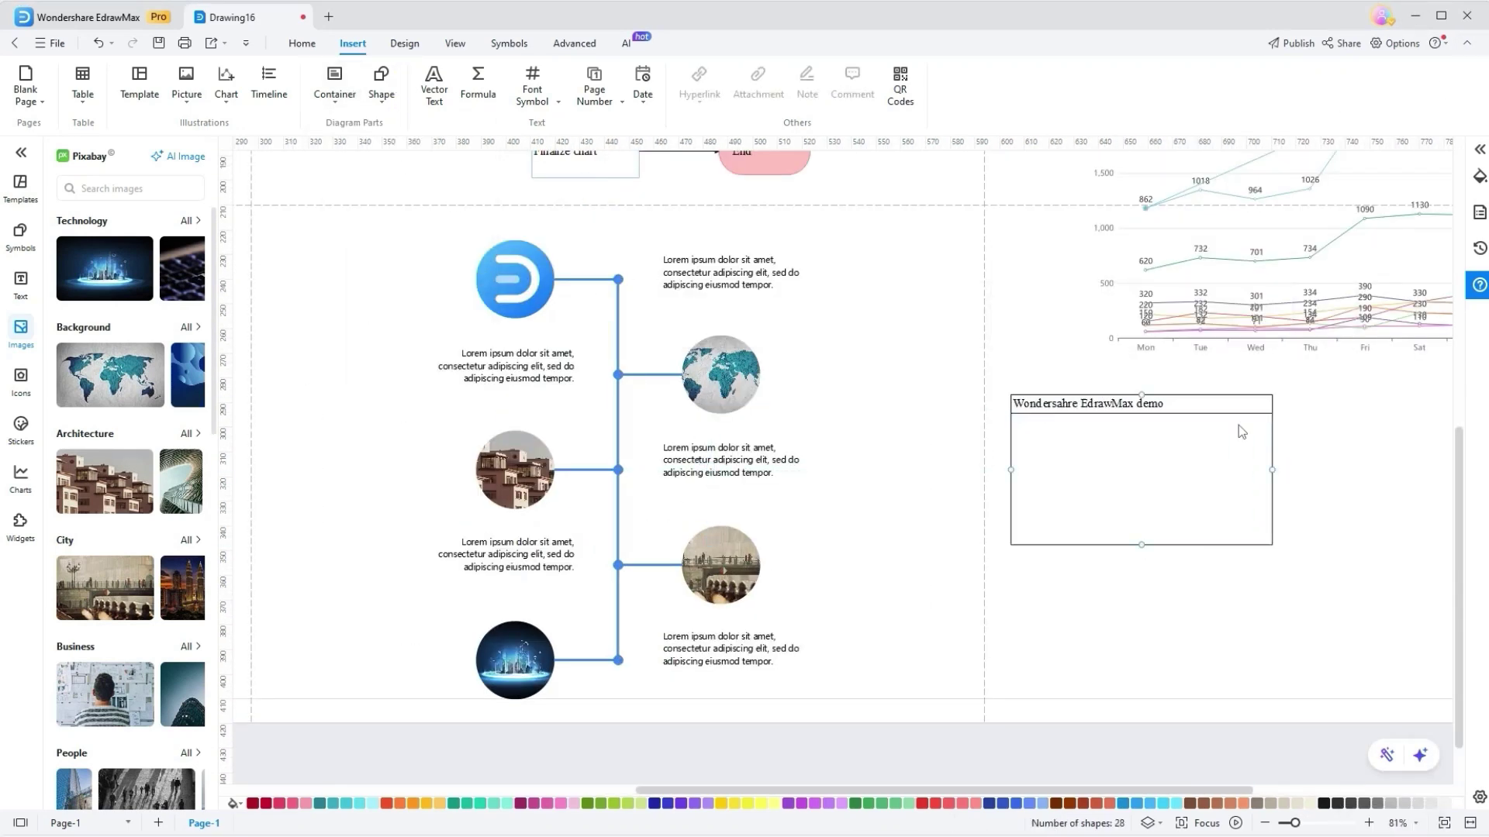
right_click(1178, 404)
click(1372, 422)
click(1319, 306)
click(1429, 380)
Add WONDERSHARE as vector text and move it beside the chart.
key(Escape)
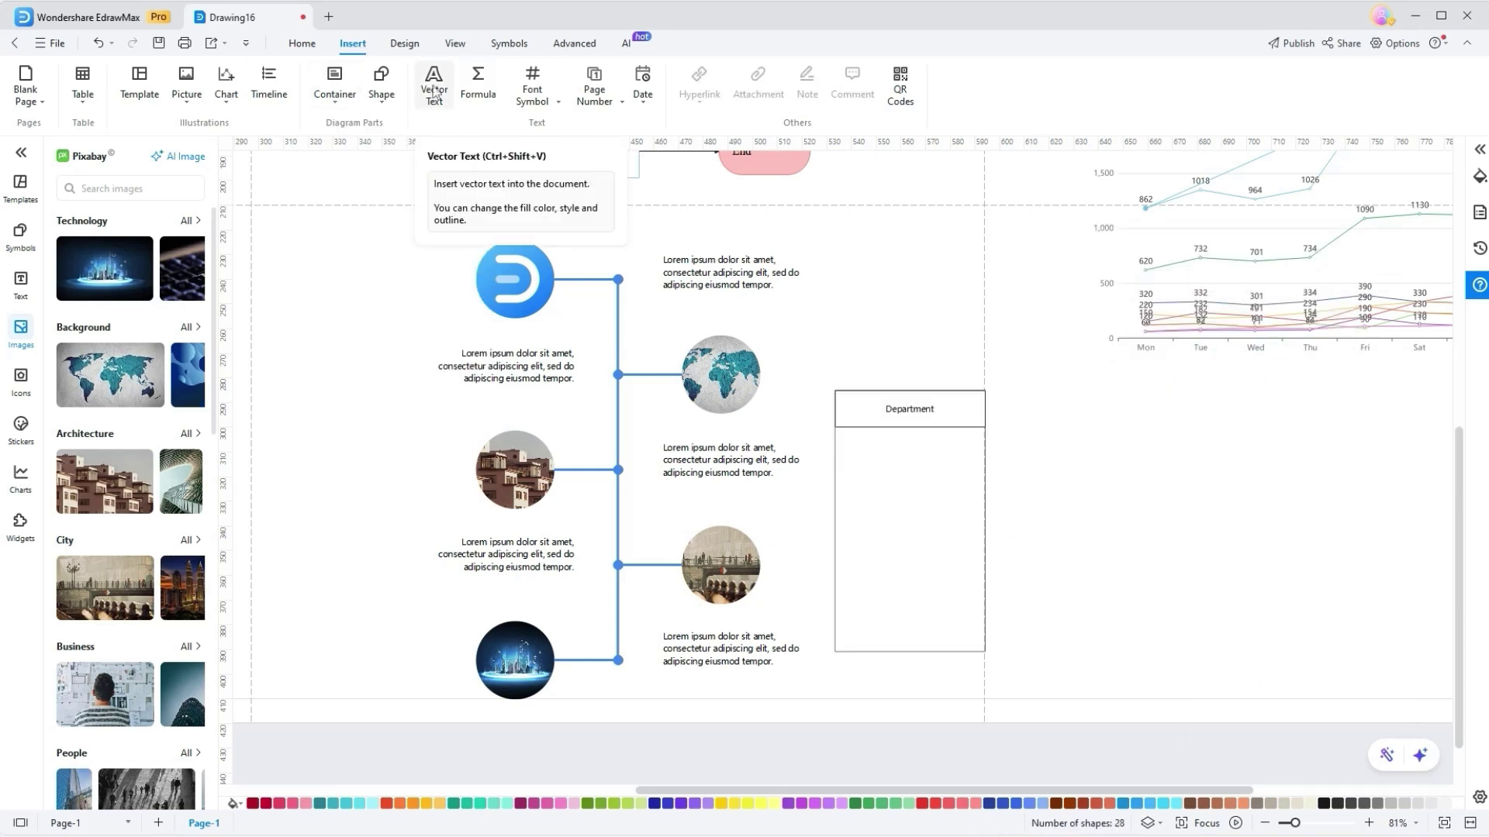
click(434, 91)
text(WONDERSHARE)
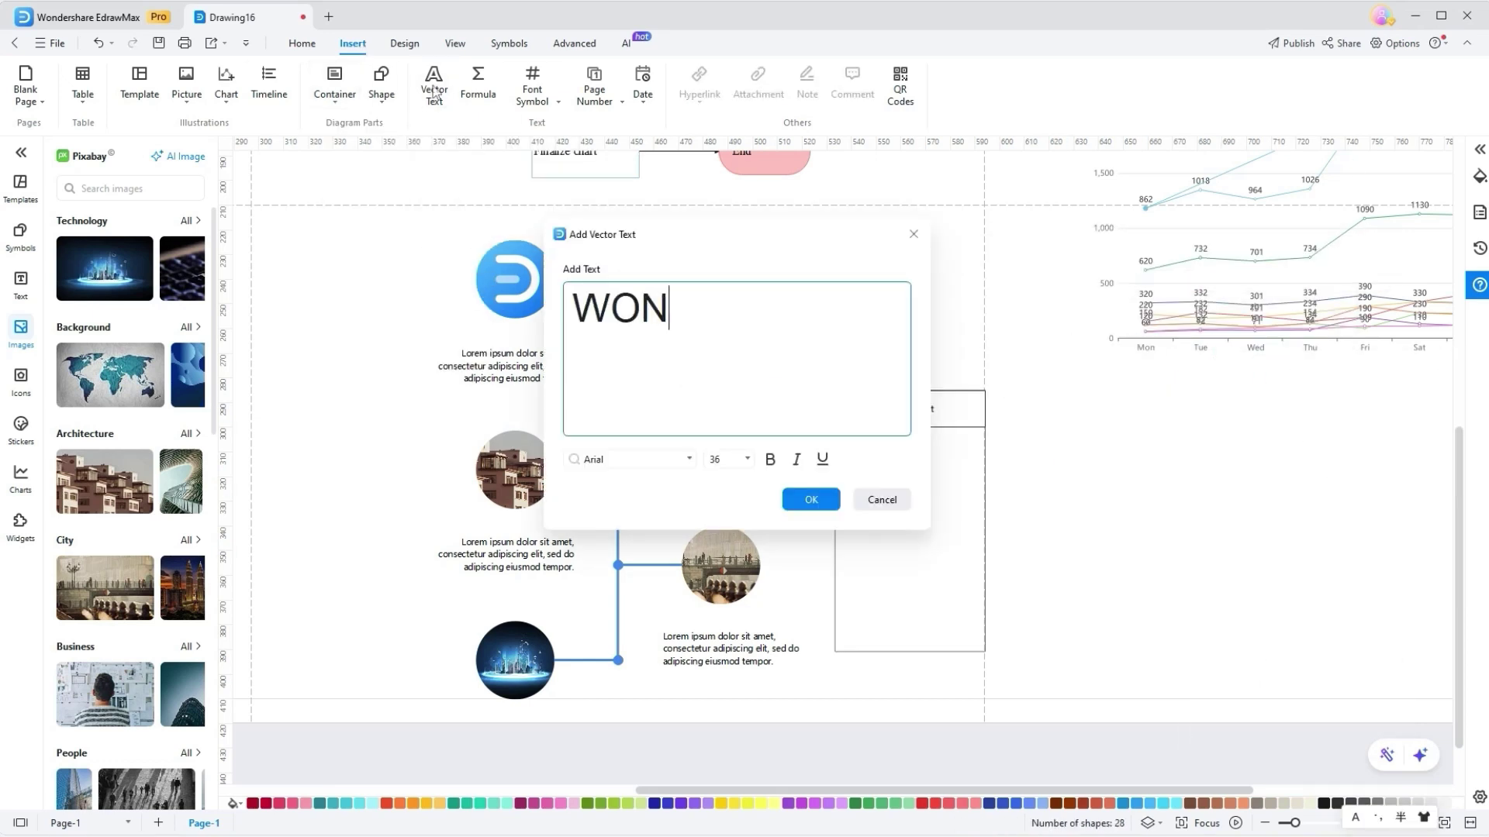
click(815, 500)
drag(957, 471, 1327, 473)
Apply a solid red style to the WONDERSHARE text.
scroll(1358, 470, up, 5)
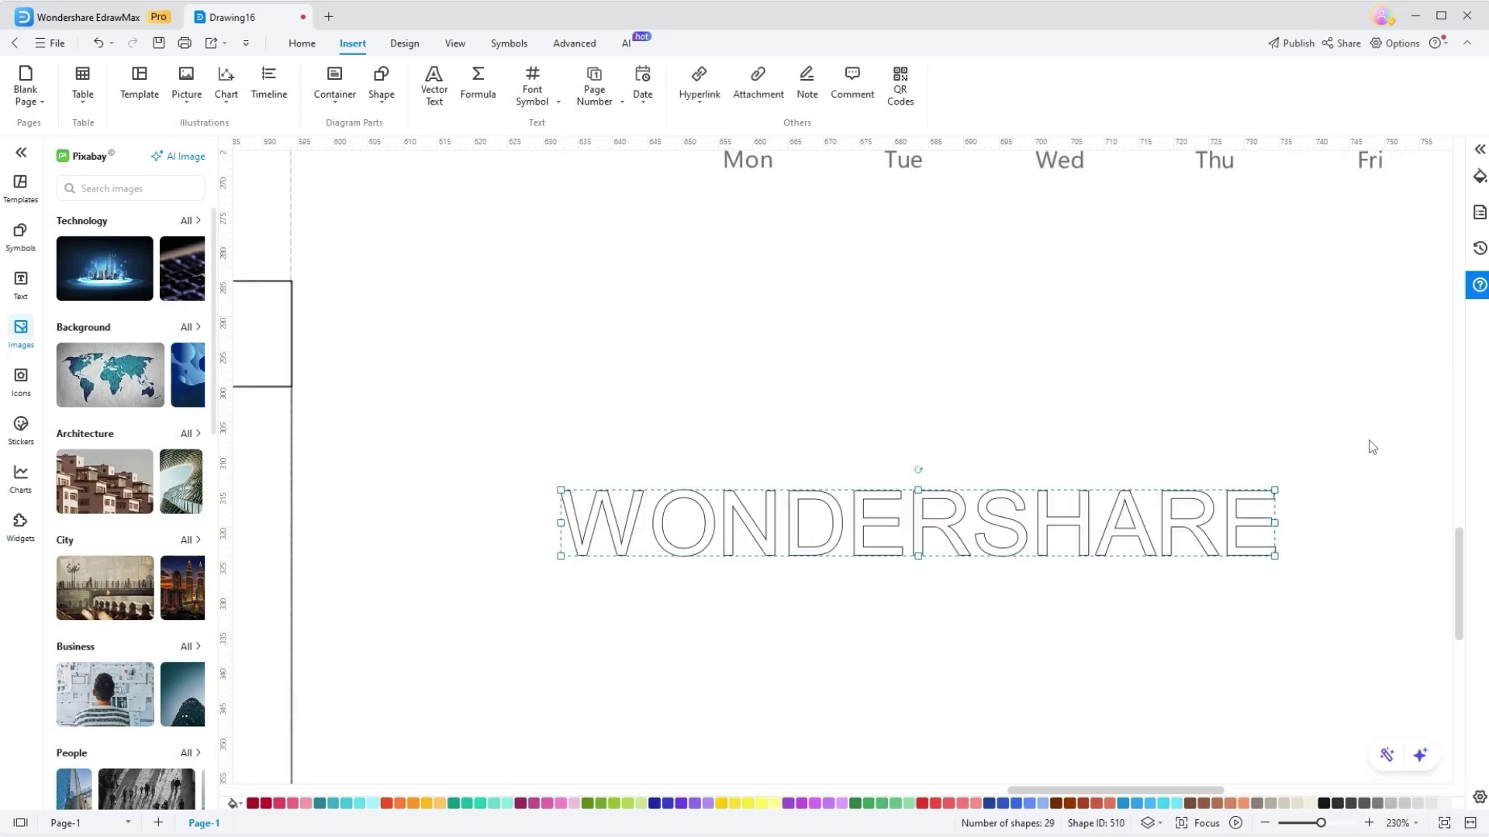
click(853, 403)
click(966, 568)
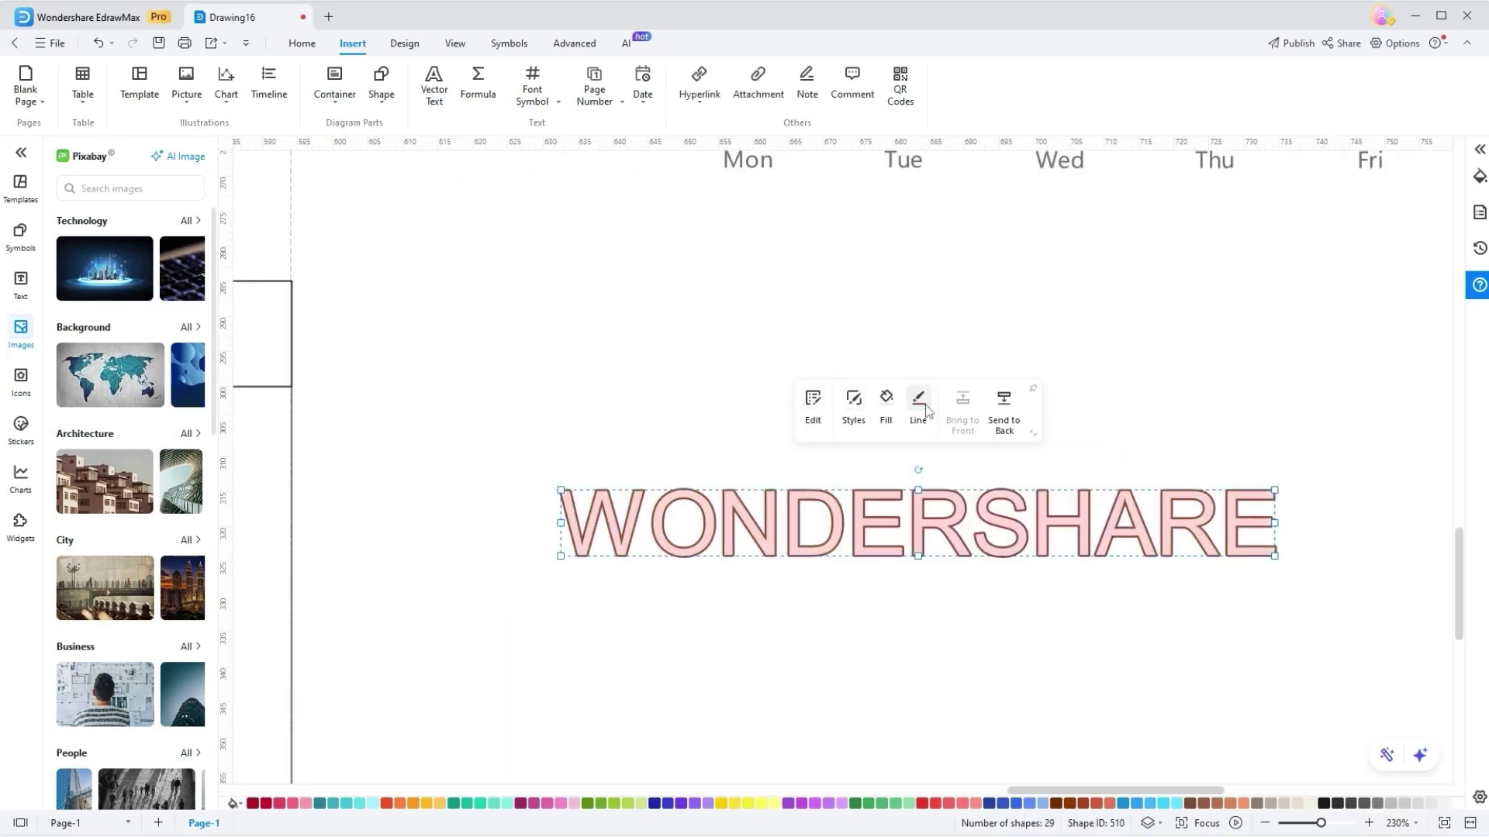
click(1146, 458)
scroll(1086, 777, right, 2)
scroll(832, 591, down, 3)
scroll(937, 515, up, 2)
scroll(852, 481, right, 1)
click(820, 456)
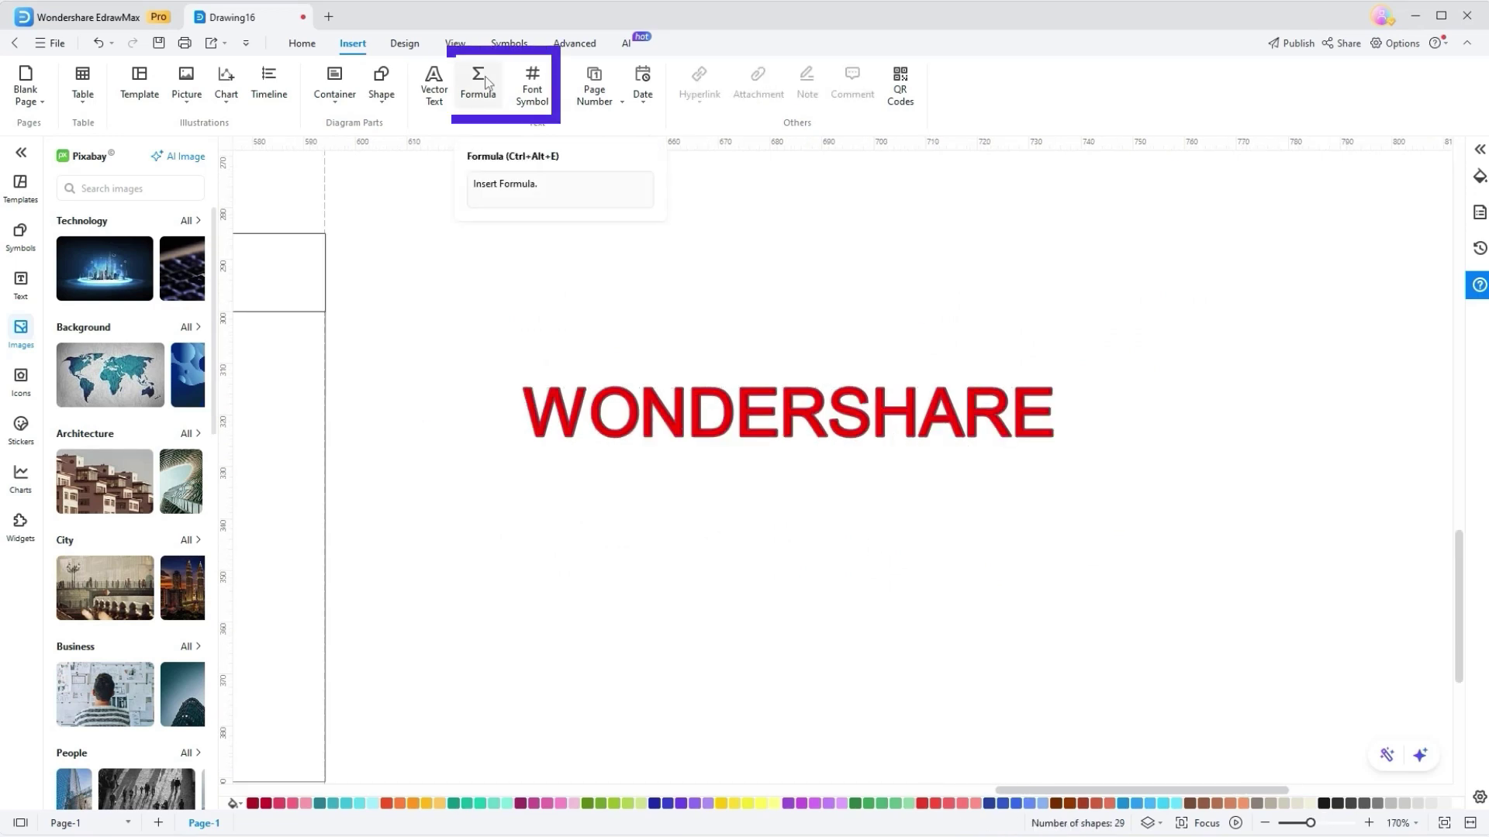
Build the Greek formula χβηπϖ in the formula editor.
click(479, 82)
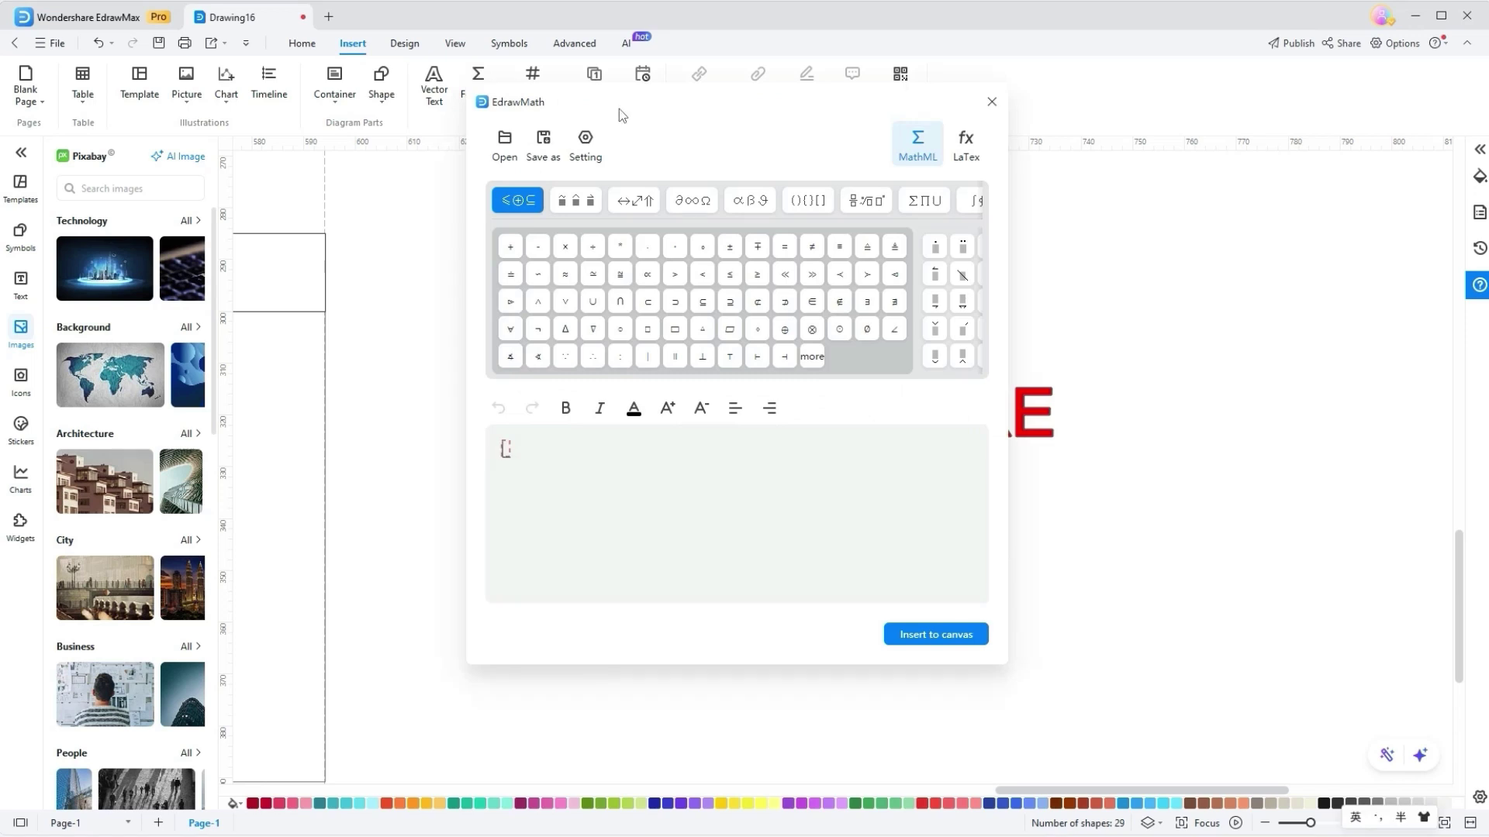
click(575, 200)
click(632, 214)
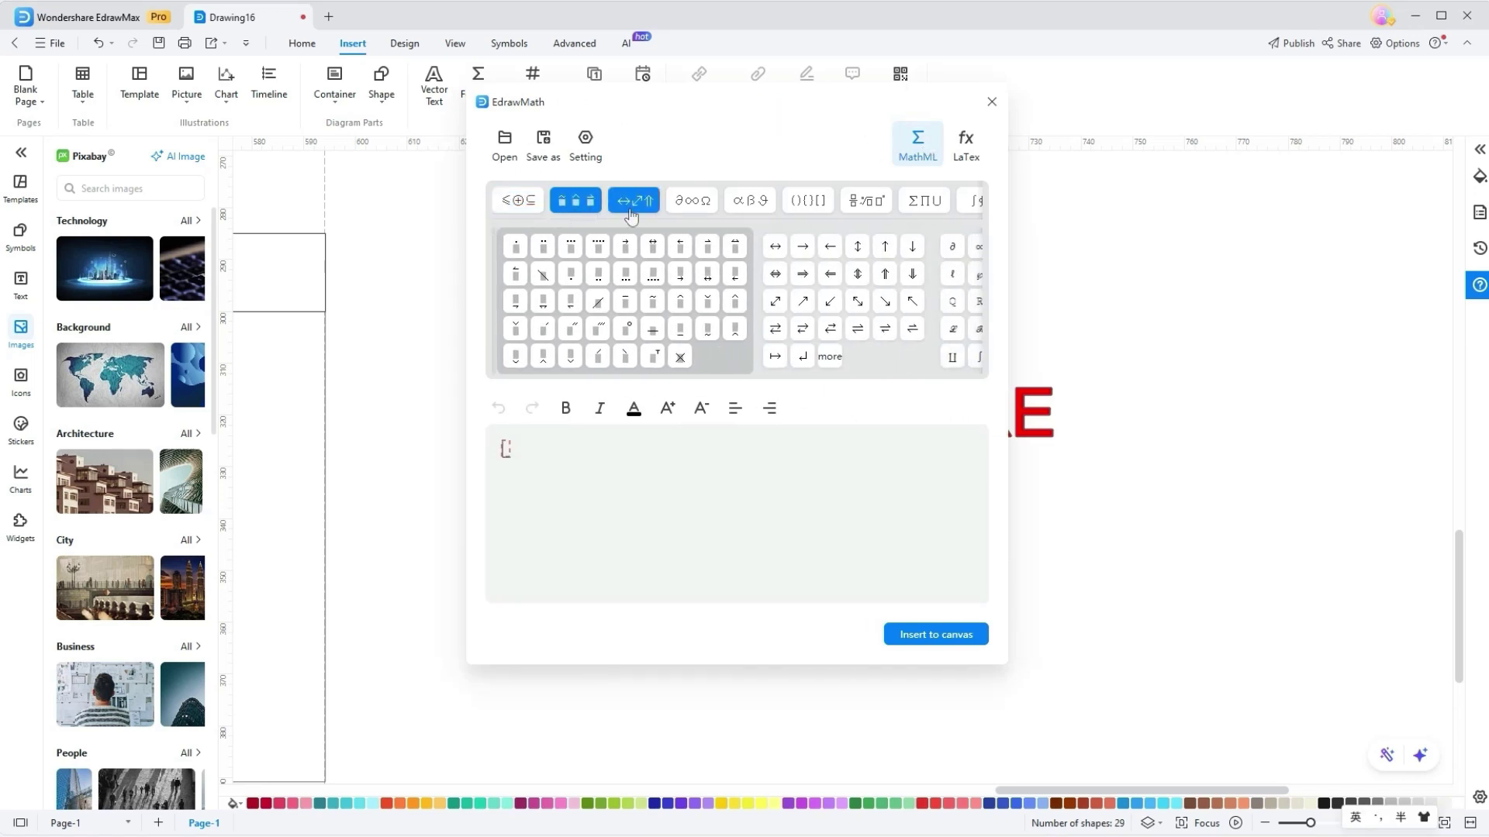
click(688, 202)
click(803, 201)
click(742, 247)
click(716, 246)
click(716, 274)
click(716, 301)
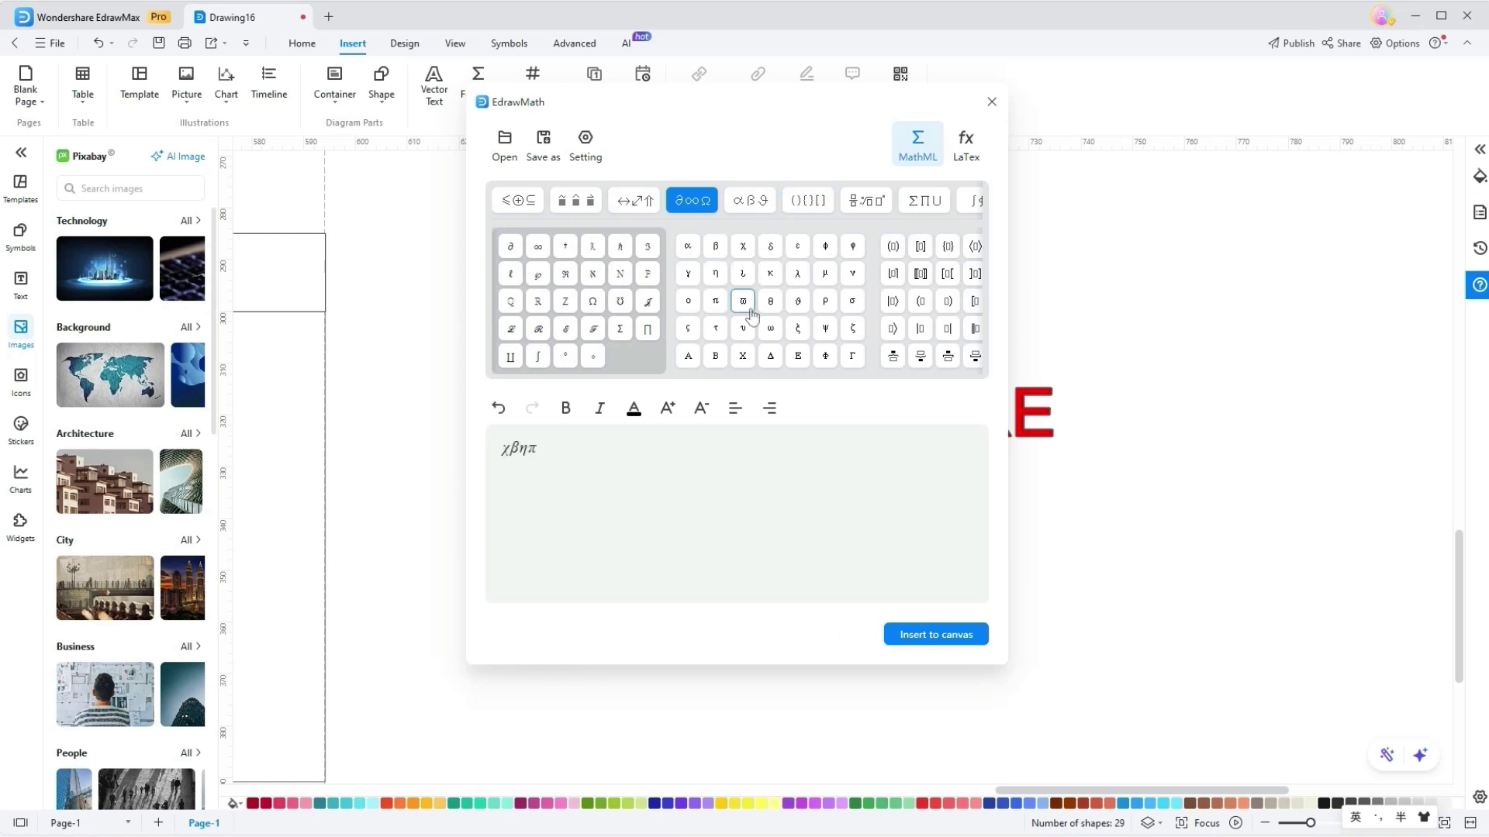
click(743, 301)
Place the χβηπϖ formula on the canvas, then open and dismiss the More Font Symbol chooser.
click(991, 101)
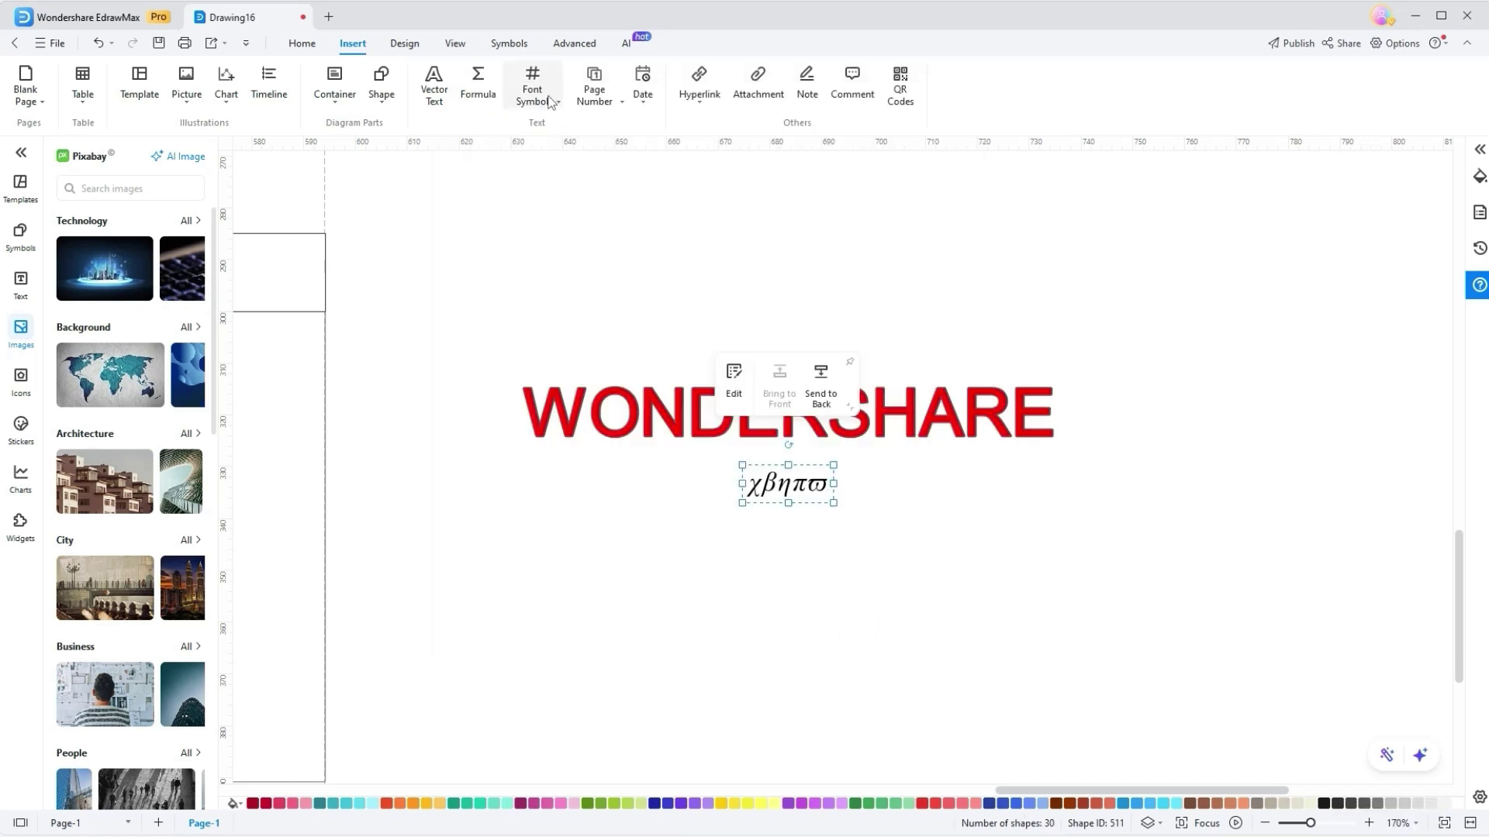
click(549, 102)
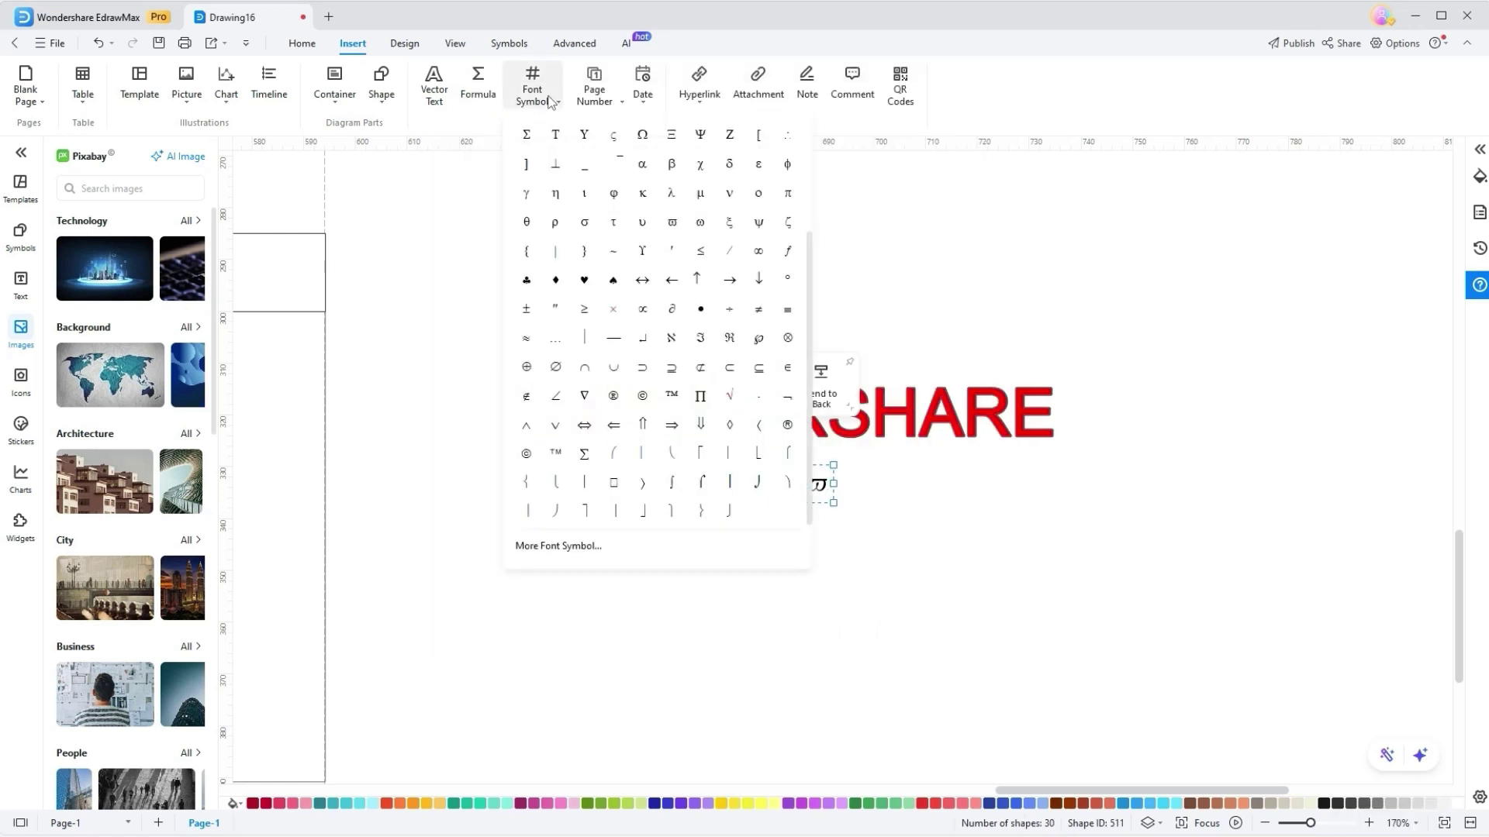
scroll(615, 371, up, 3)
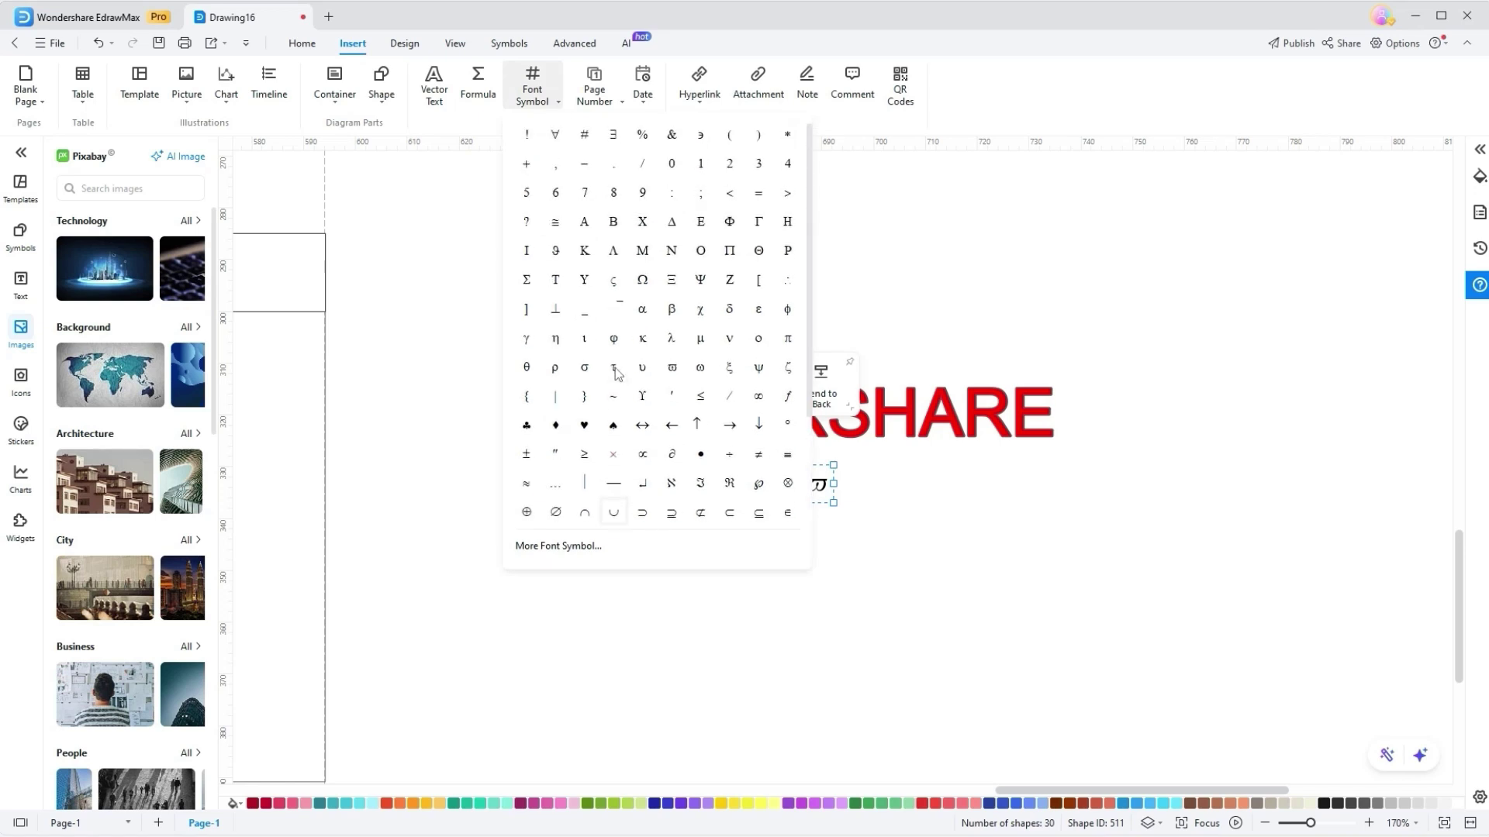
click(578, 546)
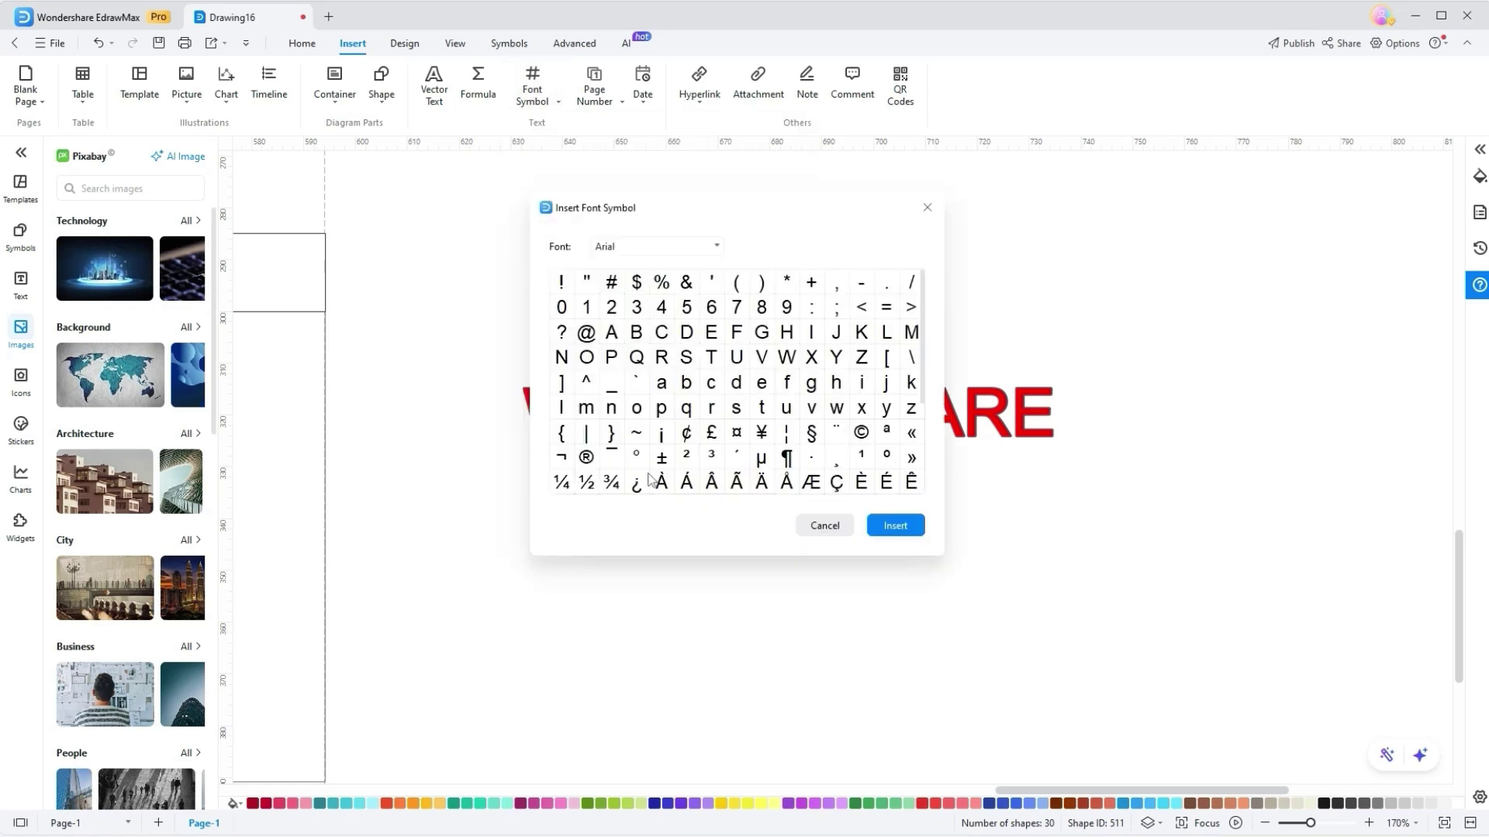
key(Escape)
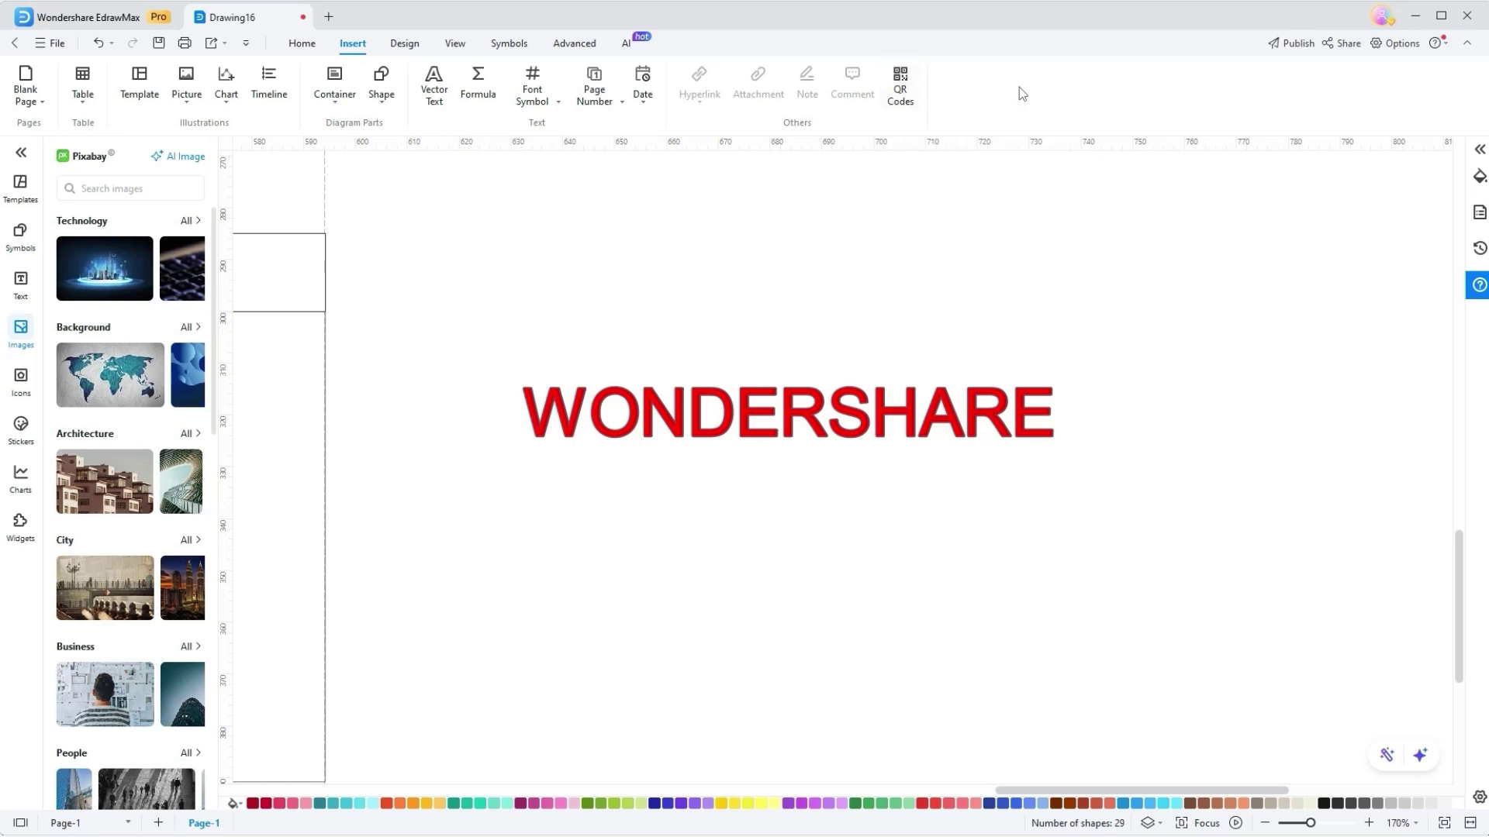
Add the note 'creativity simplified' to the WONDERSHARE text, skipping the attachment.
click(783, 411)
click(758, 81)
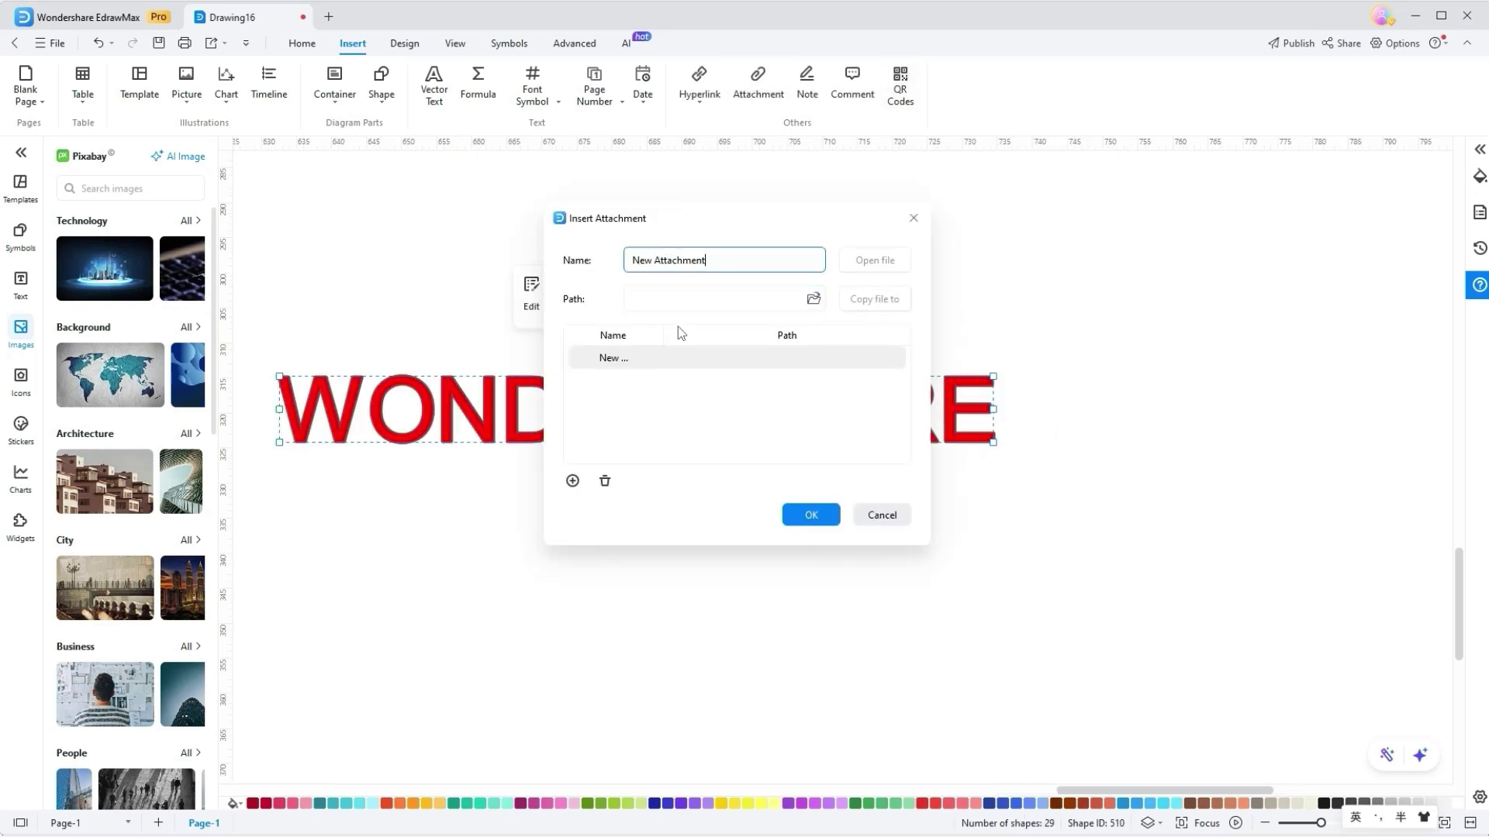
click(881, 514)
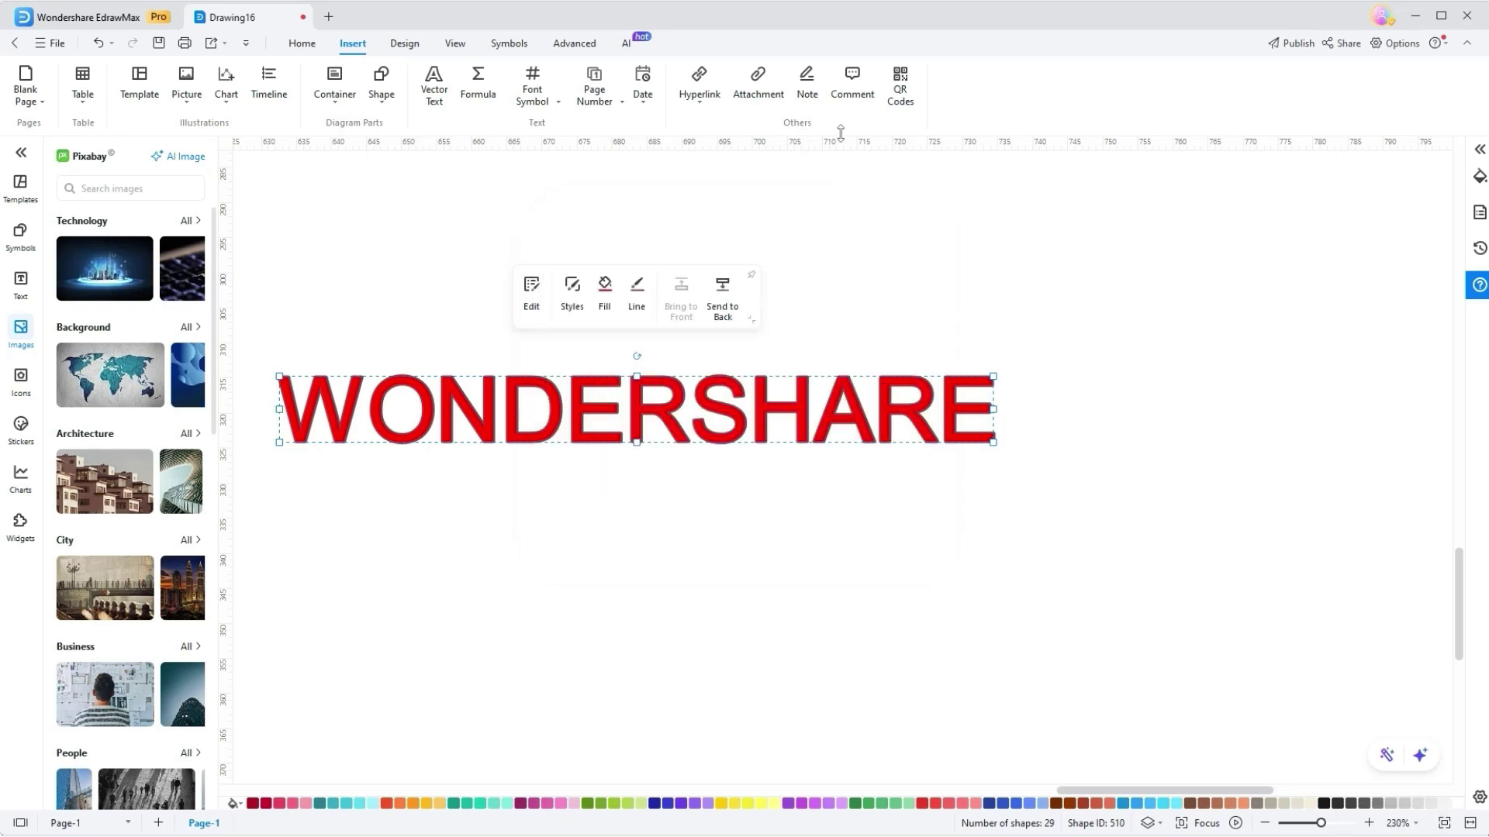
click(807, 86)
text(creativi)
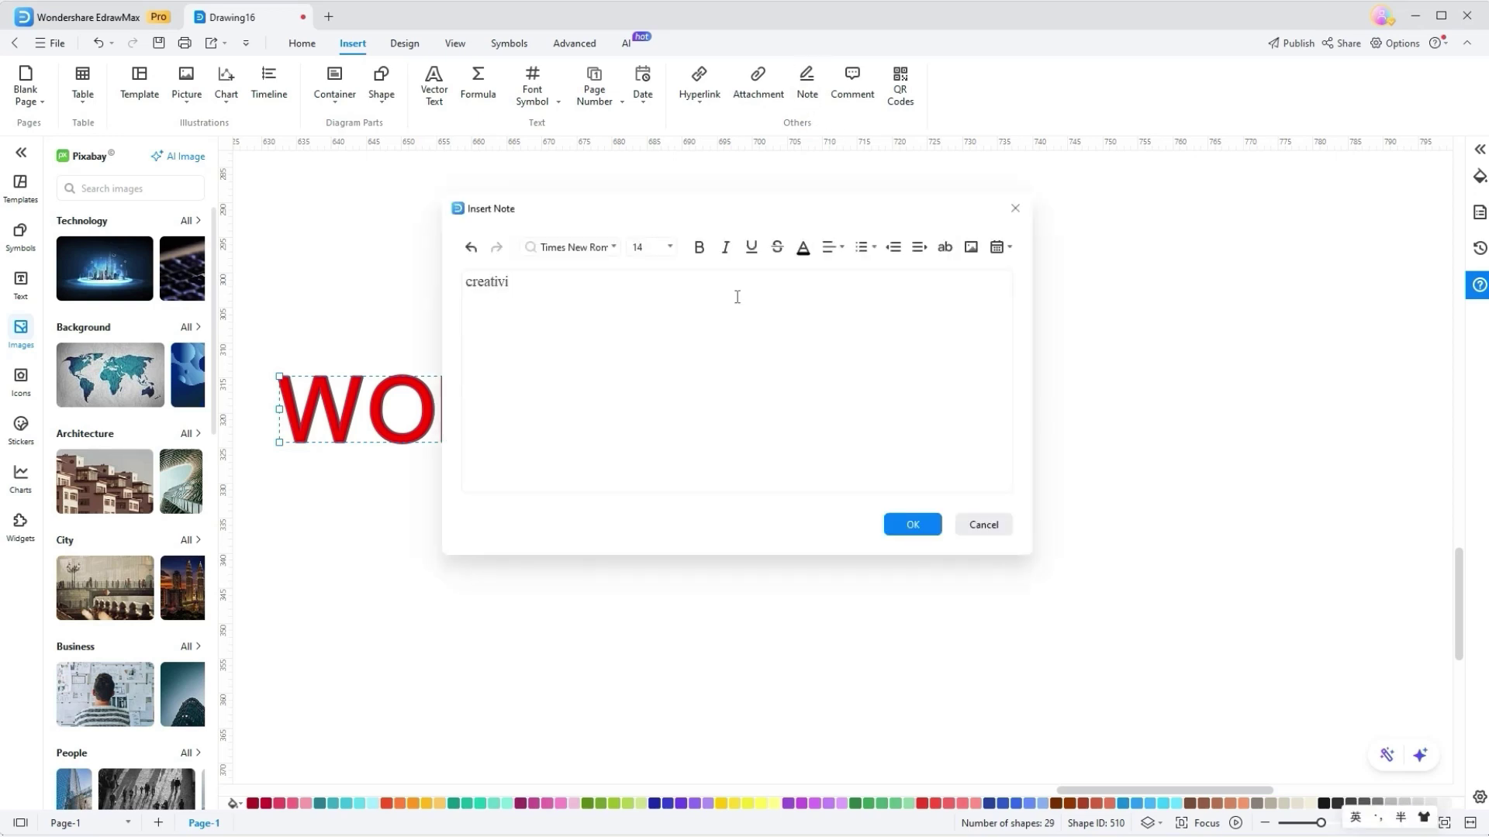
text(ty simplified)
click(912, 525)
click(902, 103)
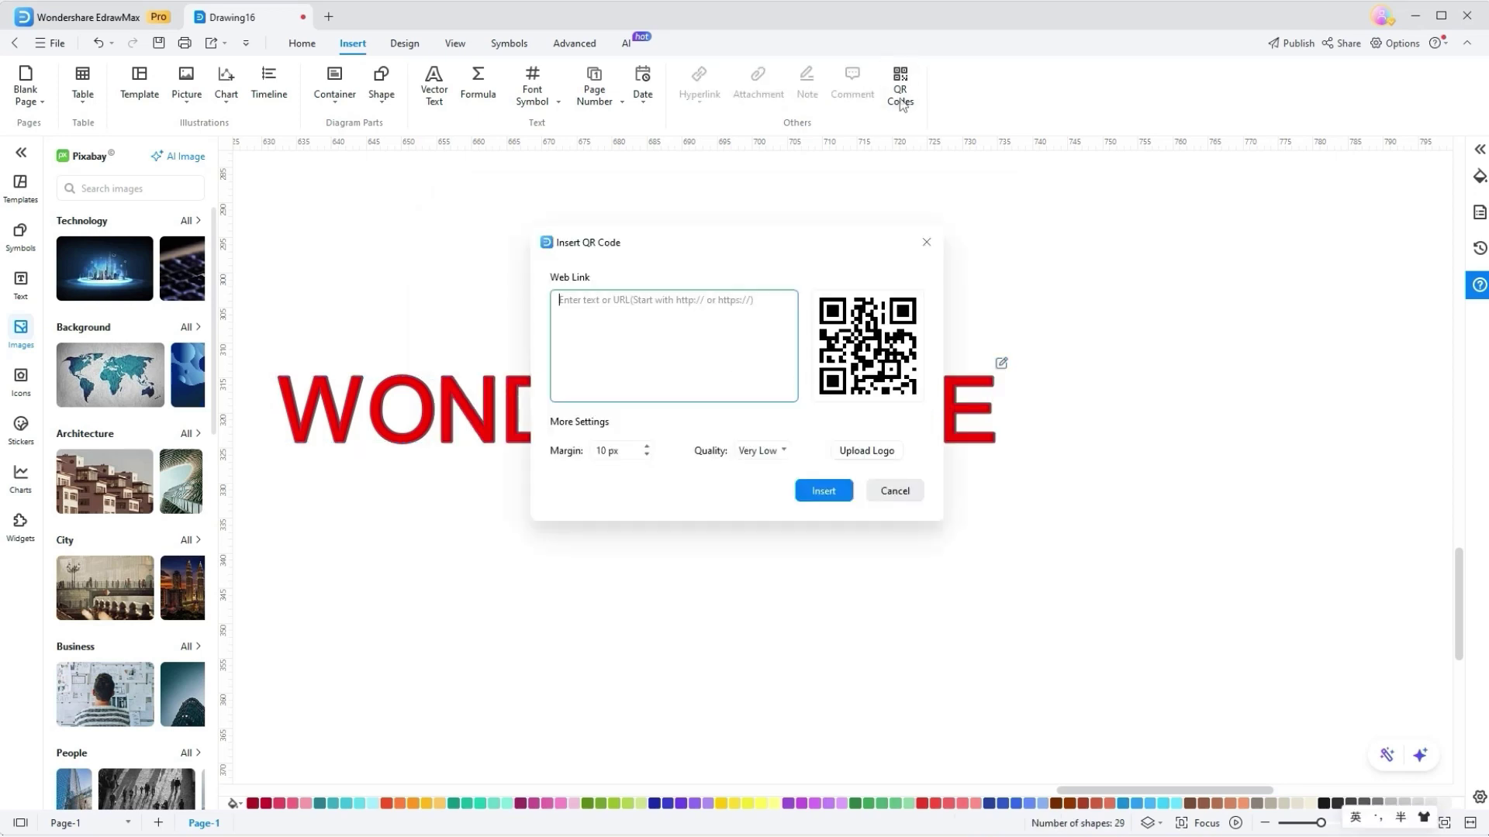
text(www.wondershare.com)
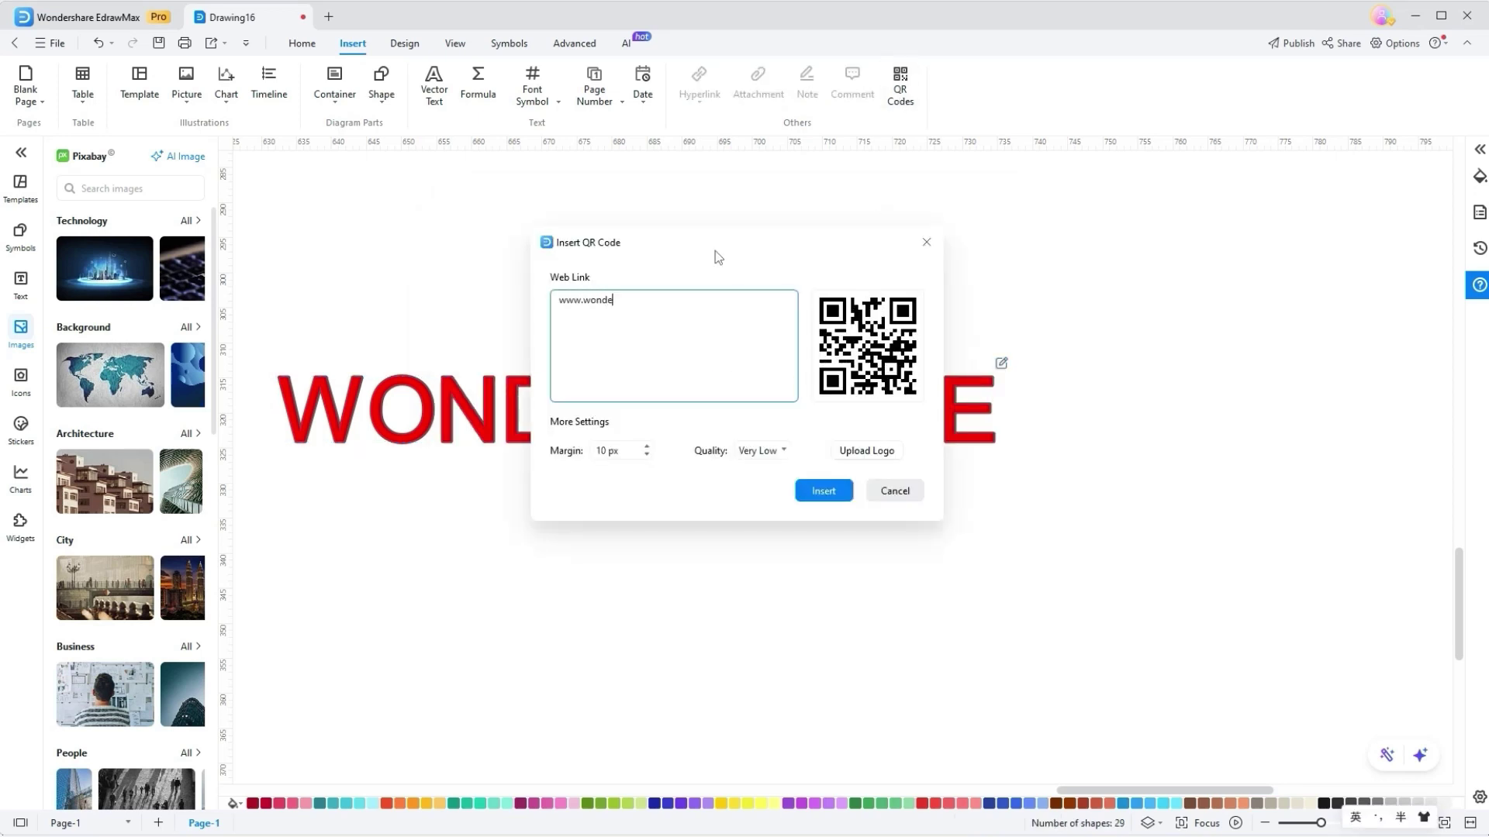
click(852, 449)
double_click(672, 426)
click(823, 490)
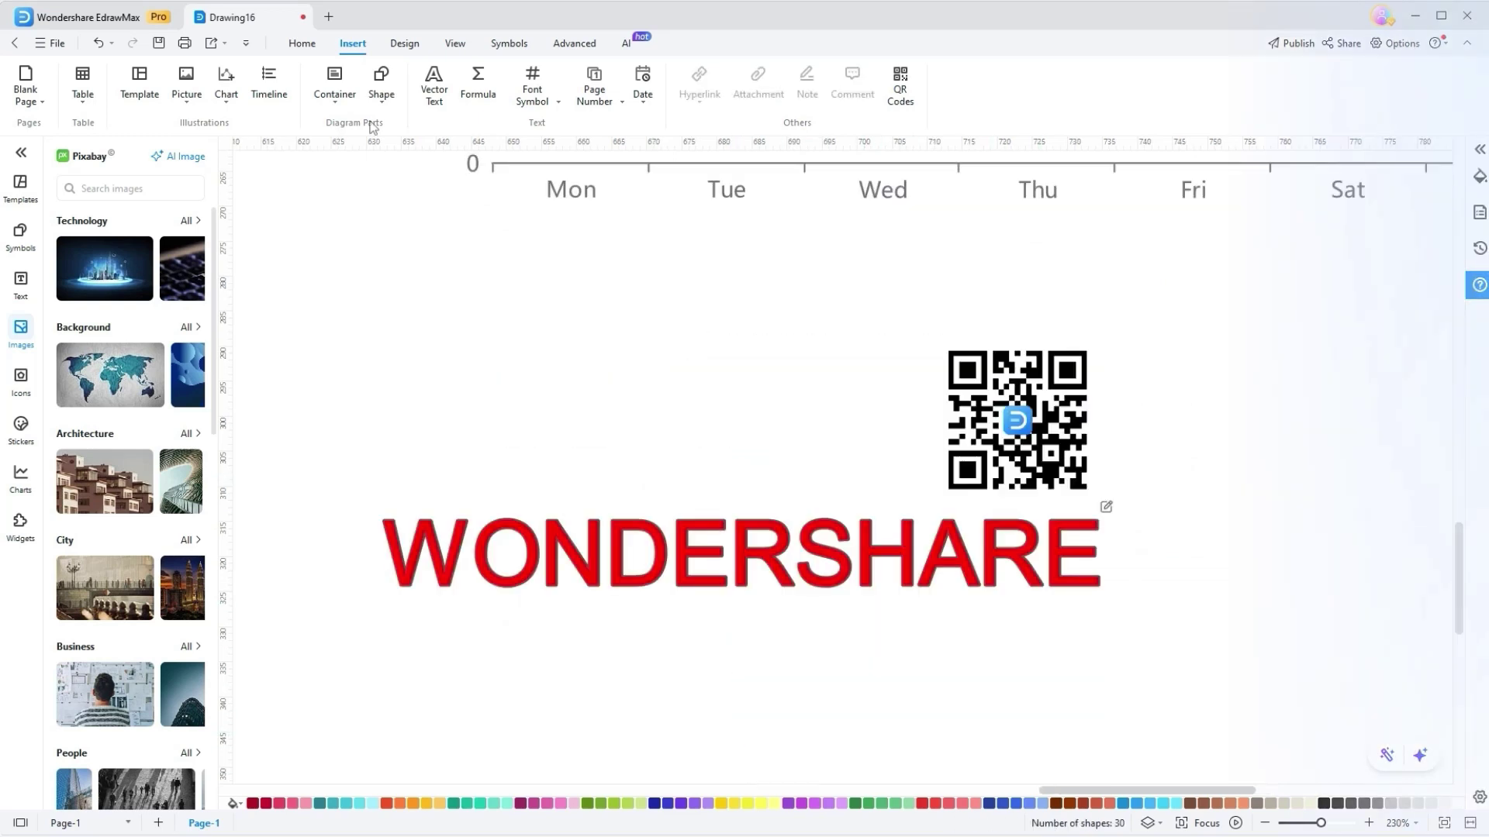
Restyle the Process Map Examples flowchart with One Click Beautify.
click(405, 44)
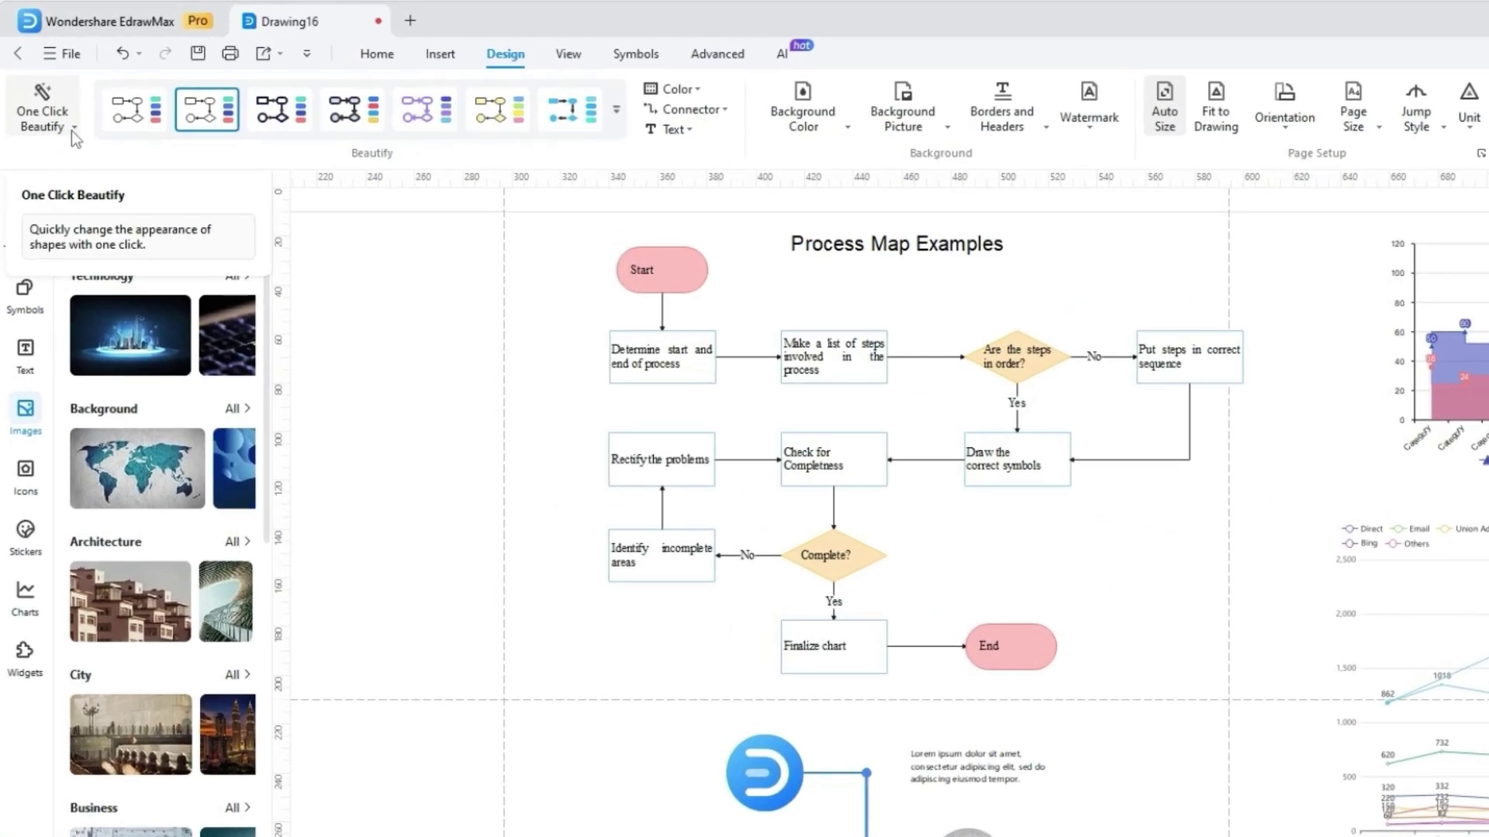
click(72, 130)
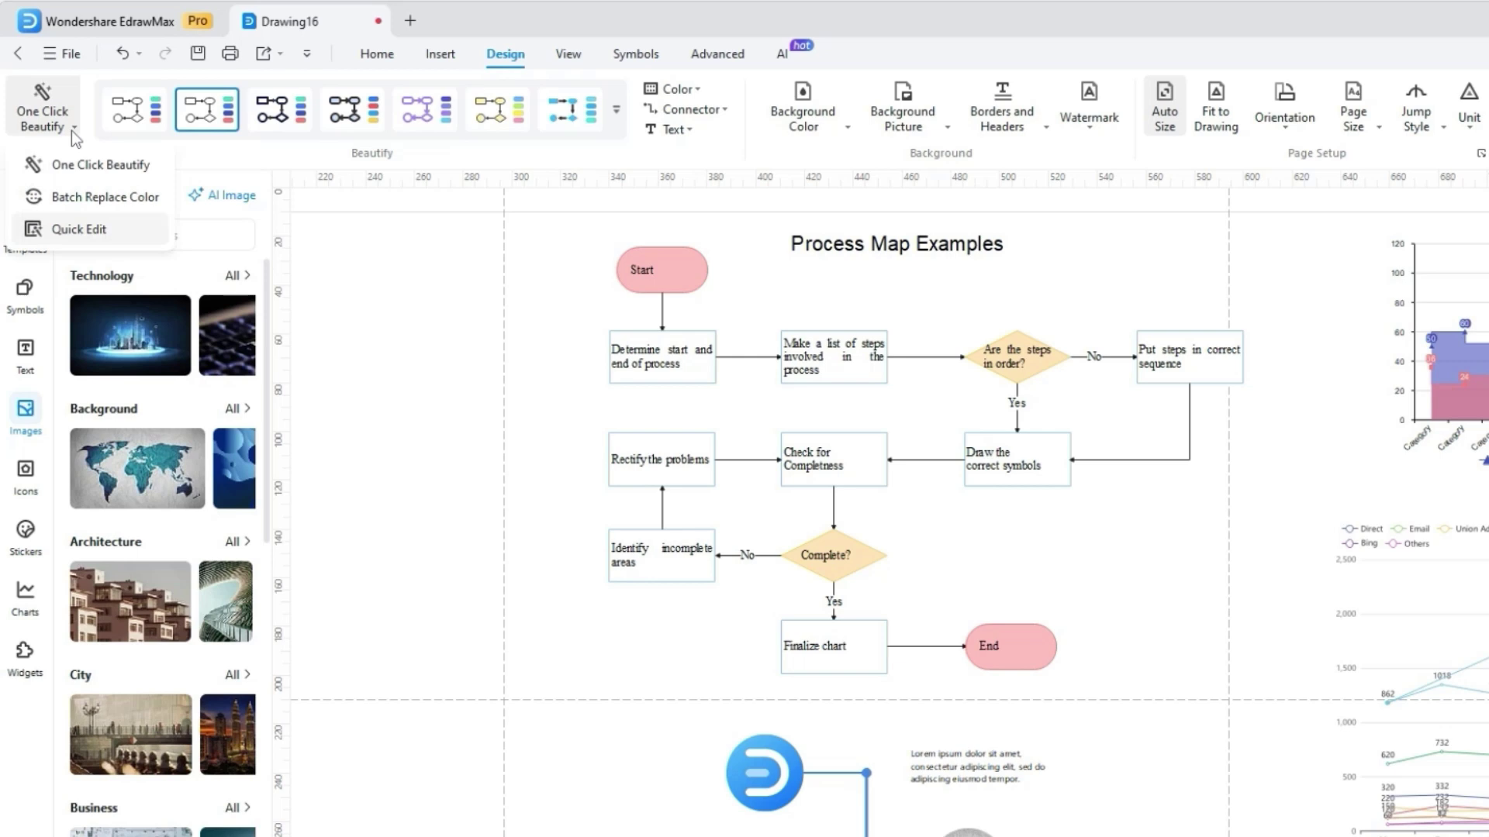
click(78, 163)
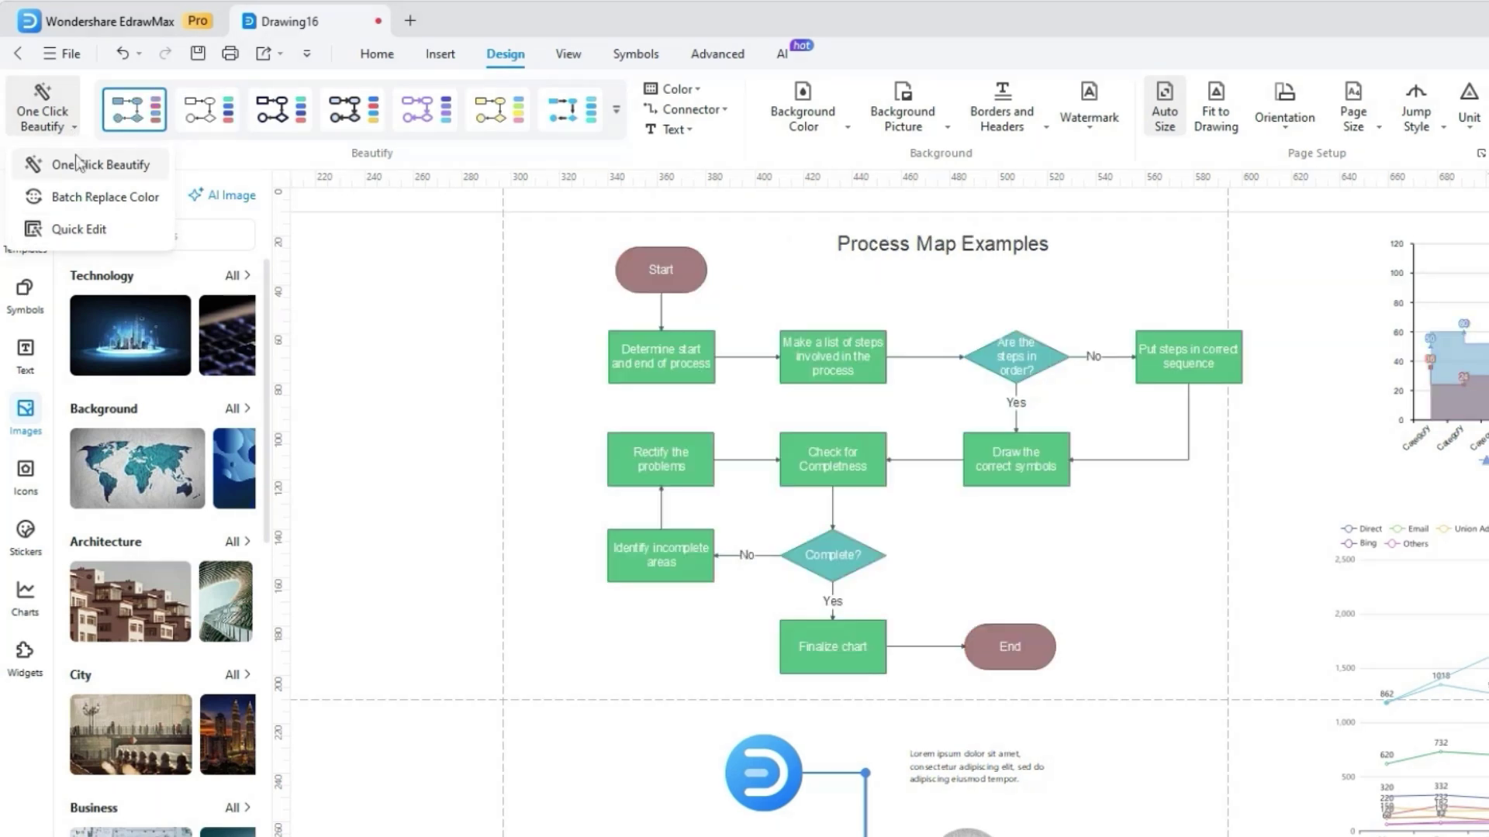
click(67, 163)
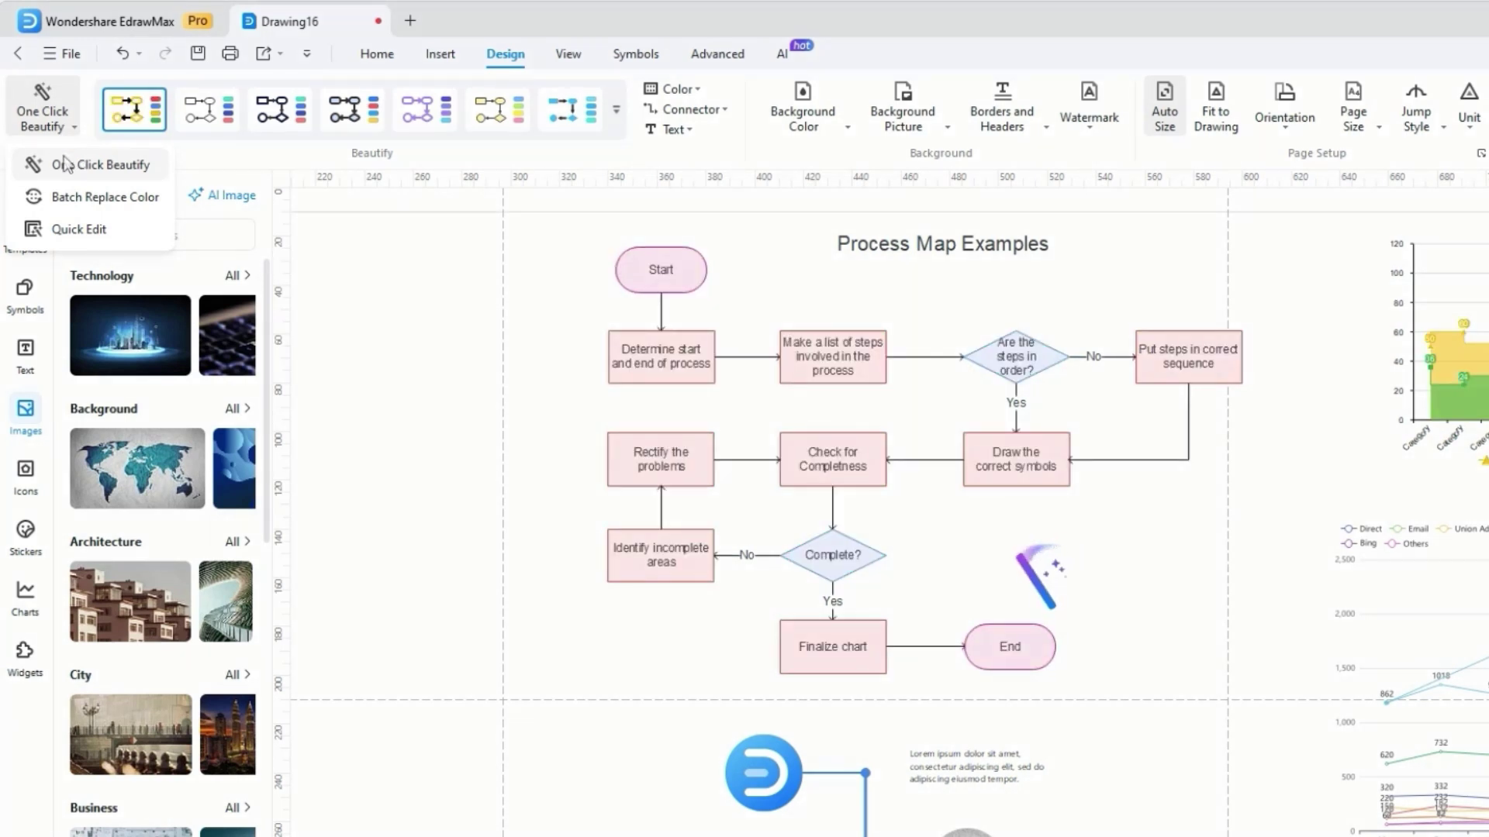
Batch replace the diagram colours with a red fill and black line colour.
click(67, 197)
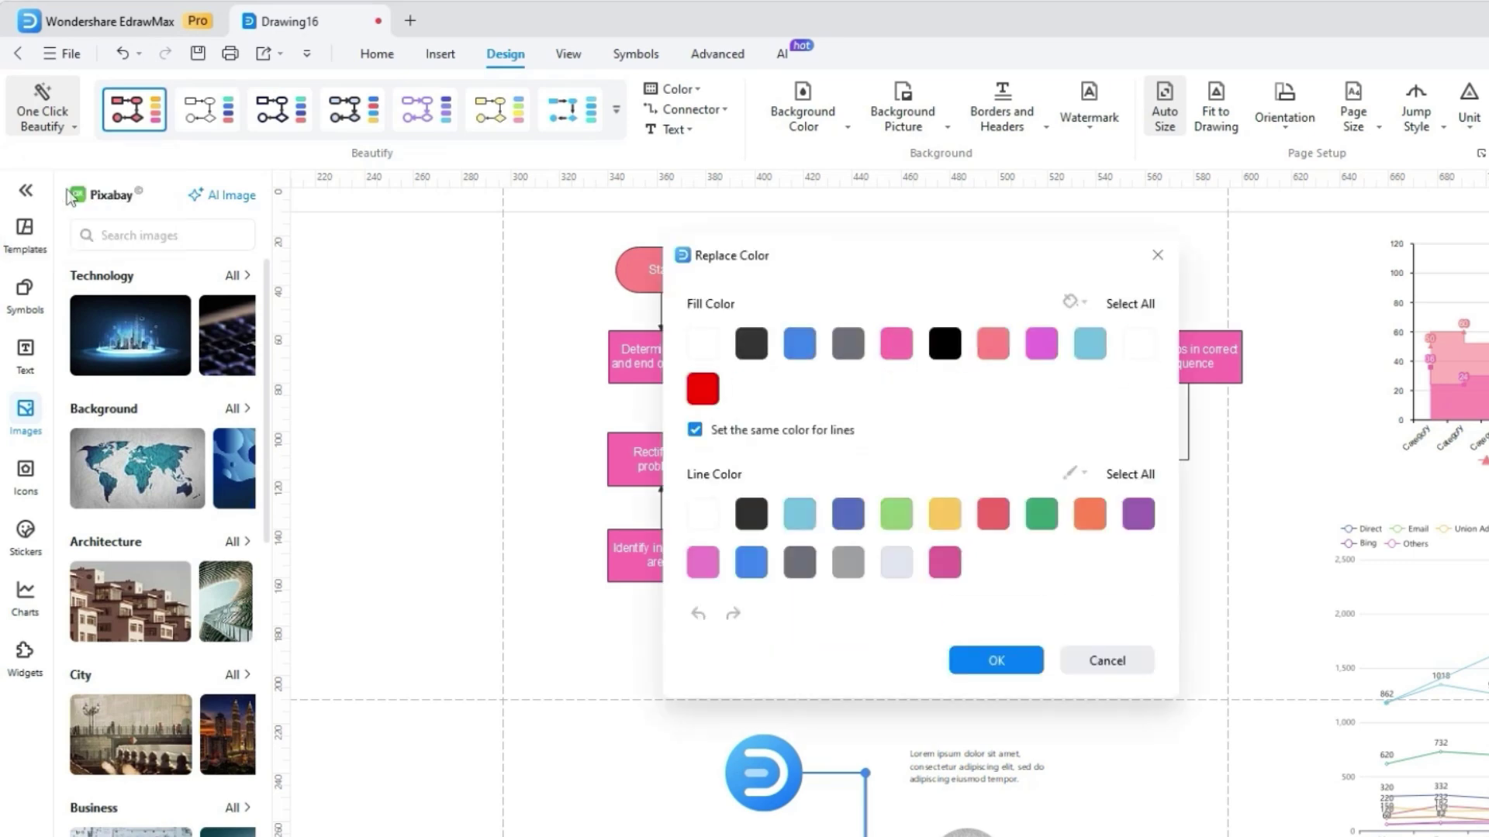
click(702, 390)
click(754, 515)
click(1006, 655)
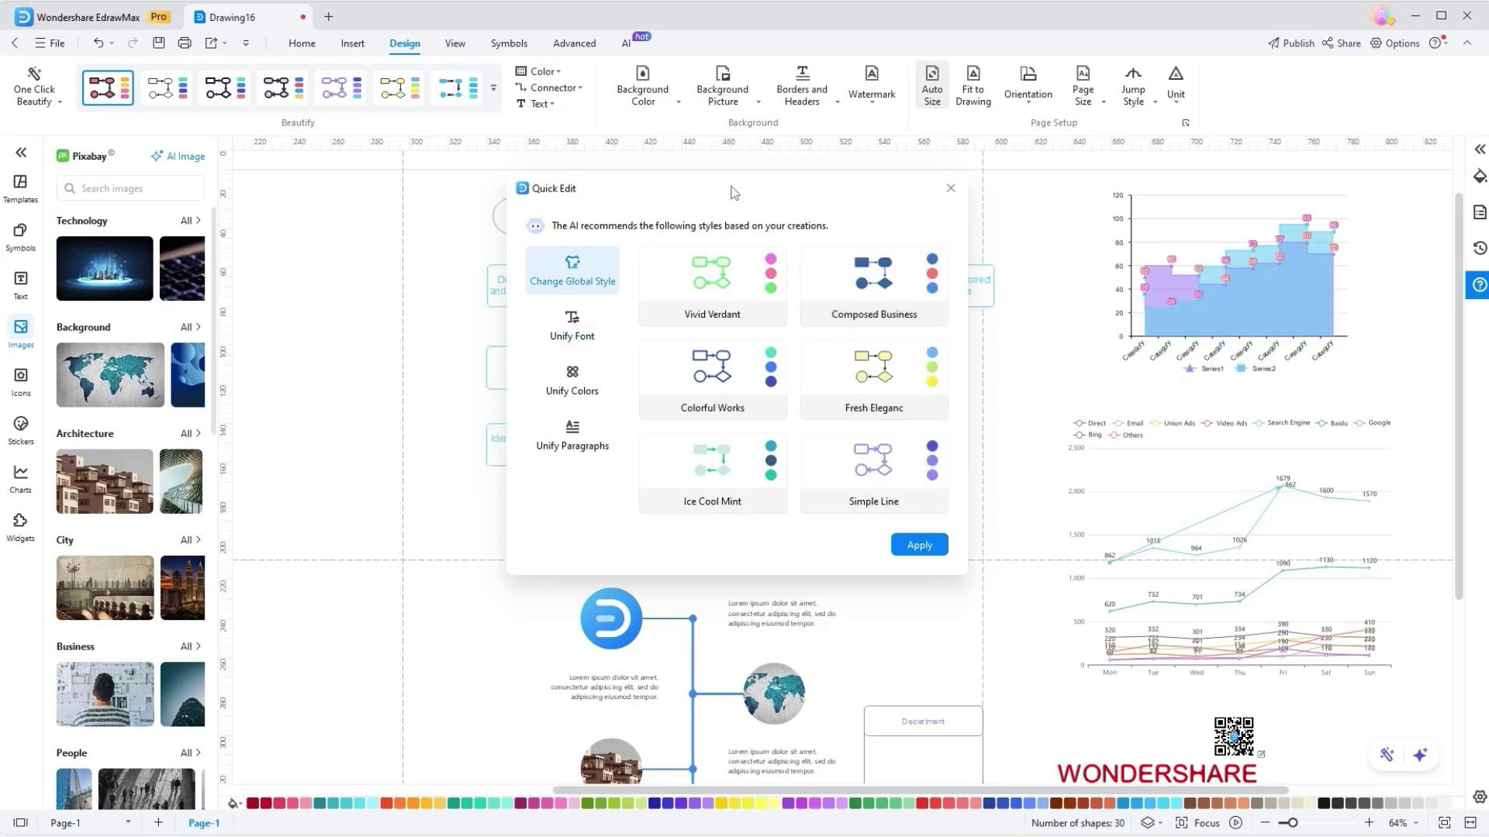
Unify the diagram's Chinese and English text fonts to Trebuchet MS.
click(572, 325)
click(279, 284)
click(385, 354)
click(385, 345)
click(233, 401)
click(81, 386)
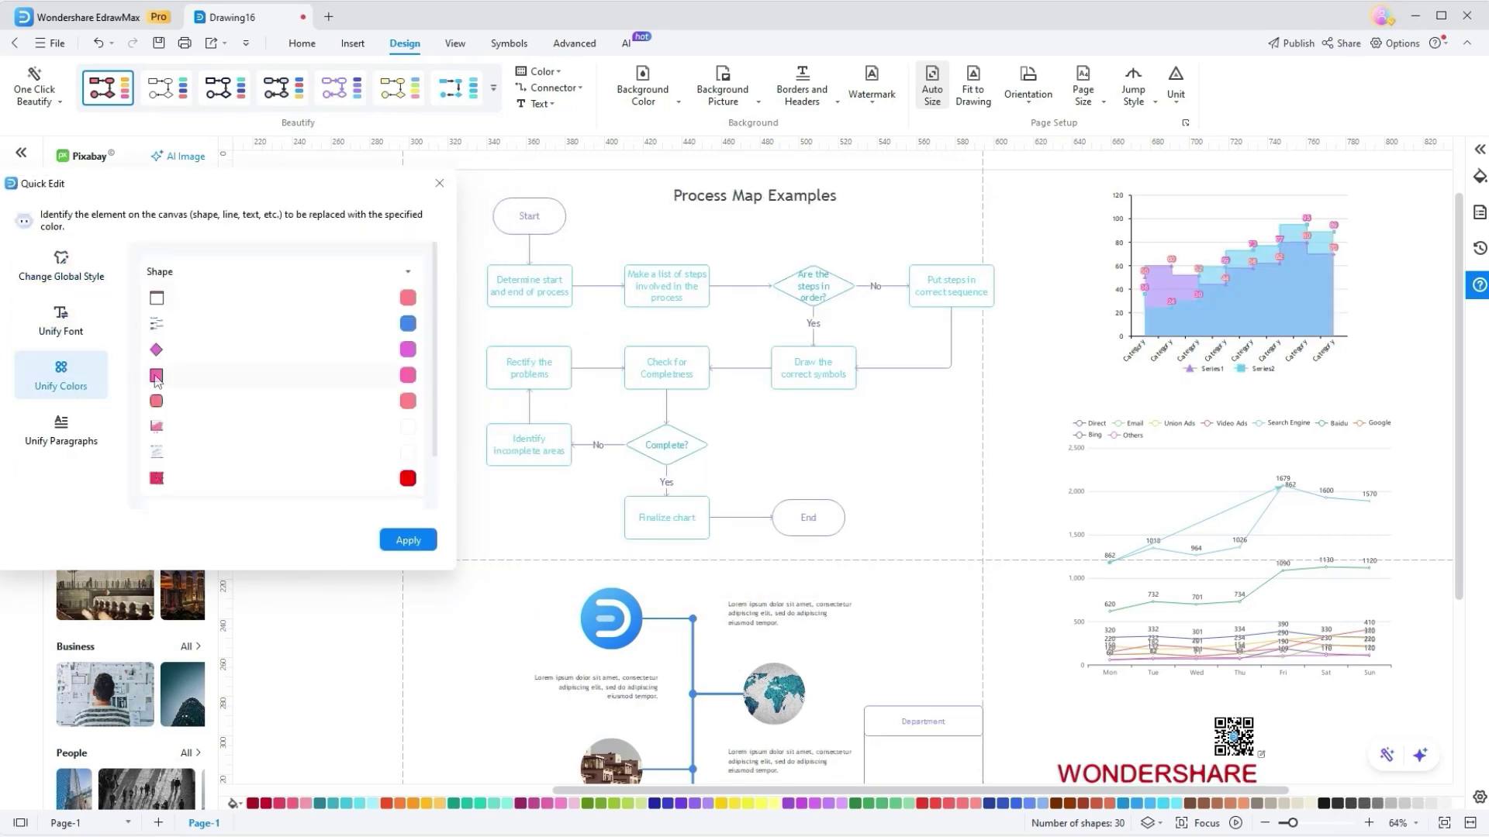
Try preset styles and themes, then apply a pink, yellow and green theme.
click(225, 88)
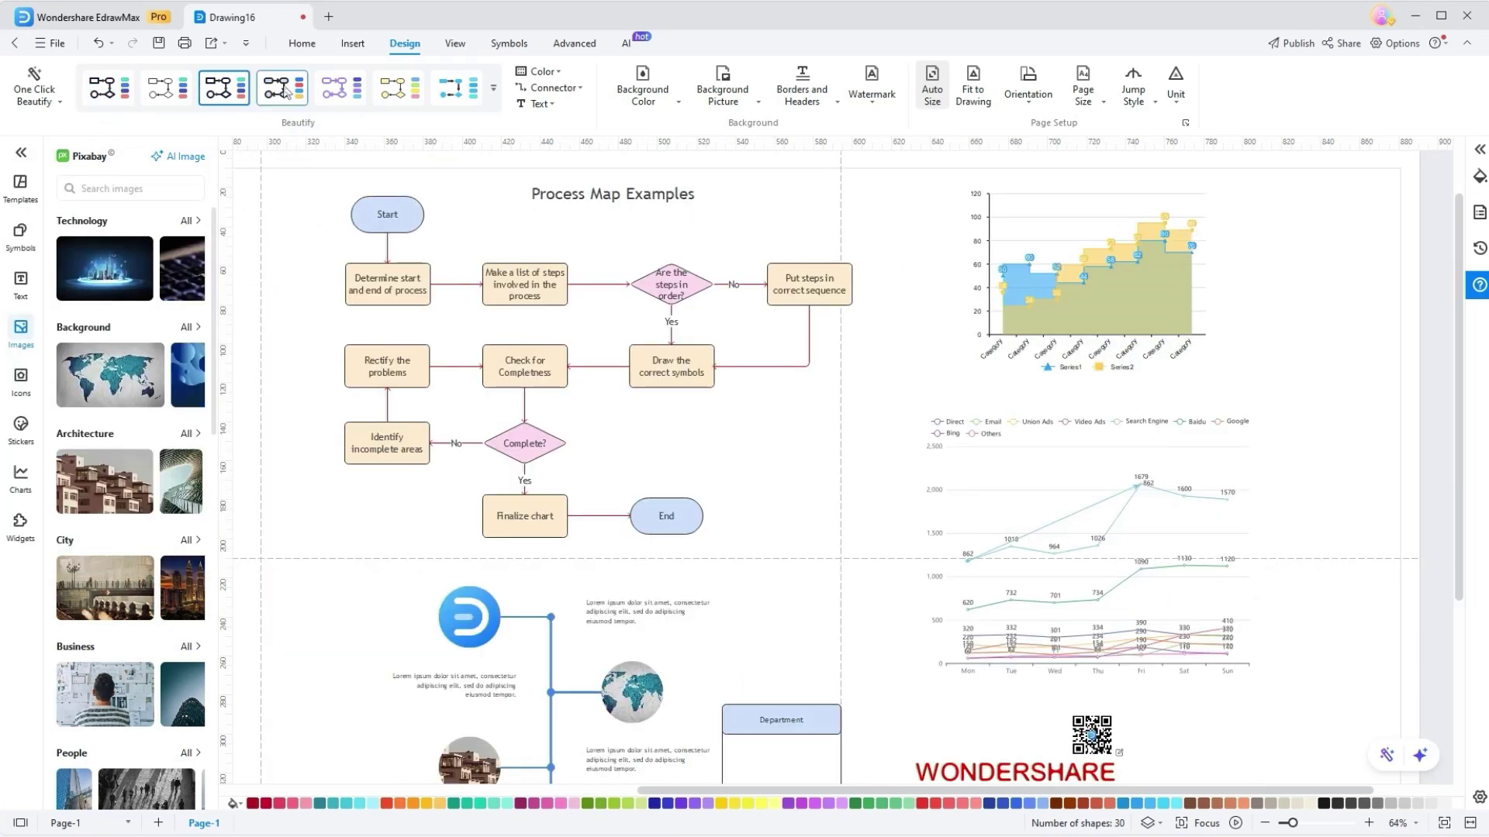
click(281, 88)
click(494, 88)
scroll(474, 240, down, 1)
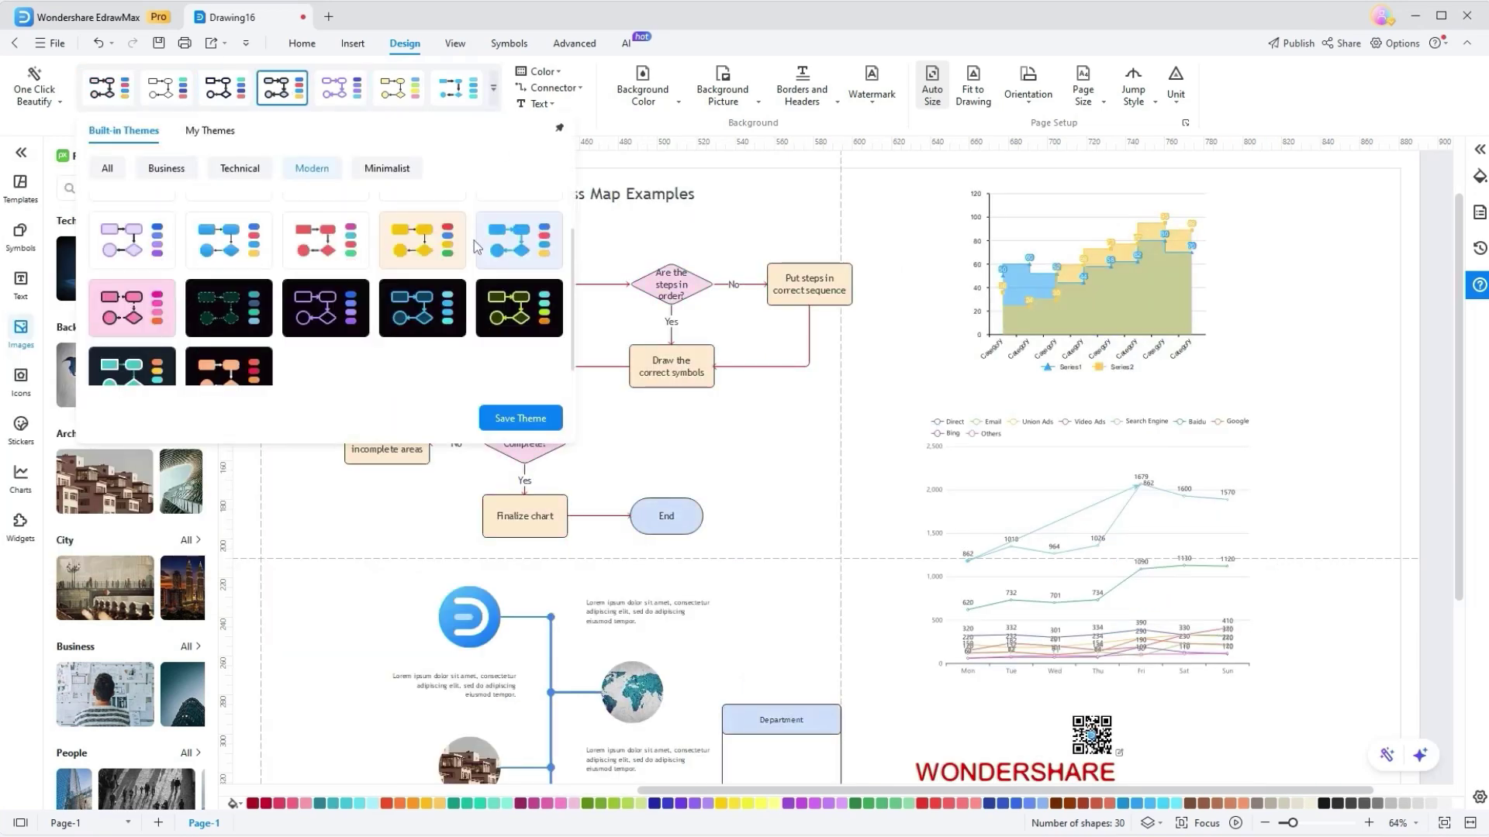
click(184, 166)
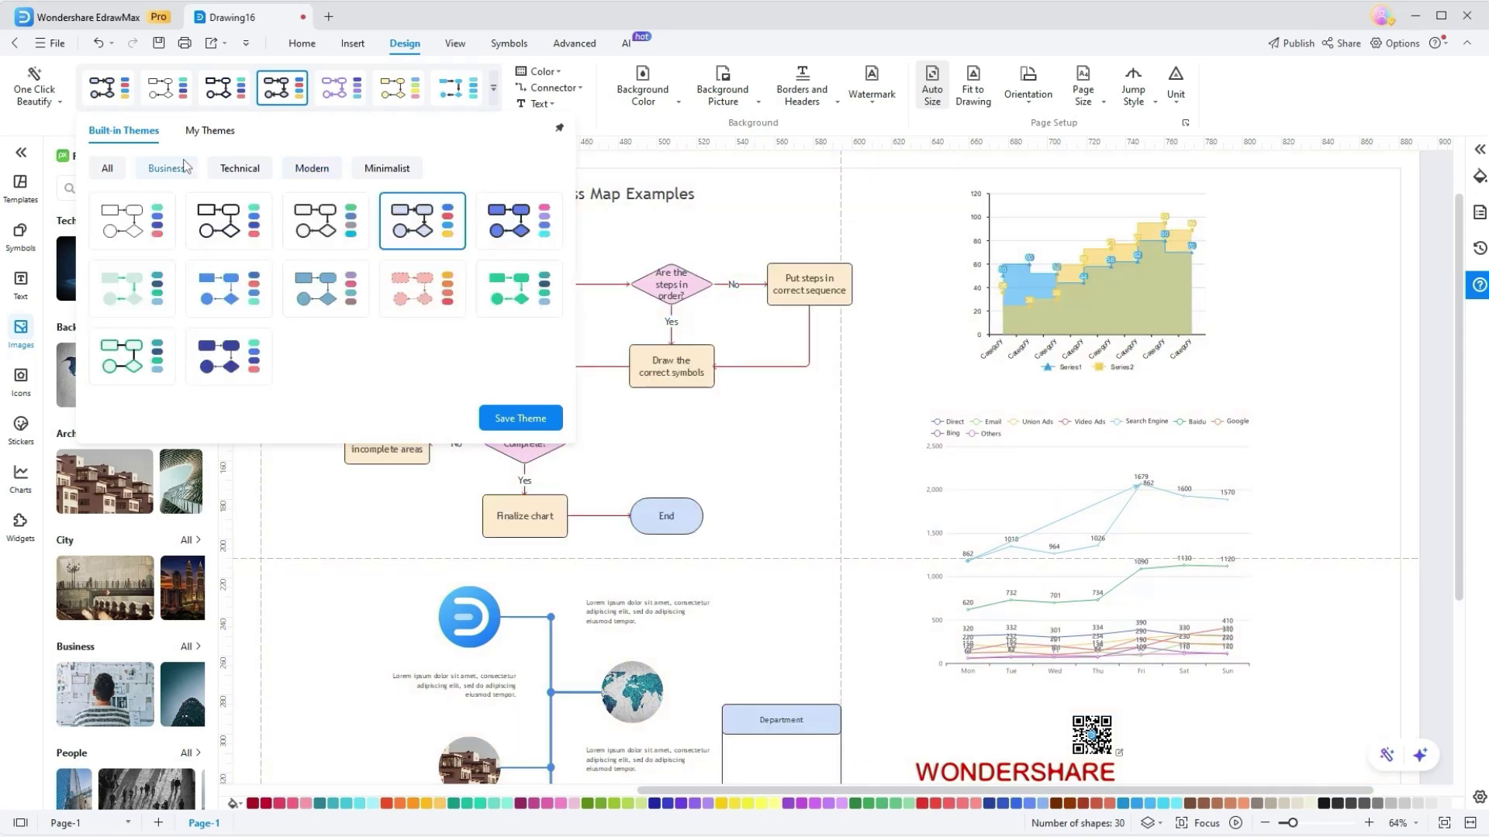
click(239, 168)
click(312, 168)
click(387, 168)
click(394, 87)
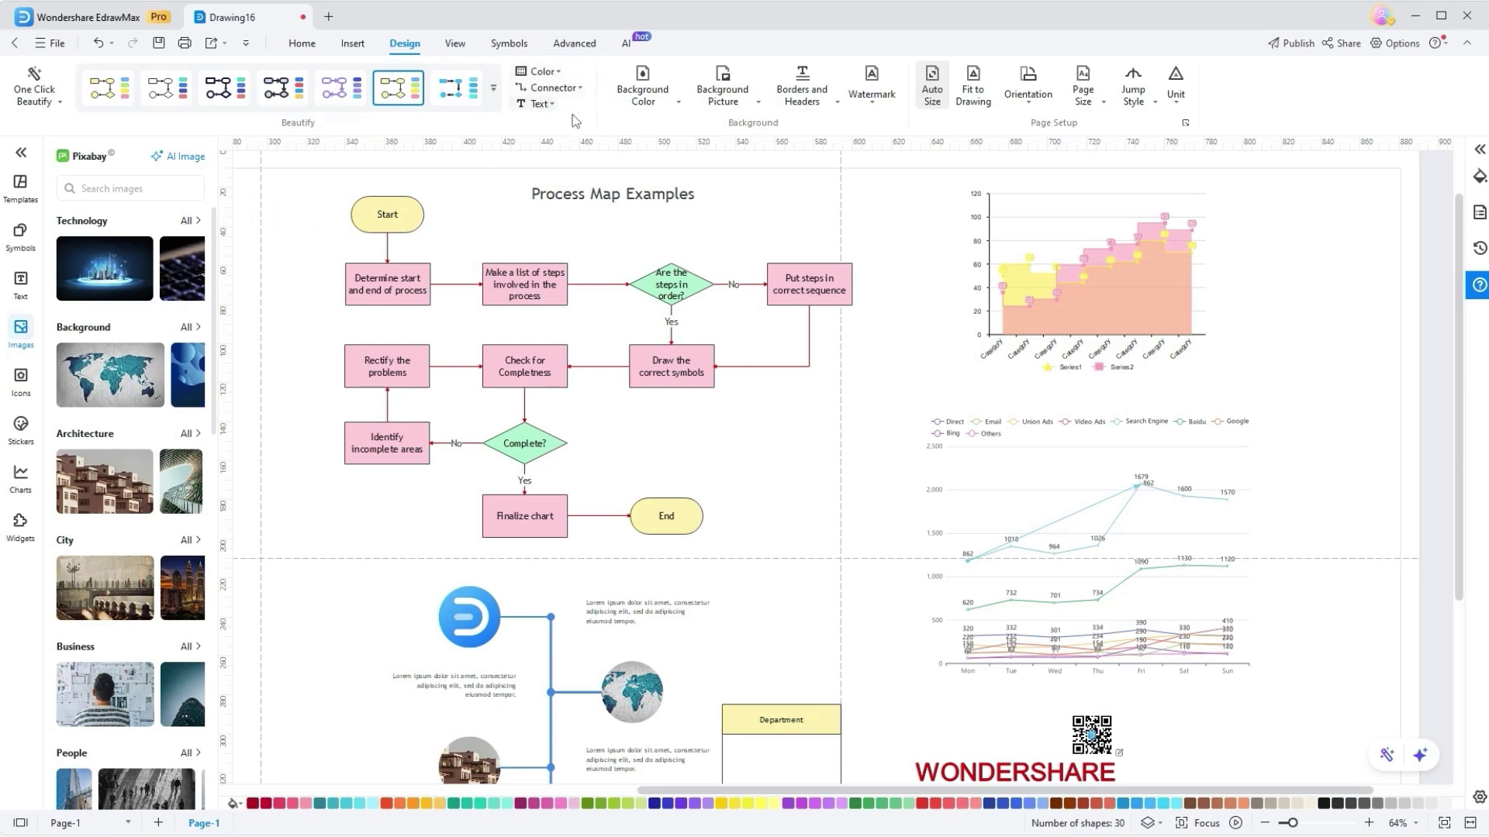
Set a pink floral picture as the page background.
click(642, 87)
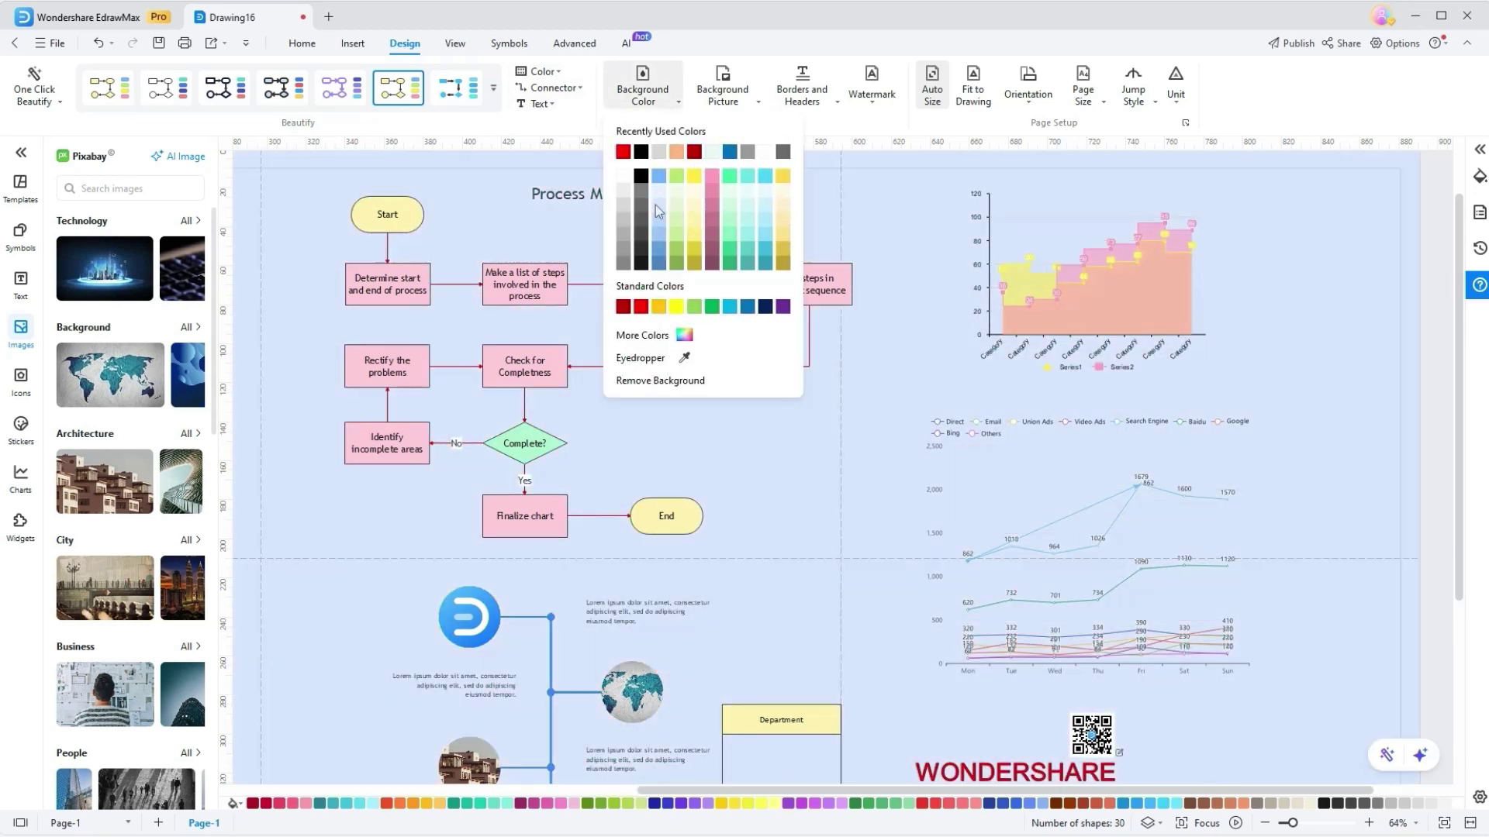
click(735, 97)
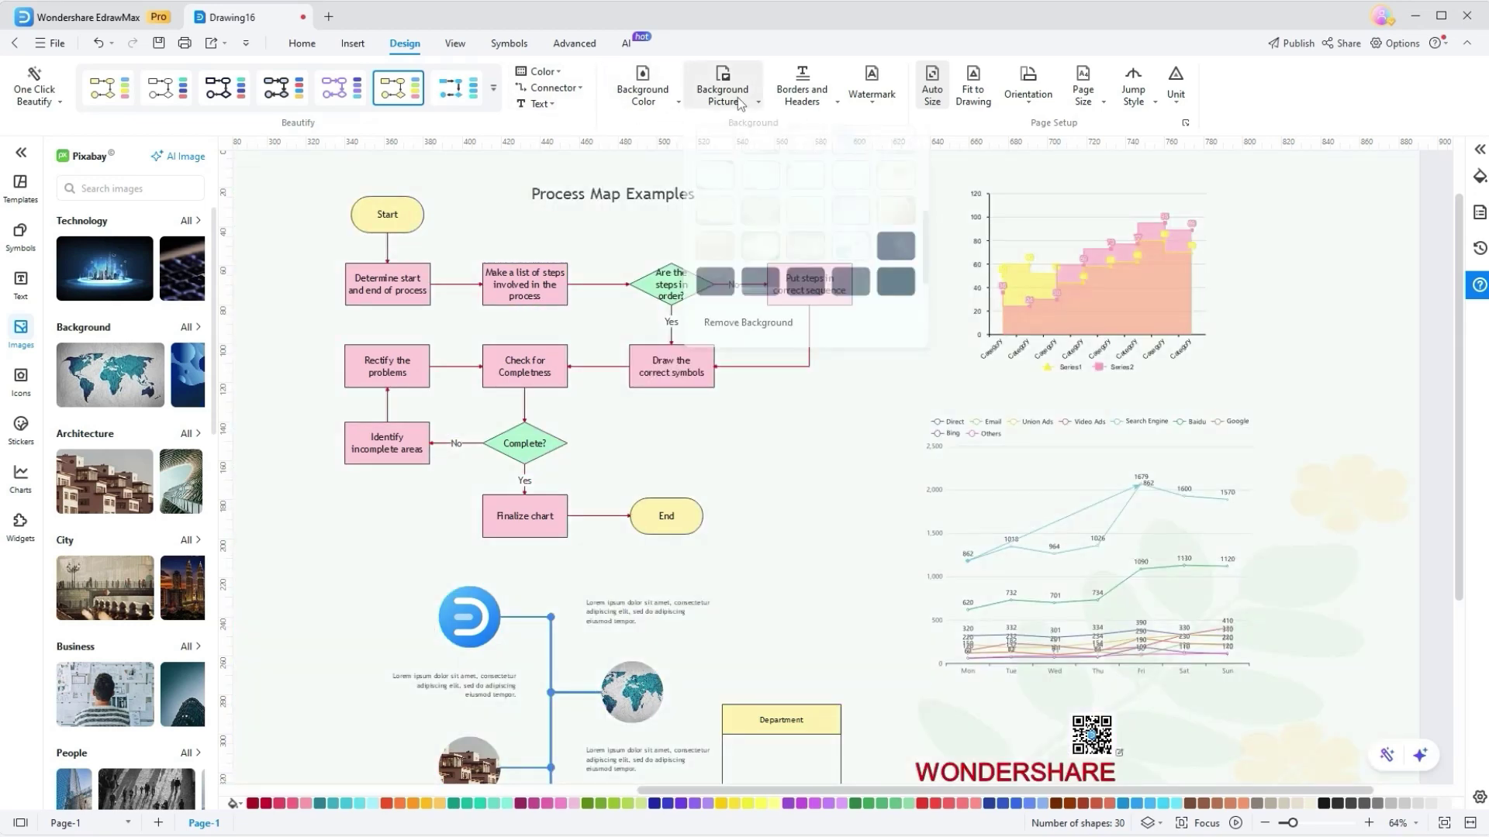
click(741, 105)
click(723, 89)
click(899, 227)
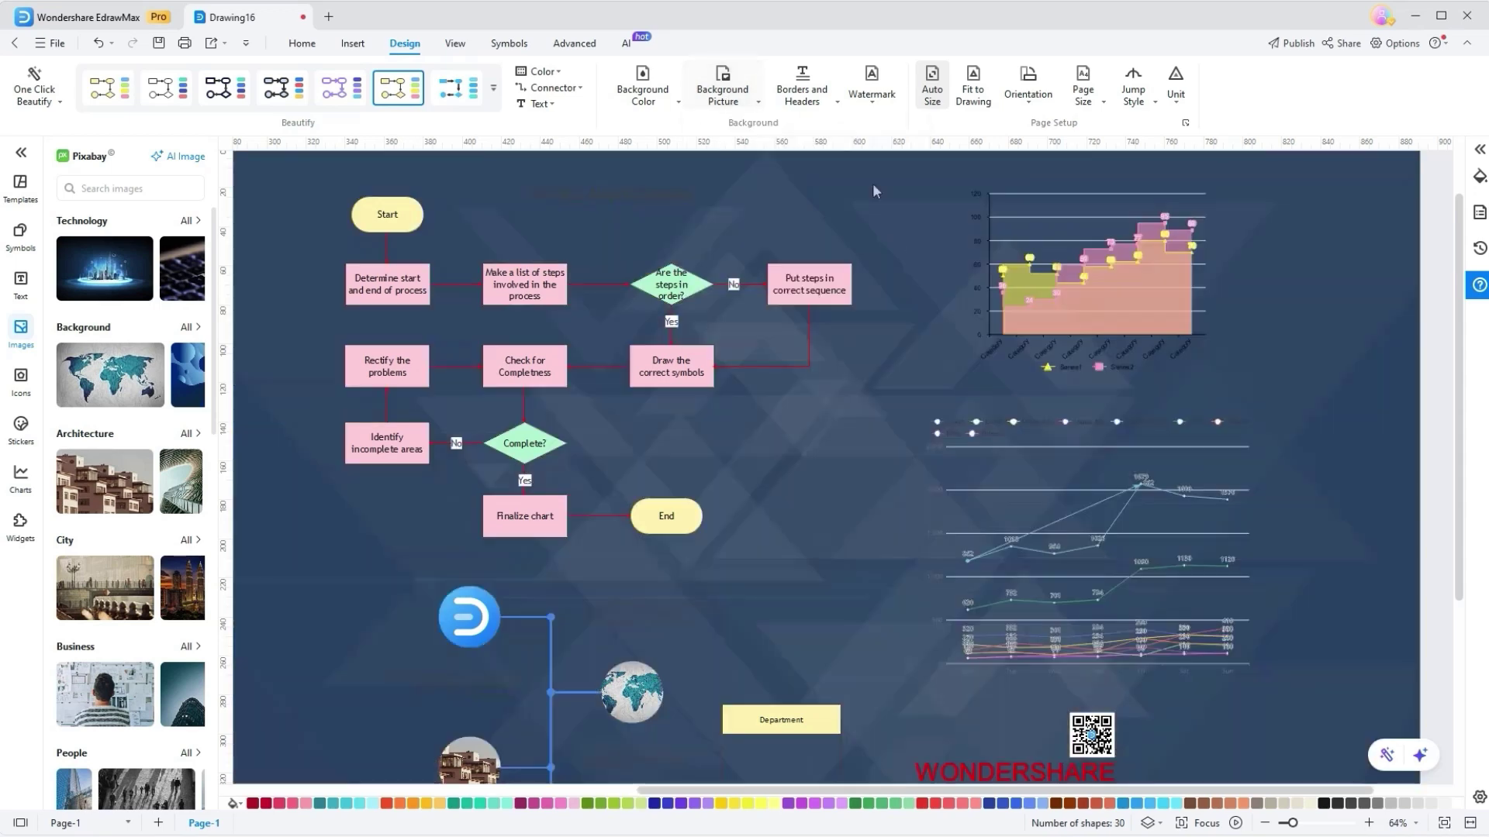
Give the page a dark blue background and a decorative border frame, adding no watermark.
click(802, 87)
click(828, 228)
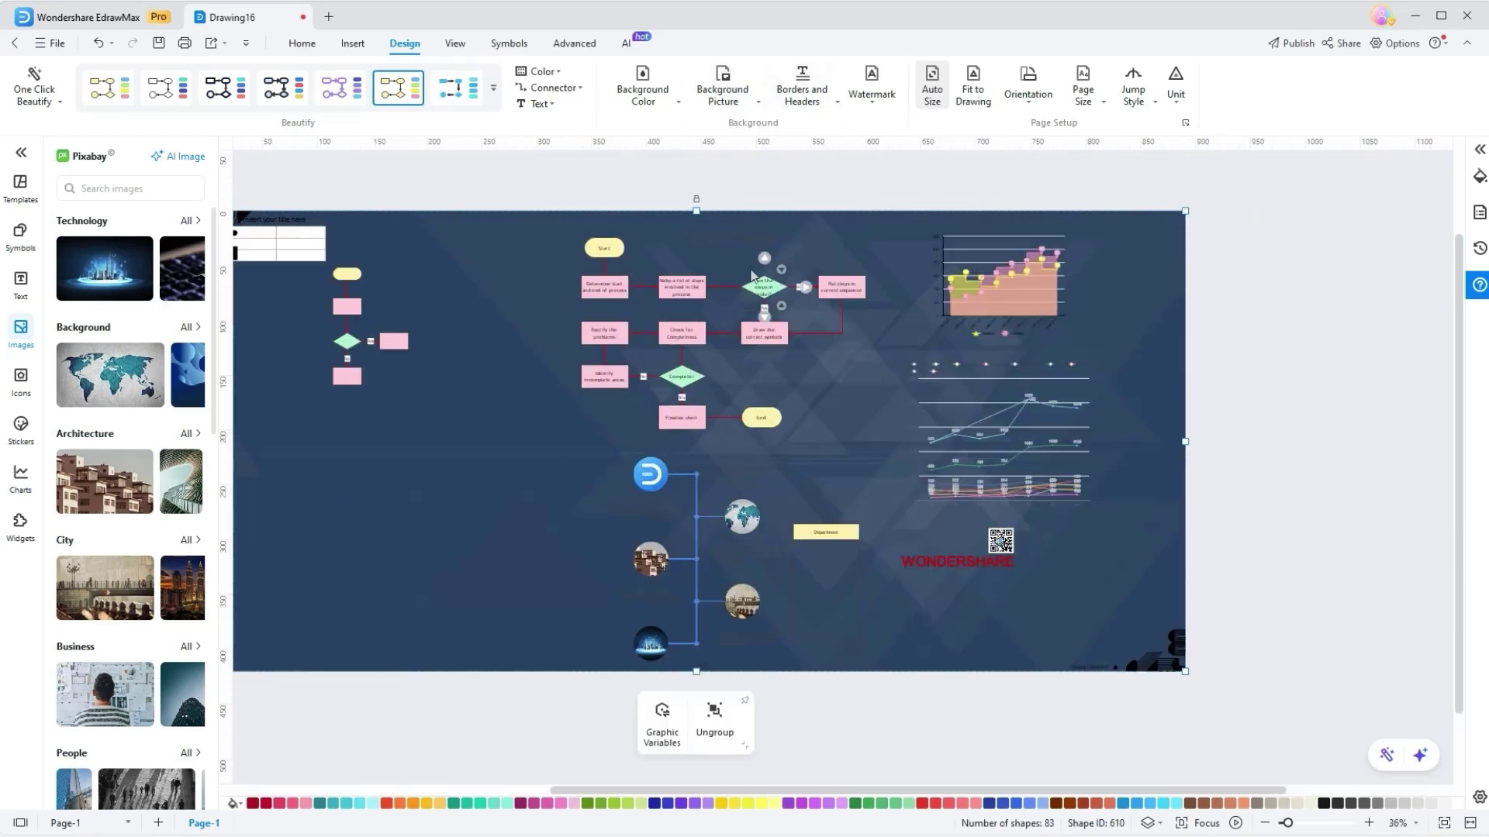
click(802, 87)
click(848, 309)
click(802, 87)
click(797, 326)
click(872, 85)
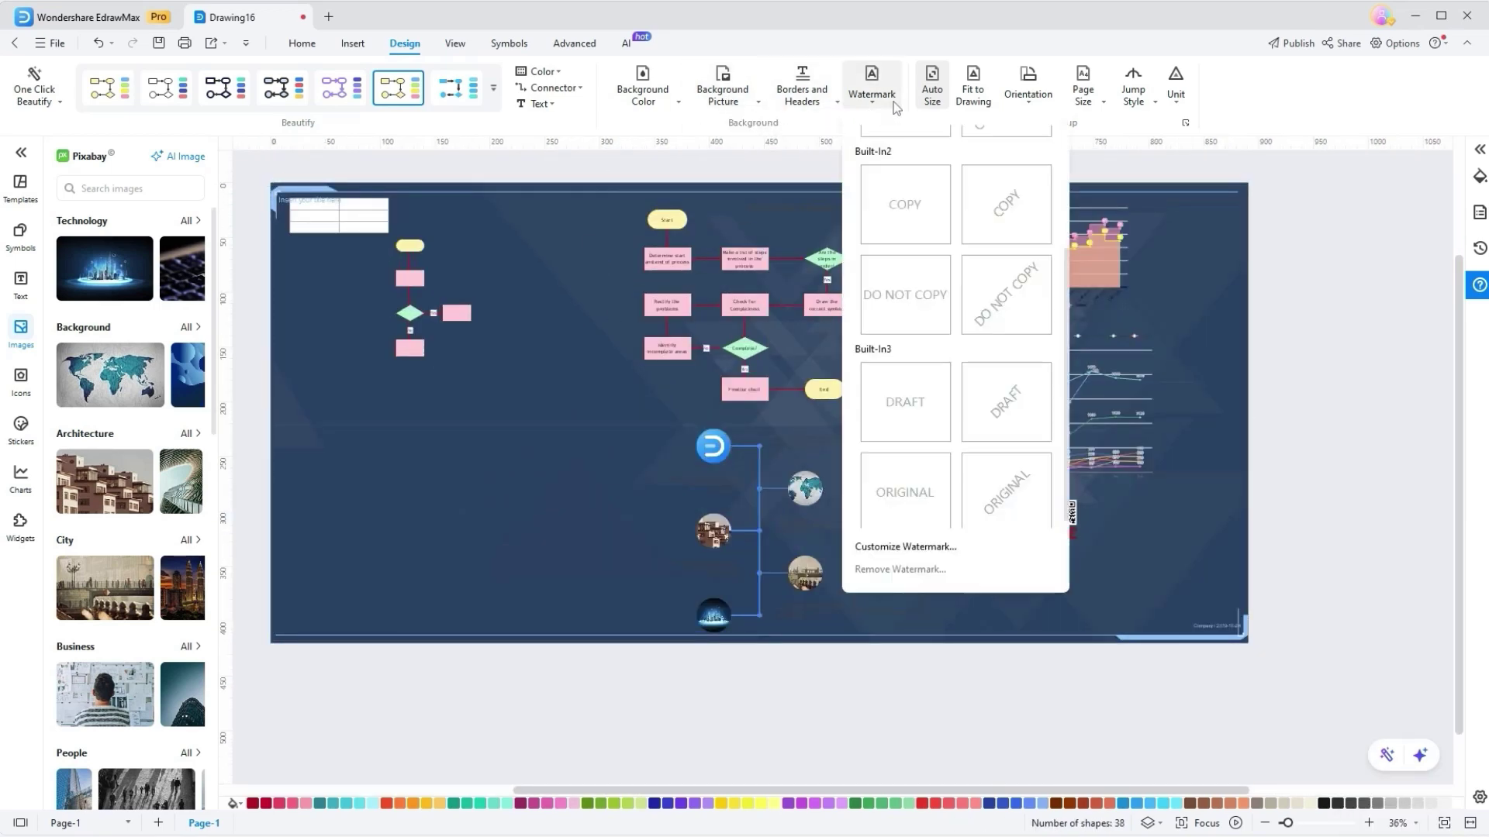
click(920, 546)
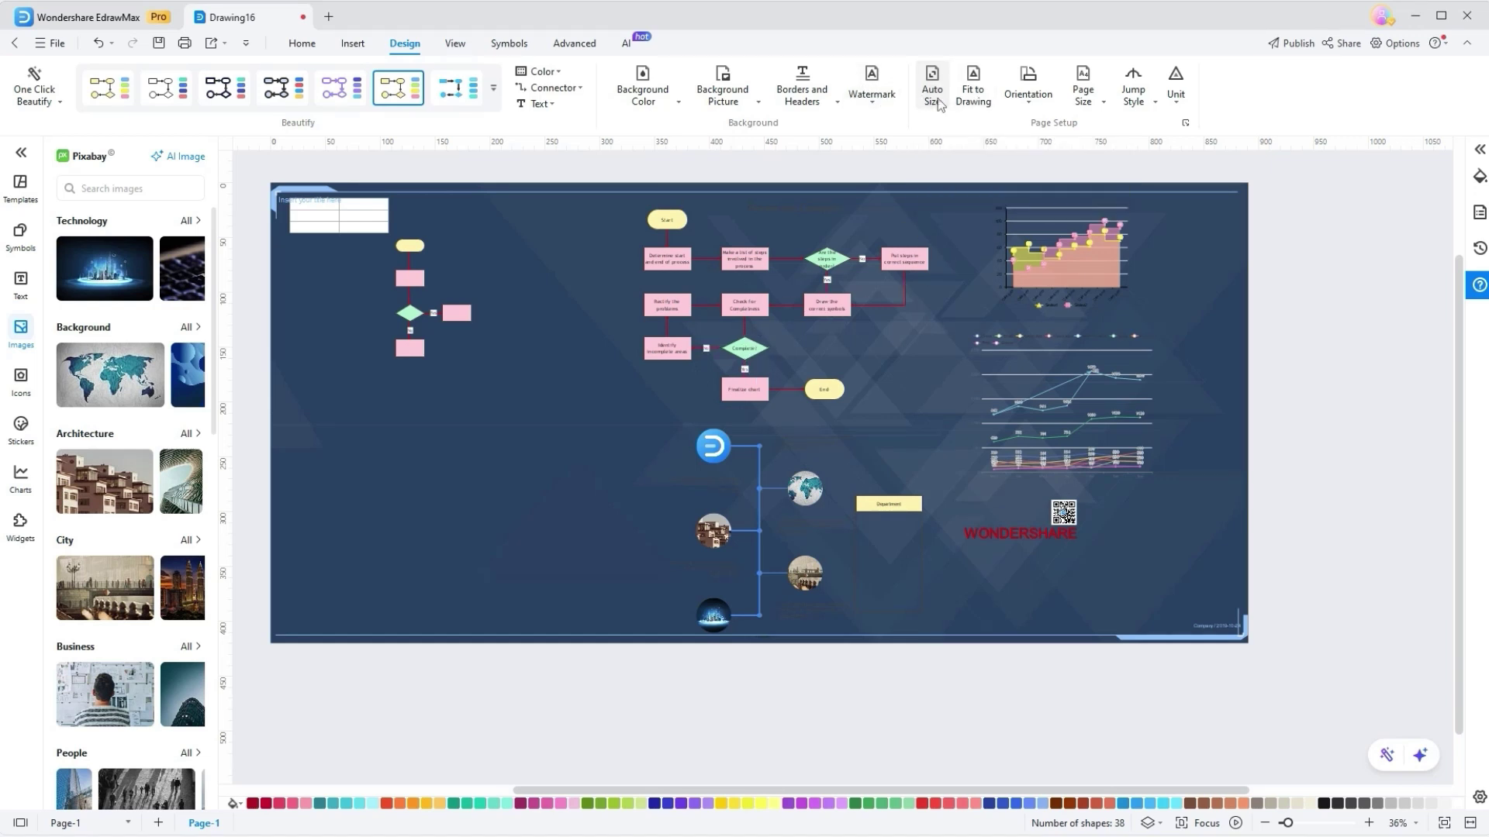
Fit the page to the drawing and keep it landscape after trying portrait.
click(976, 91)
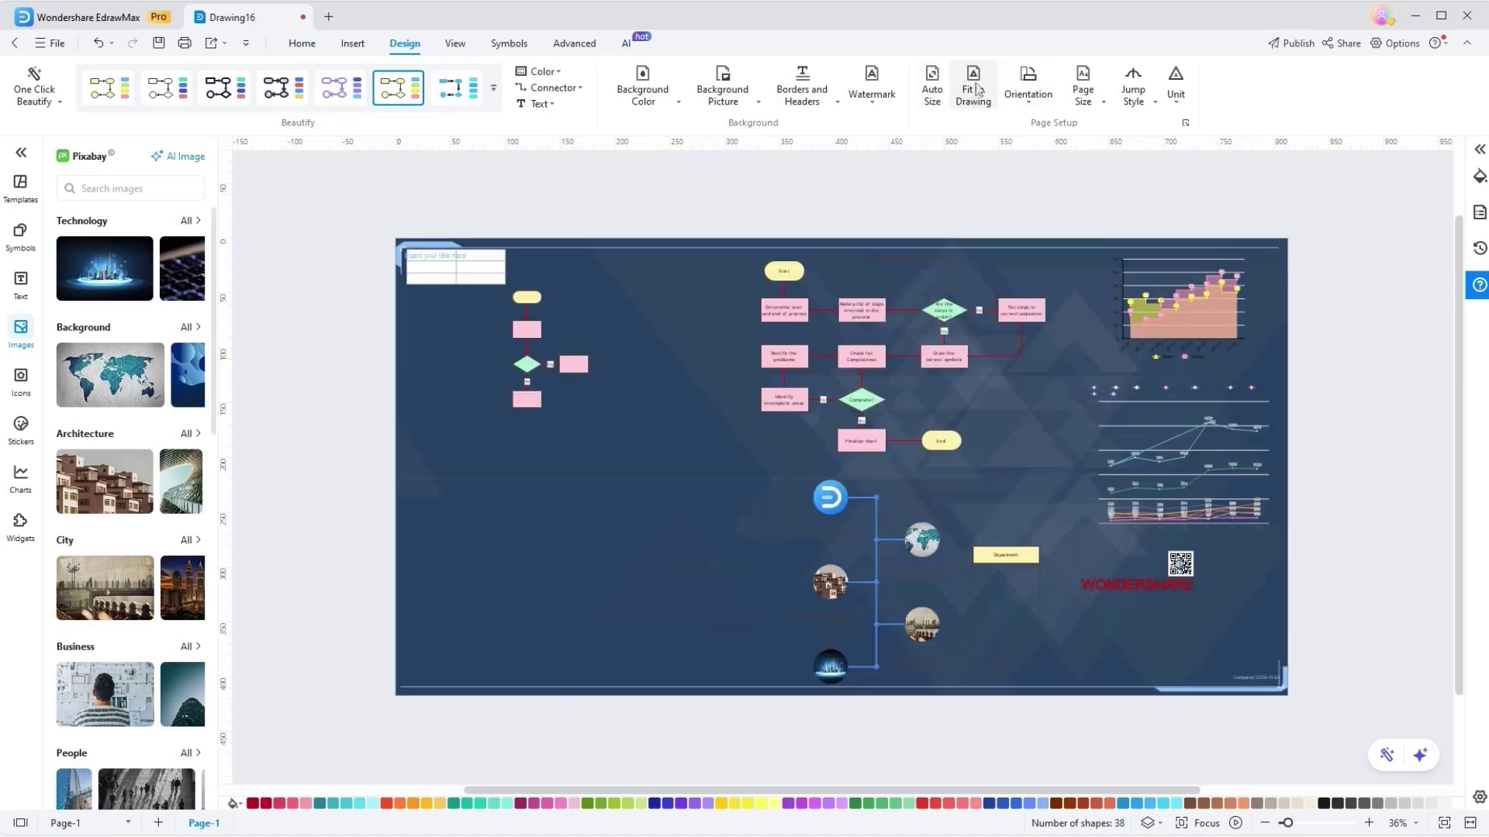
click(1028, 85)
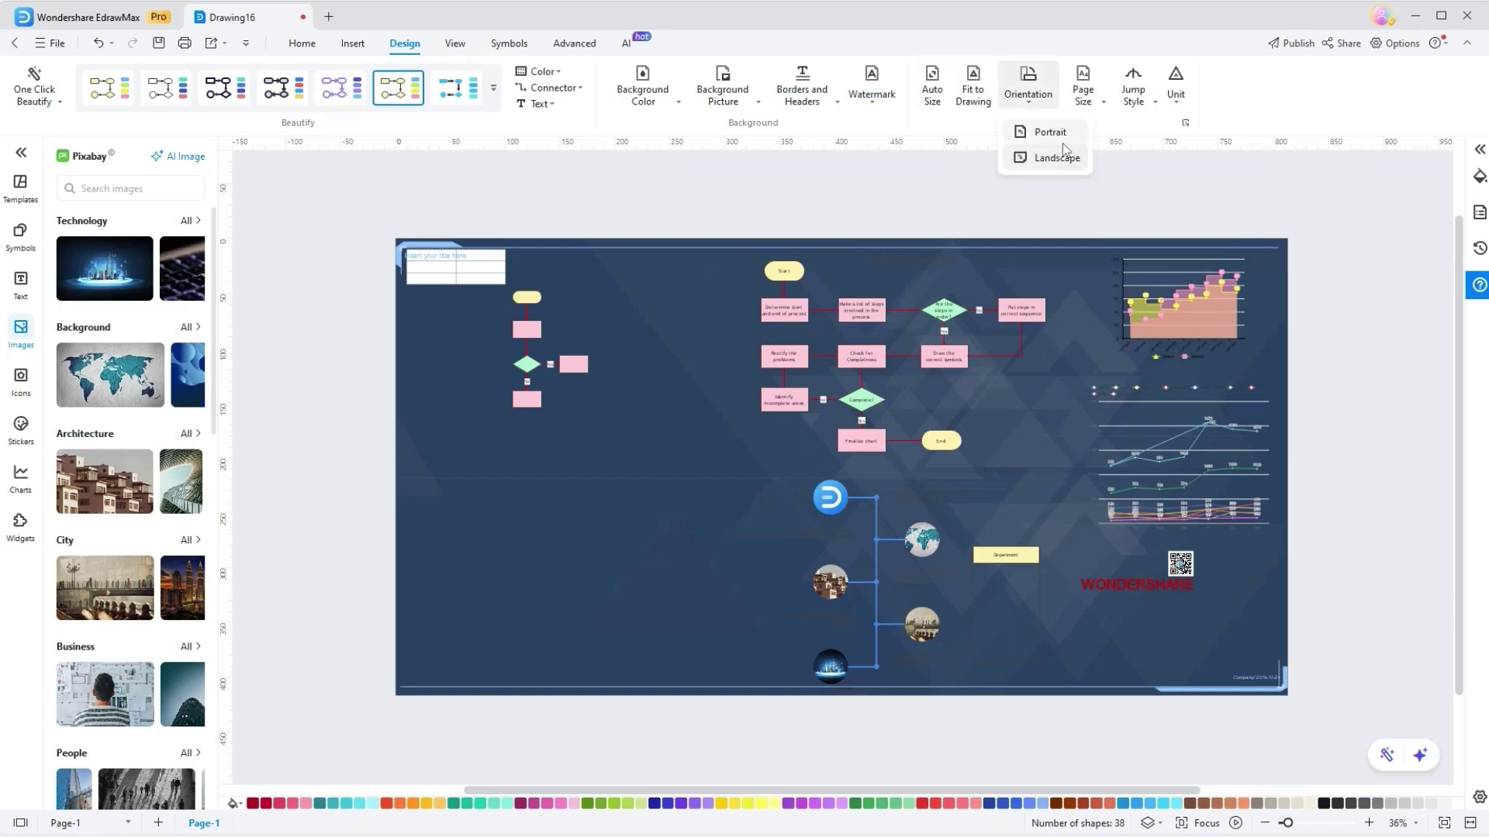
click(1049, 132)
click(1027, 85)
click(1054, 159)
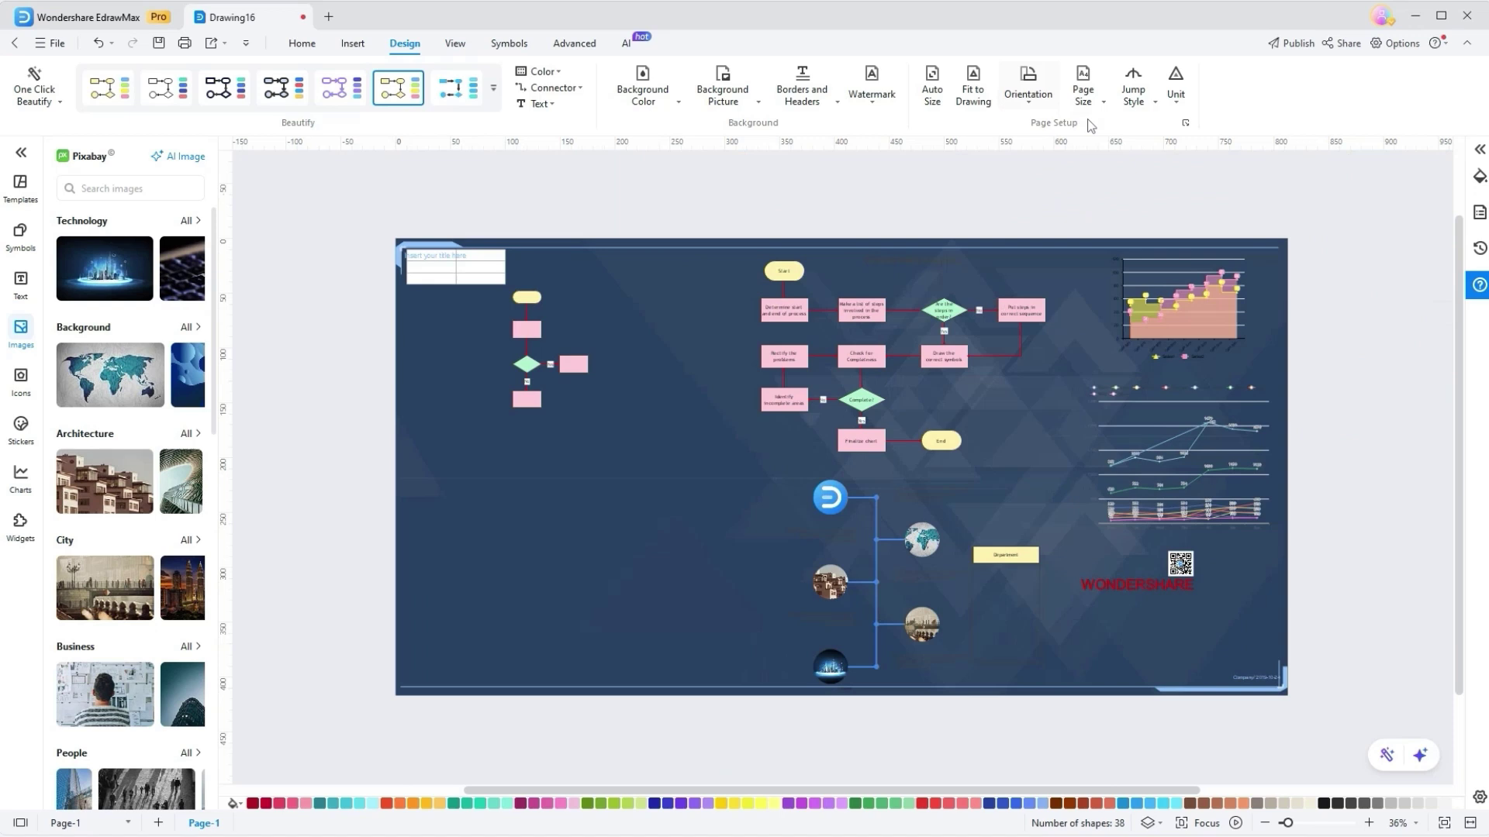
Try a smaller page size and undo it, then view the line jump and unit options.
click(1084, 87)
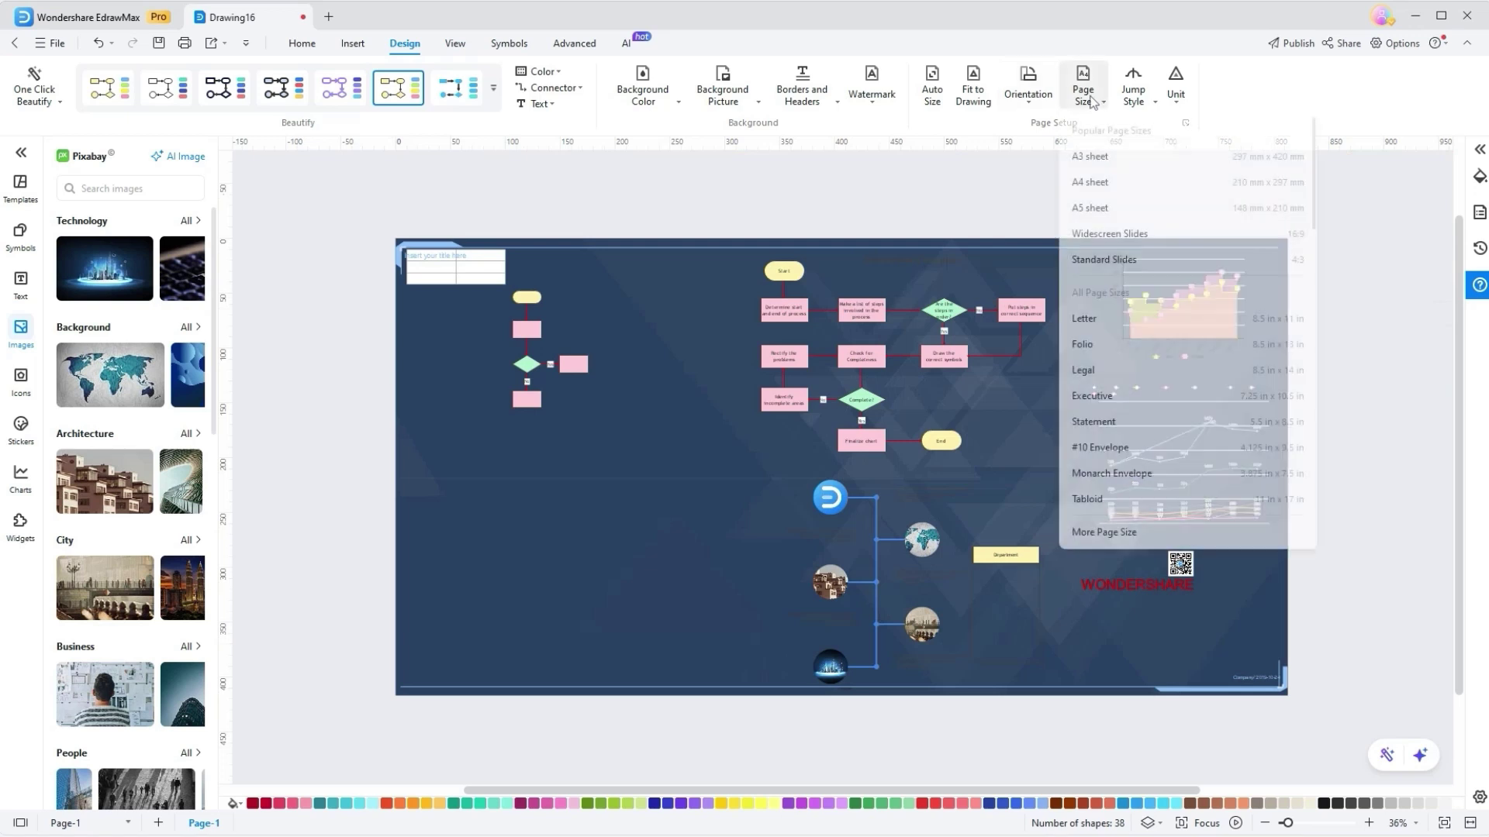
click(1103, 202)
key(ctrl+z)
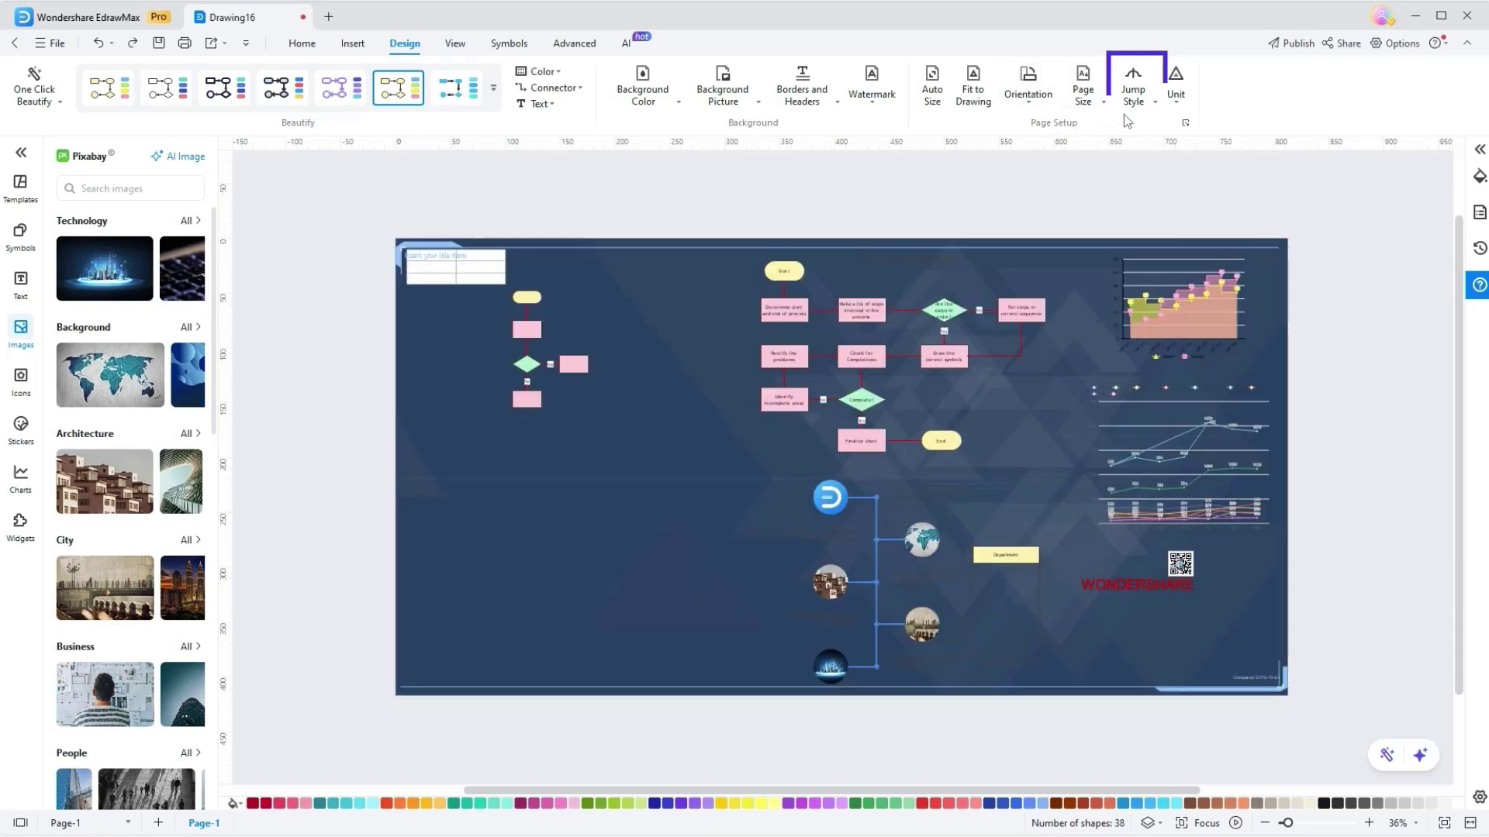
click(1133, 109)
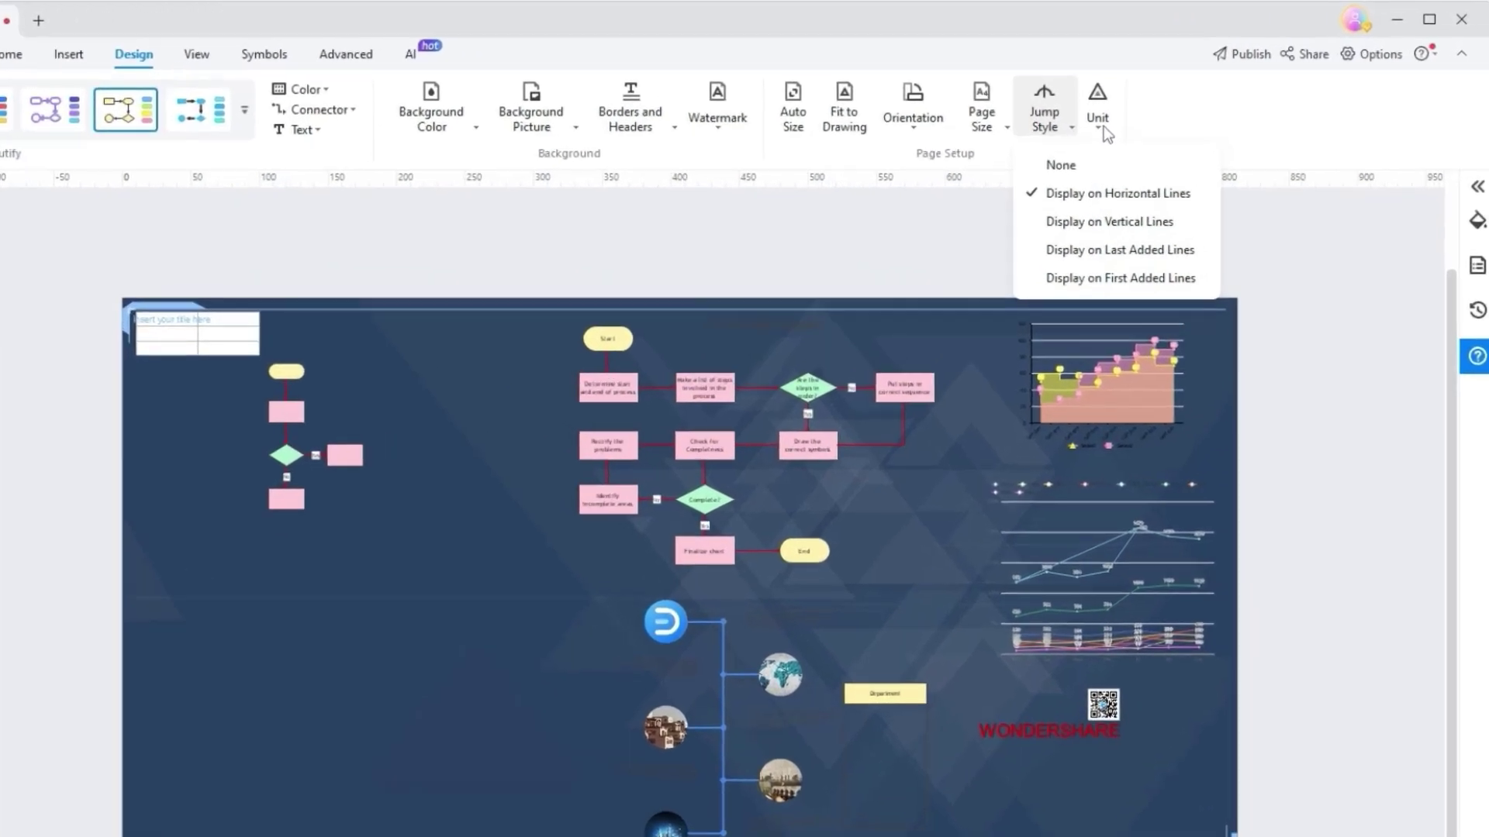
click(1176, 86)
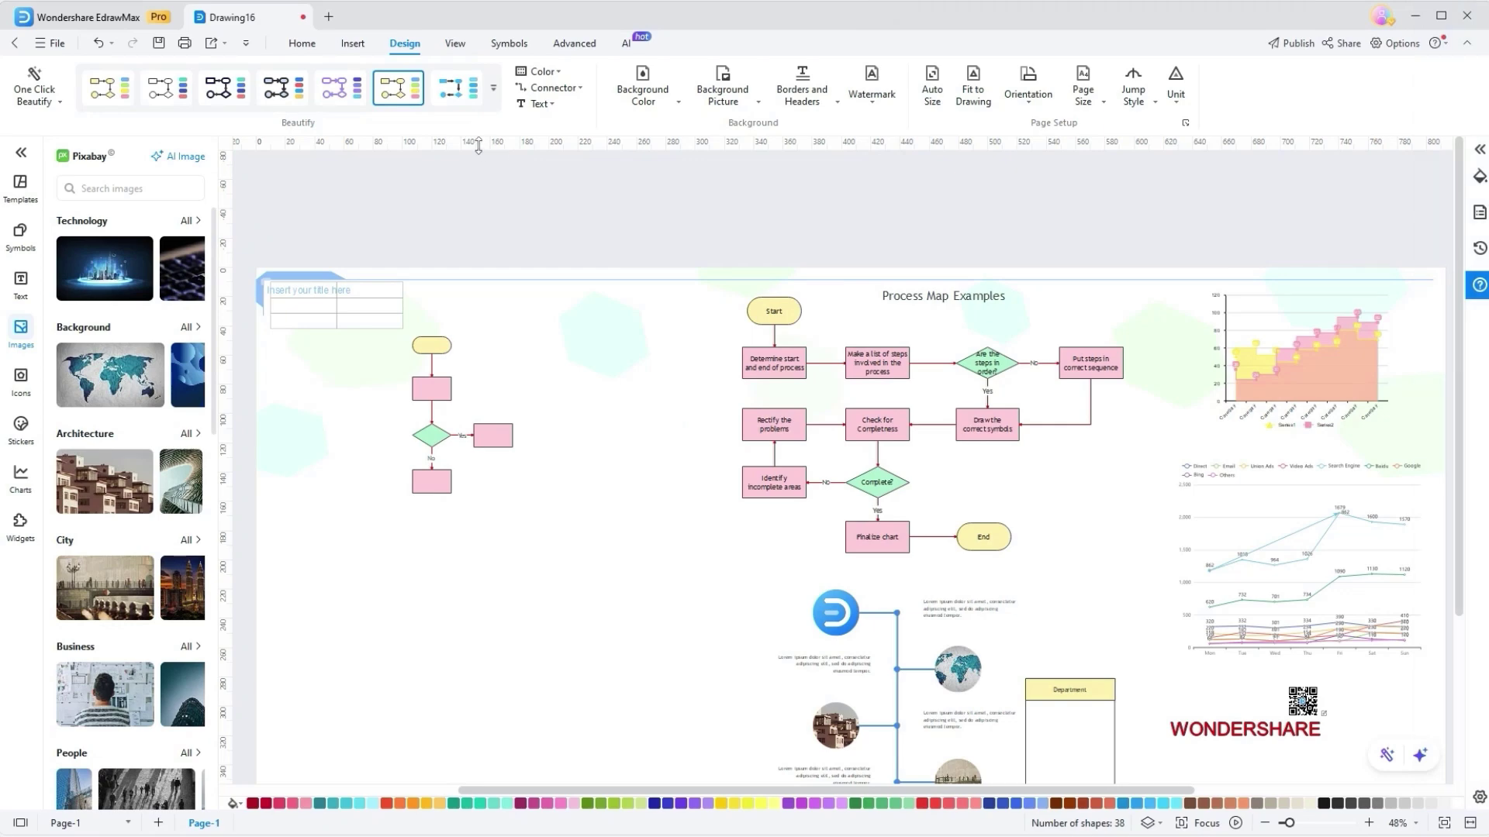
Toggle the background-only view and the rulers off and back on.
click(453, 44)
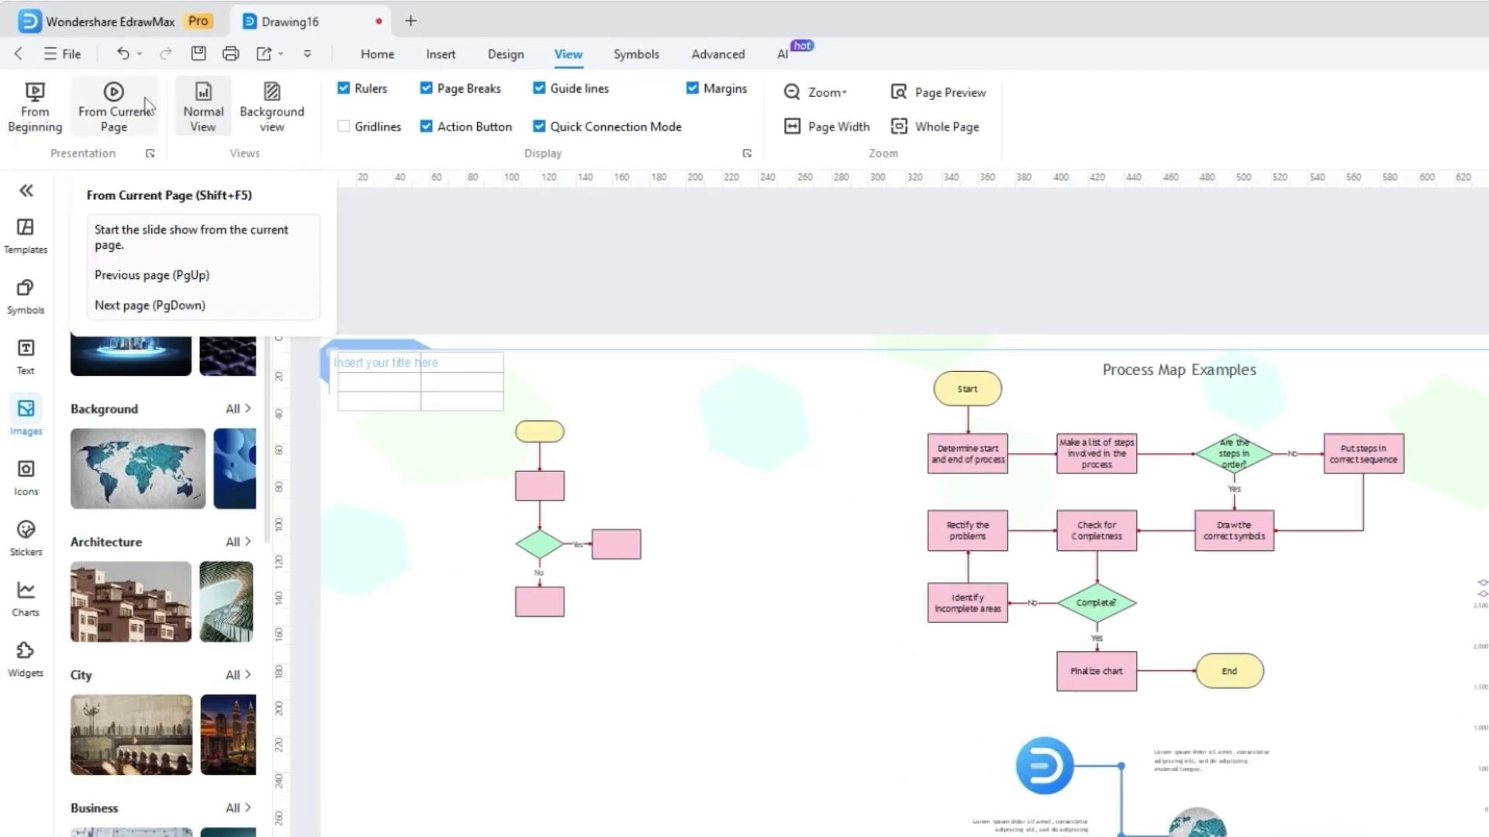
click(270, 116)
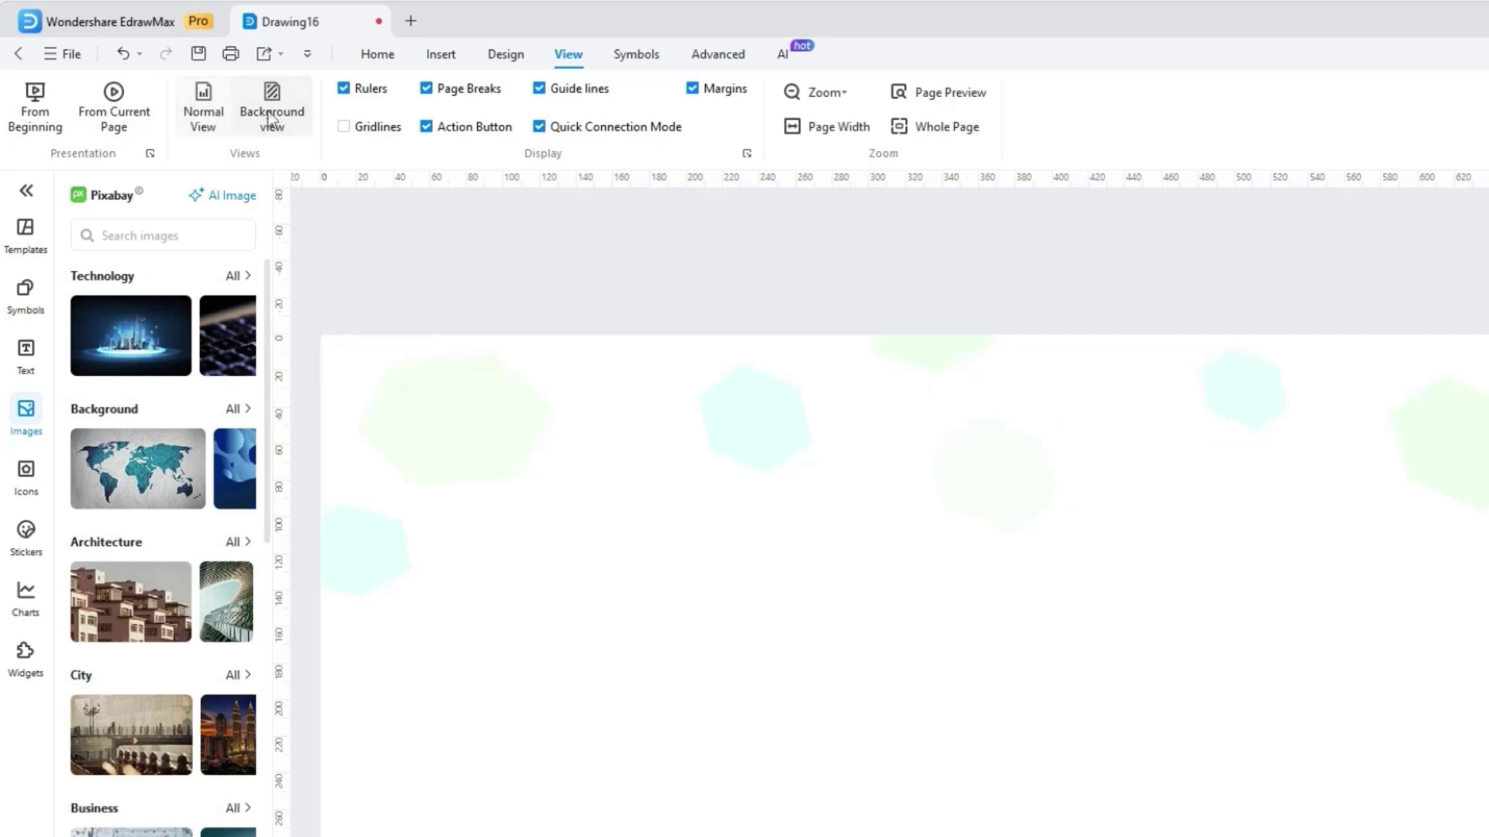
click(270, 119)
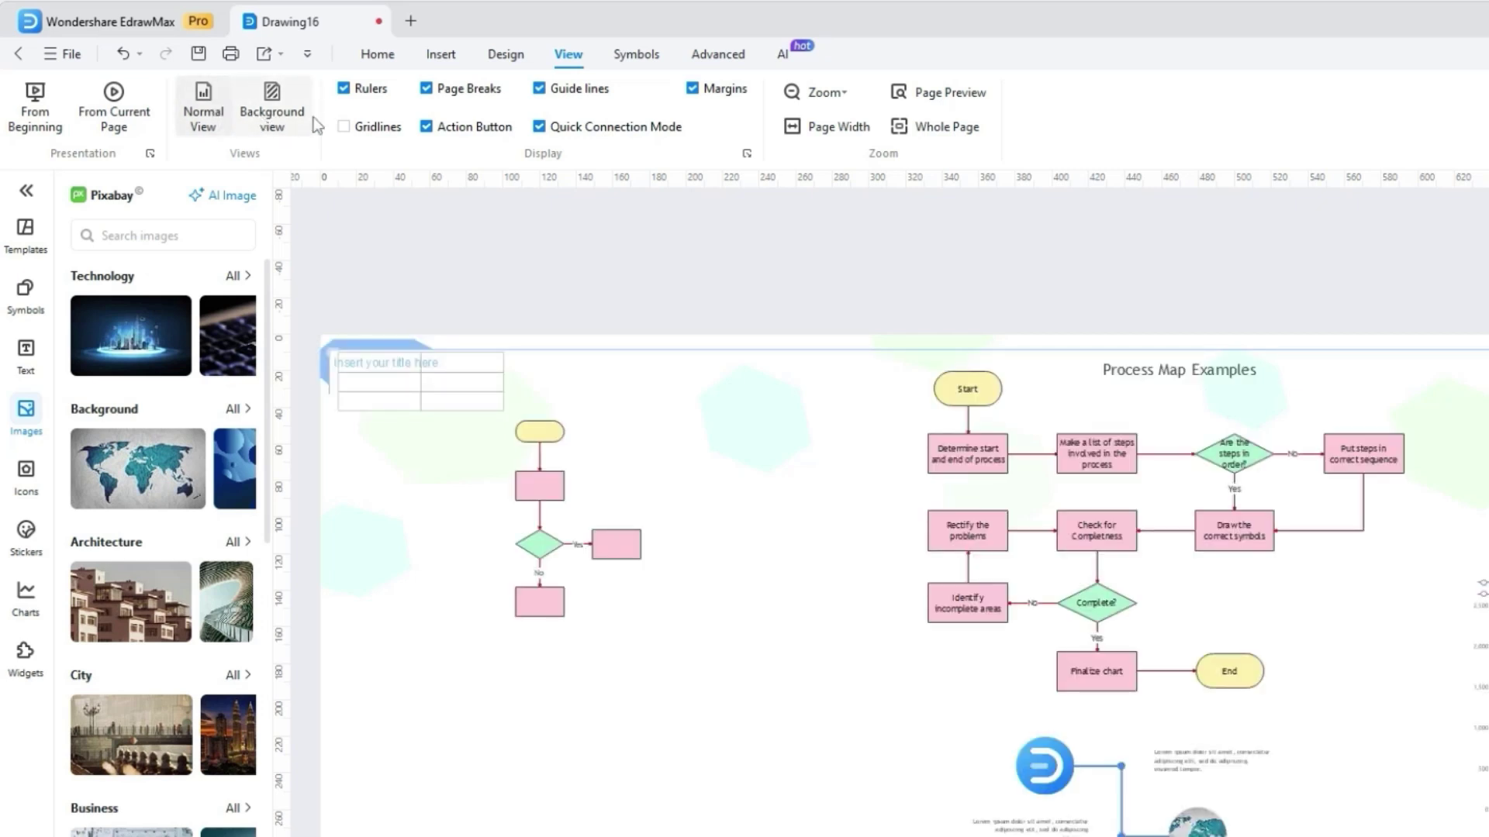
click(344, 88)
click(344, 89)
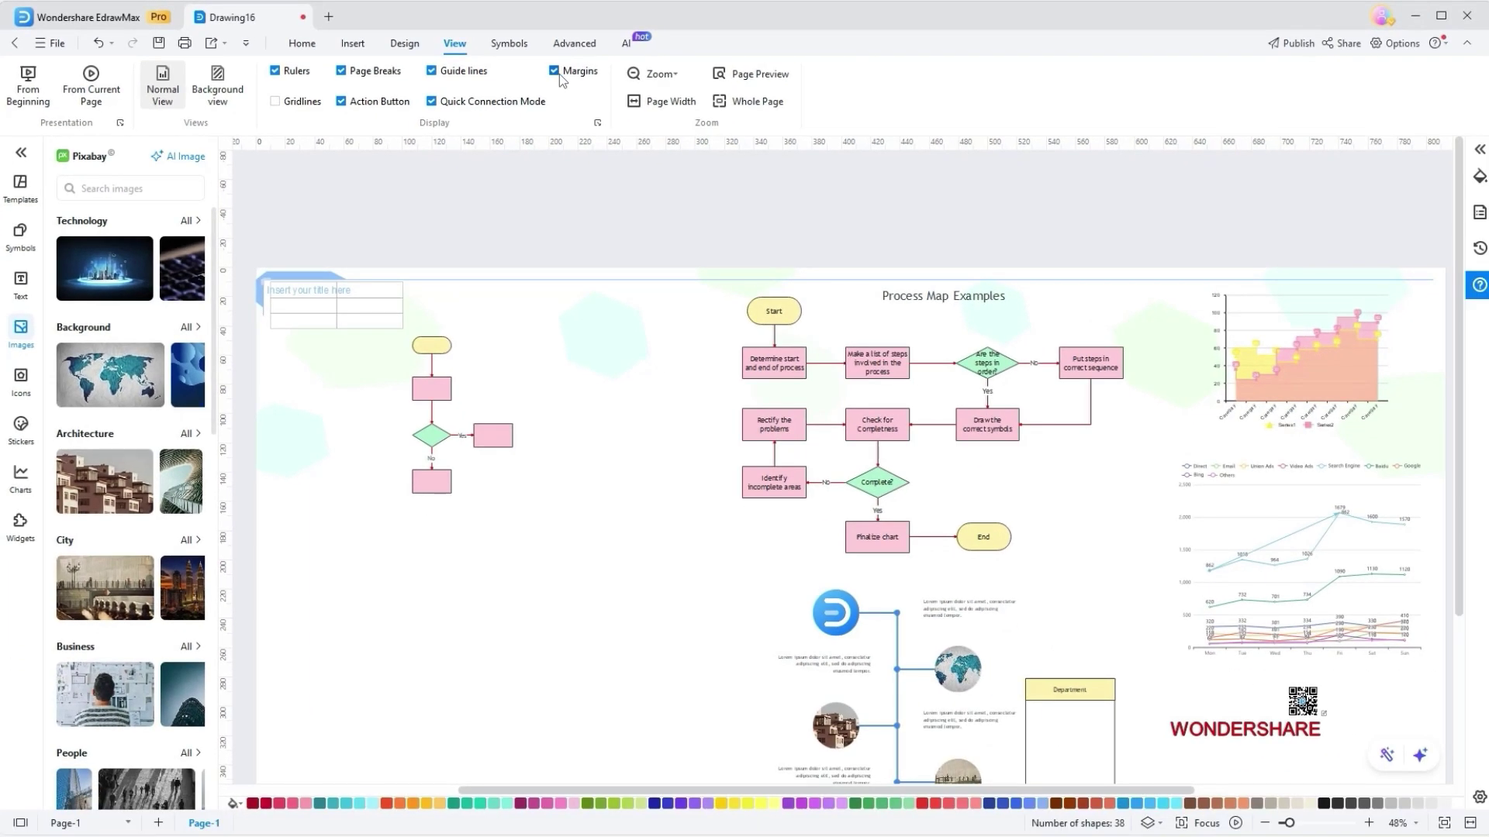
Zoom to 200%, then 100%, then fit page width and finally the whole page.
click(657, 74)
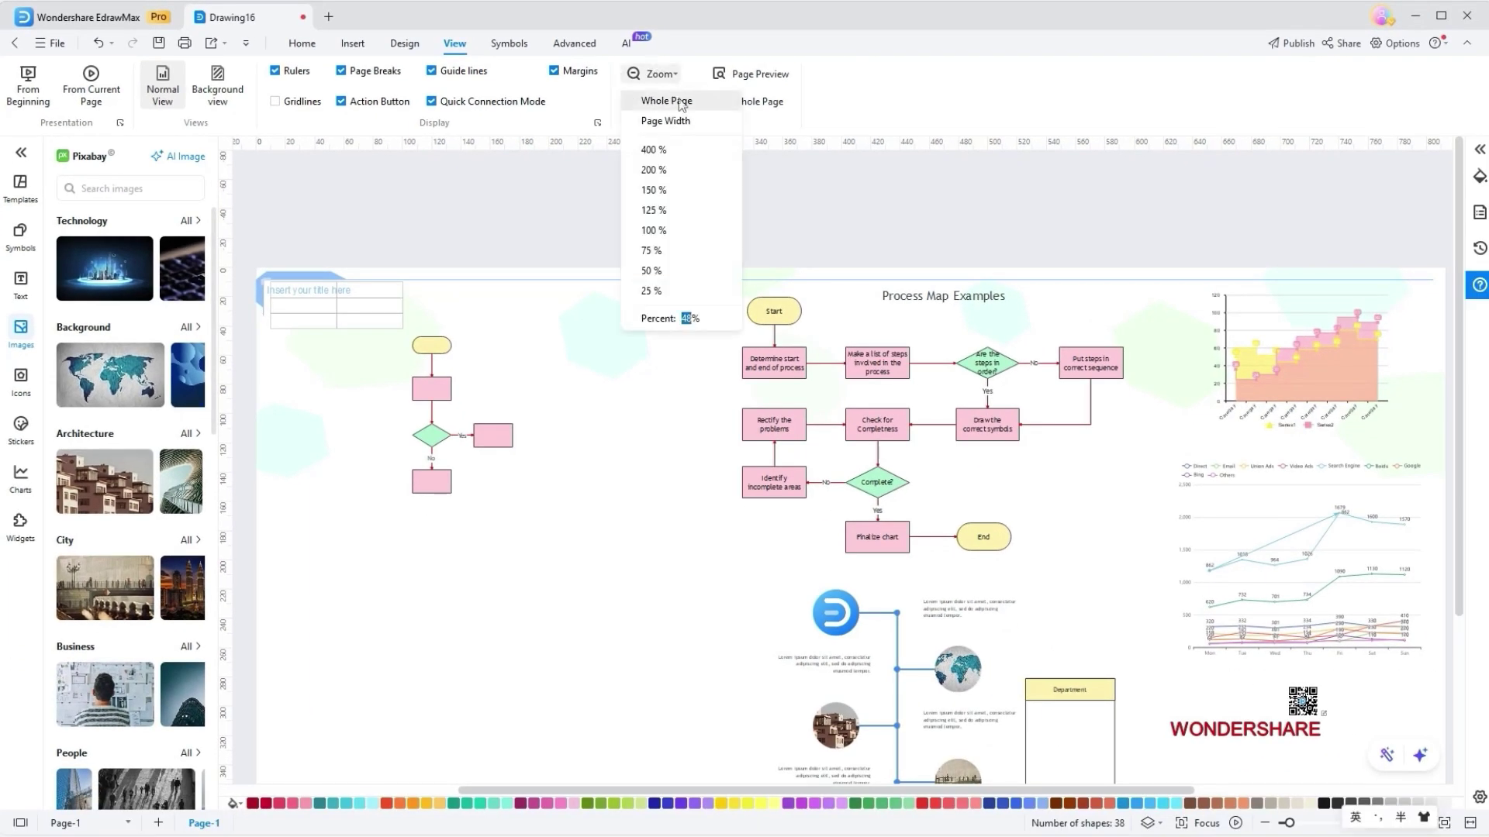
click(660, 168)
click(660, 75)
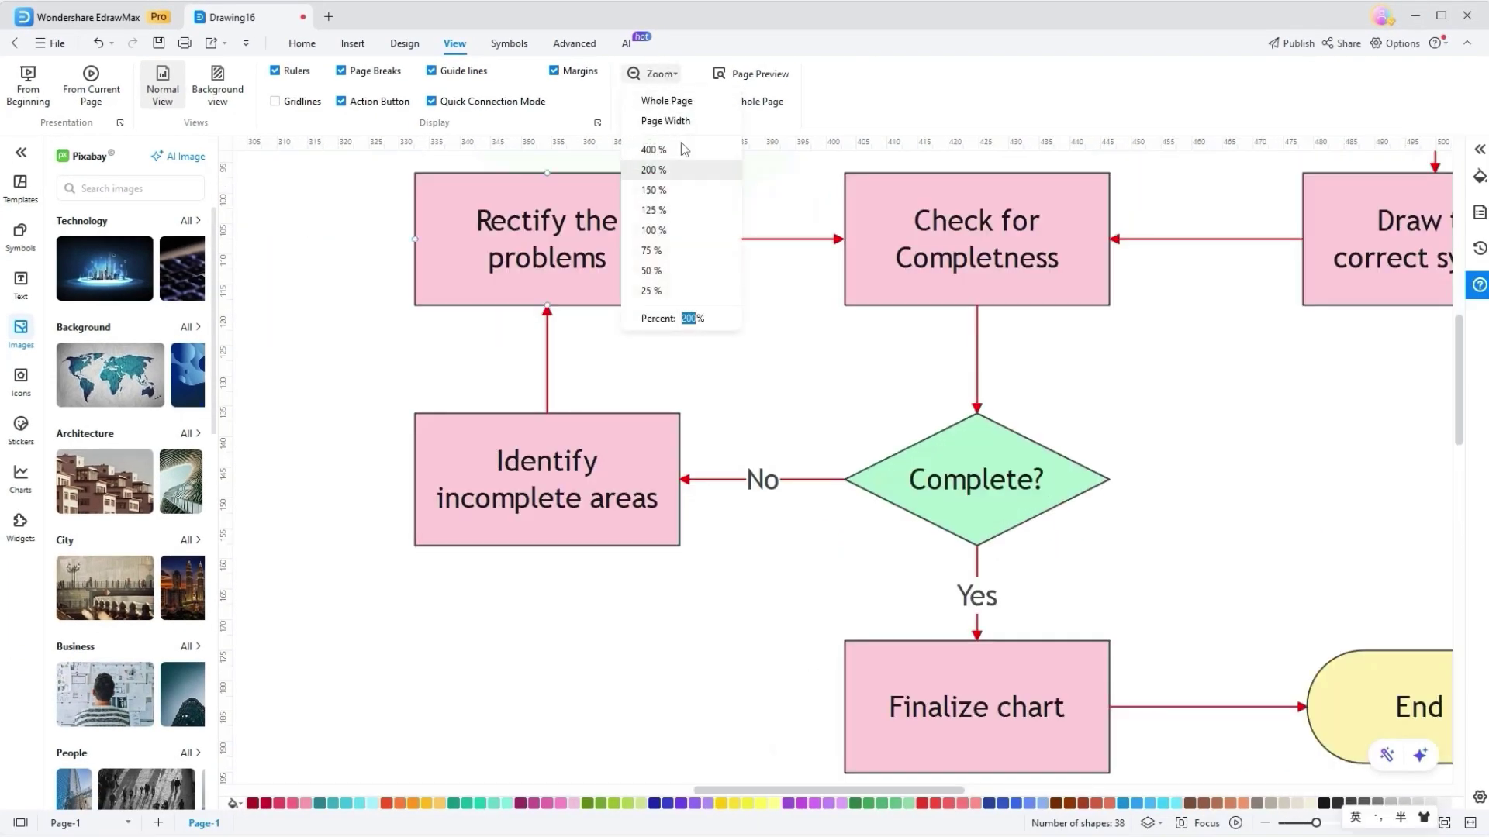
click(673, 183)
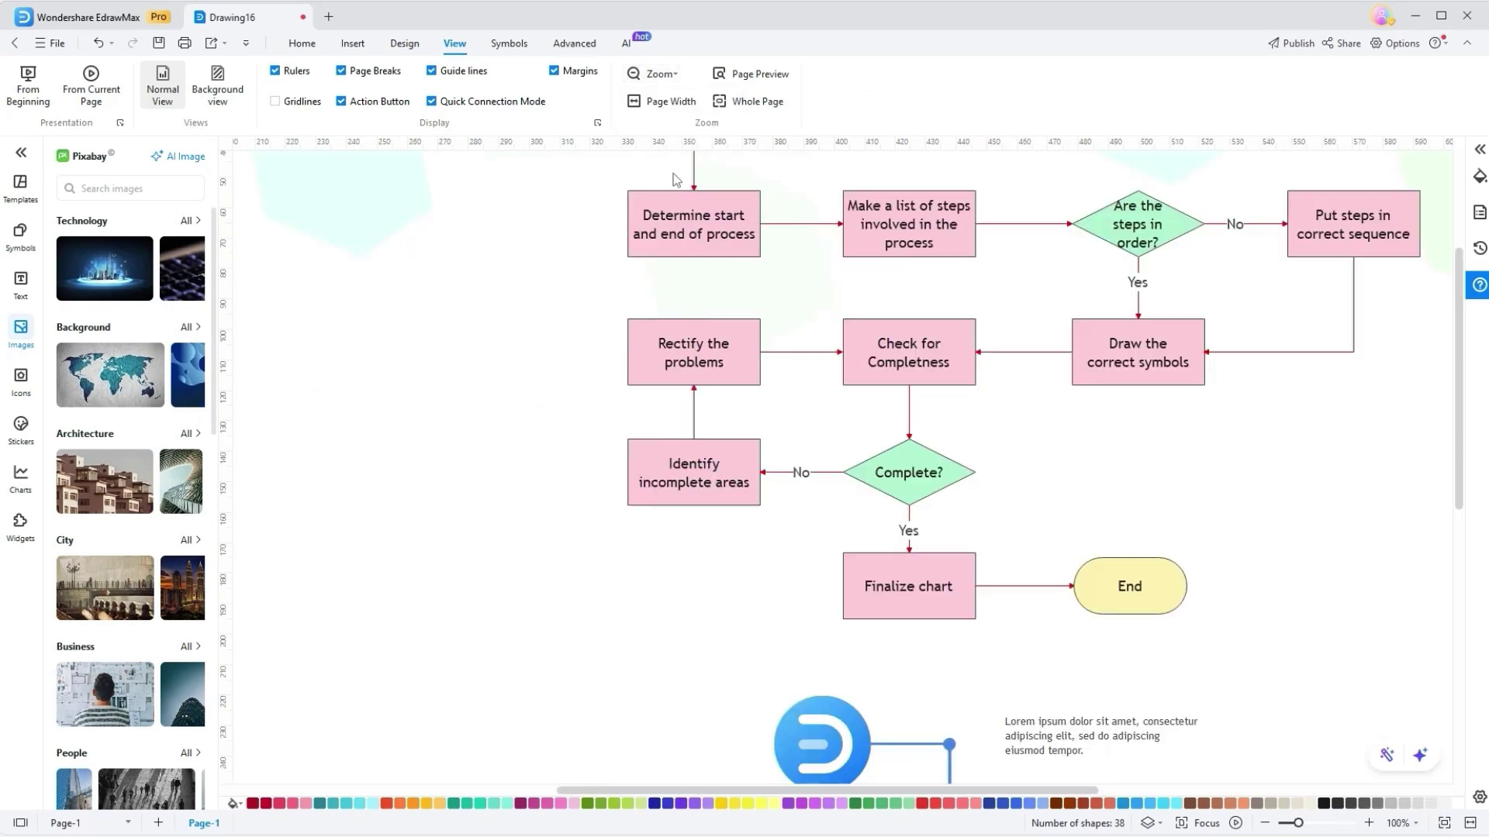
click(664, 107)
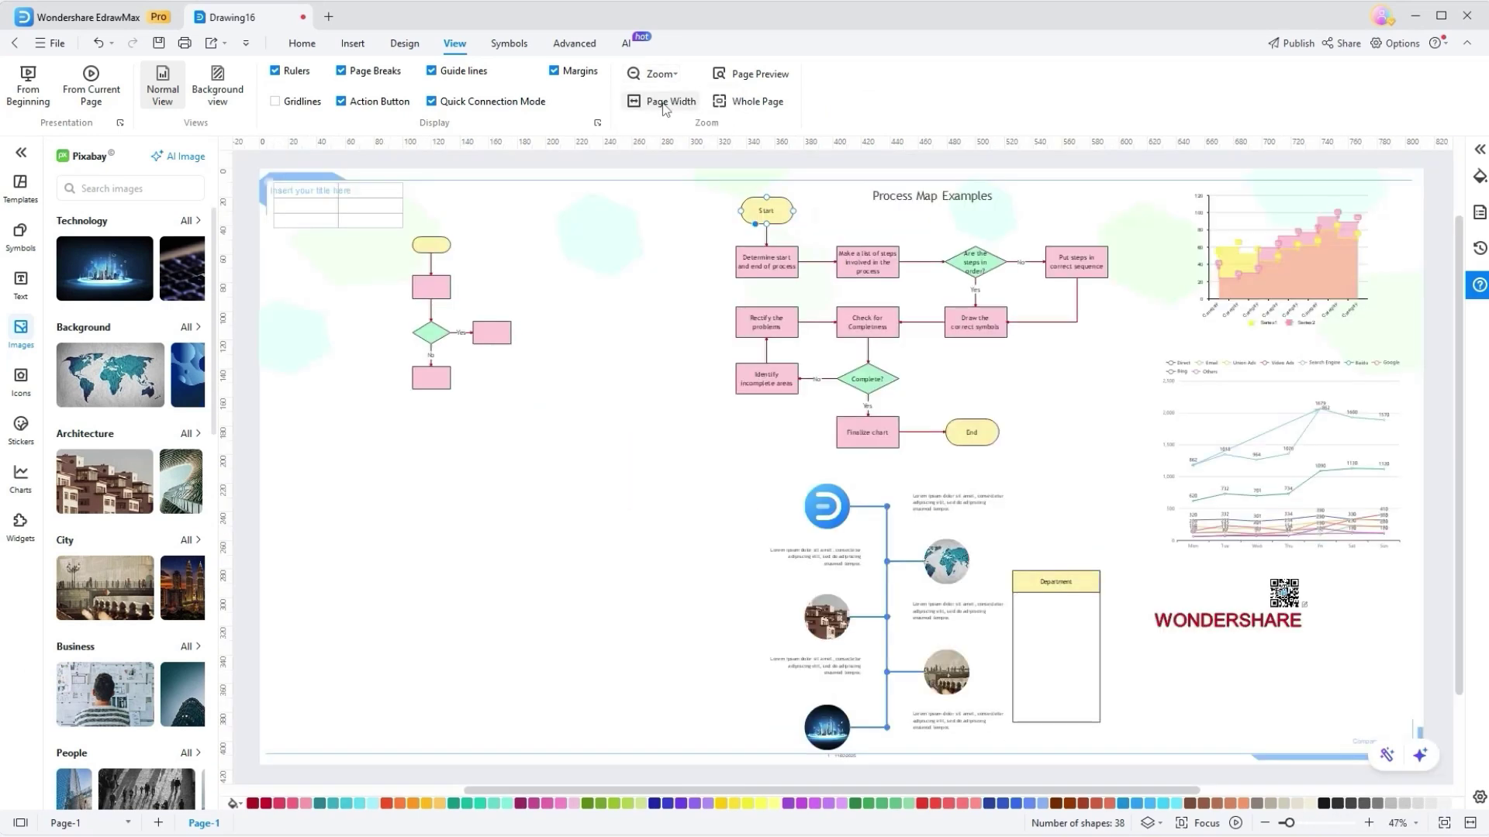
click(738, 107)
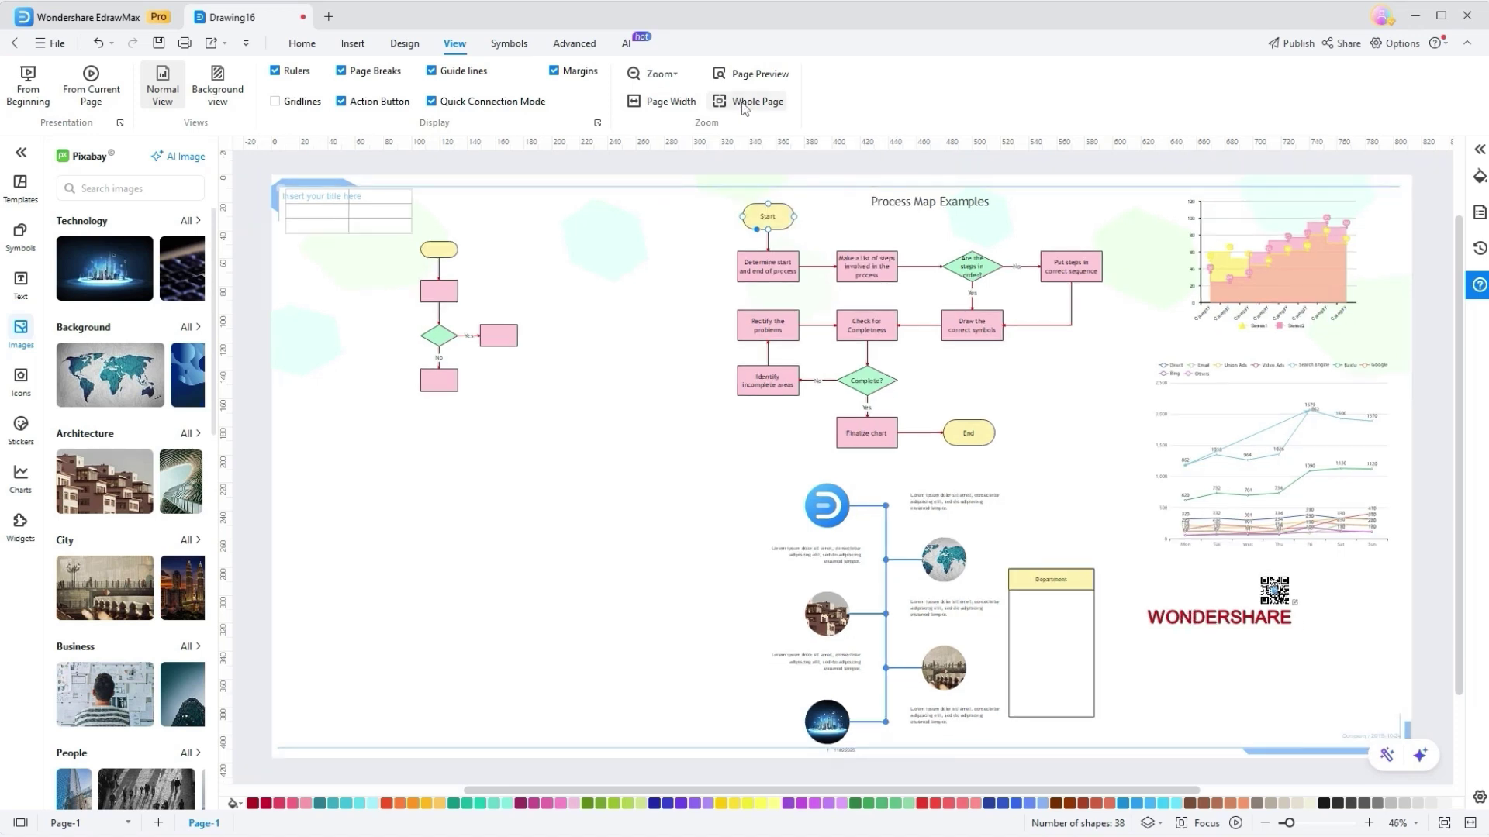
click(517, 264)
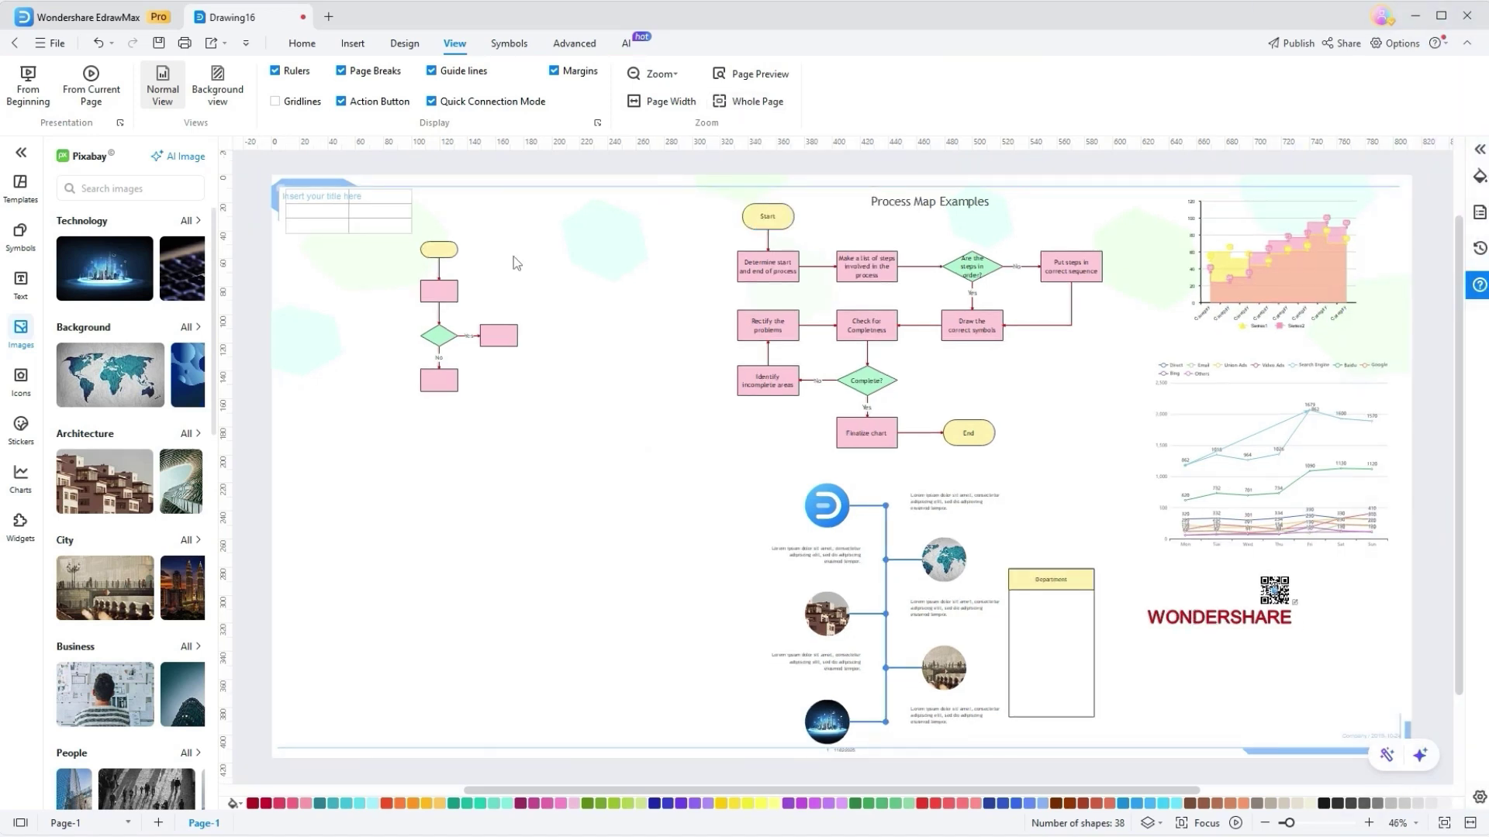
Create a new personal symbol library and place the stick figure on the canvas.
click(514, 44)
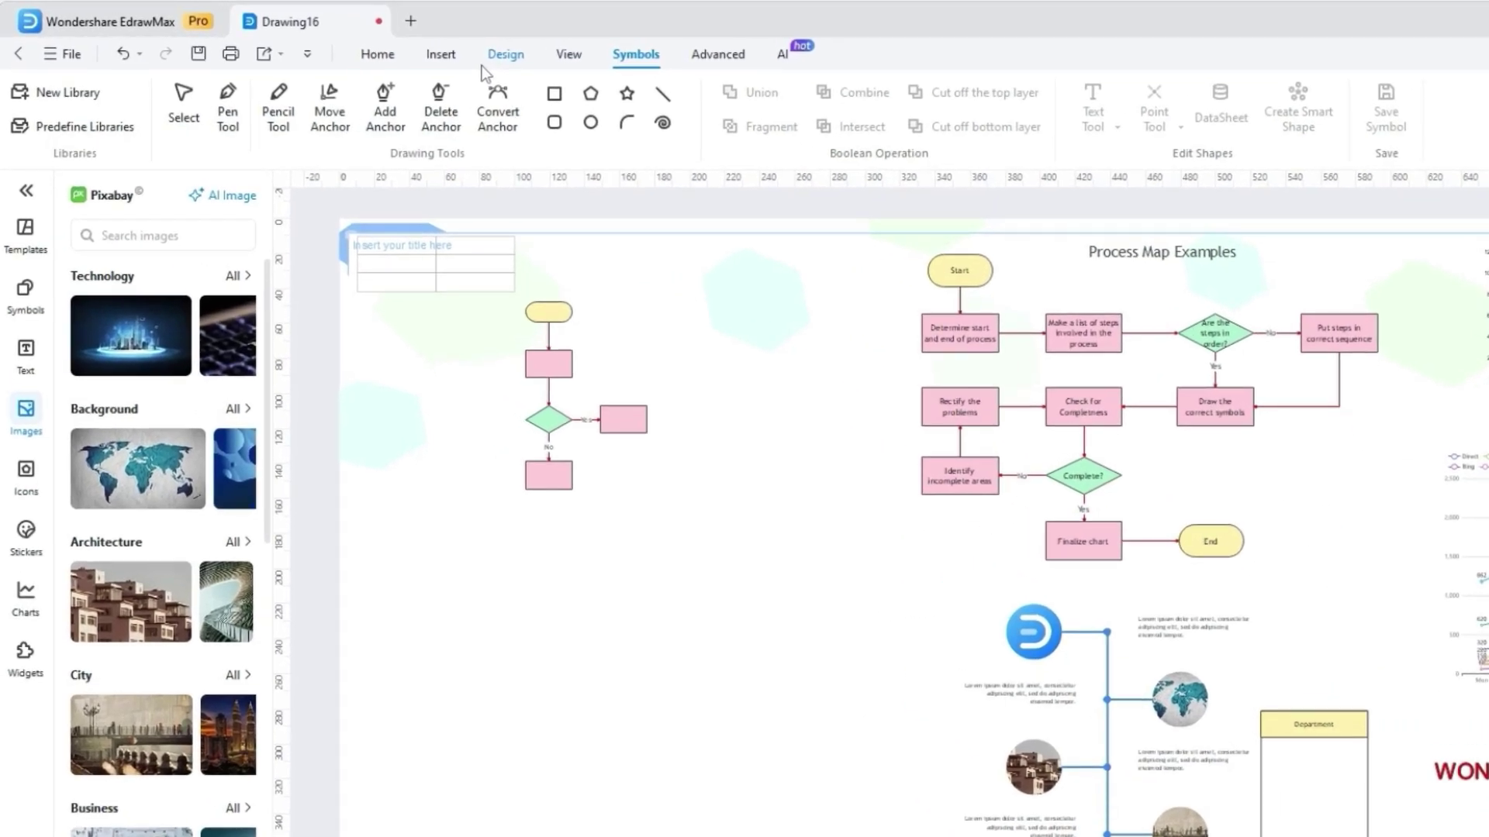
click(46, 97)
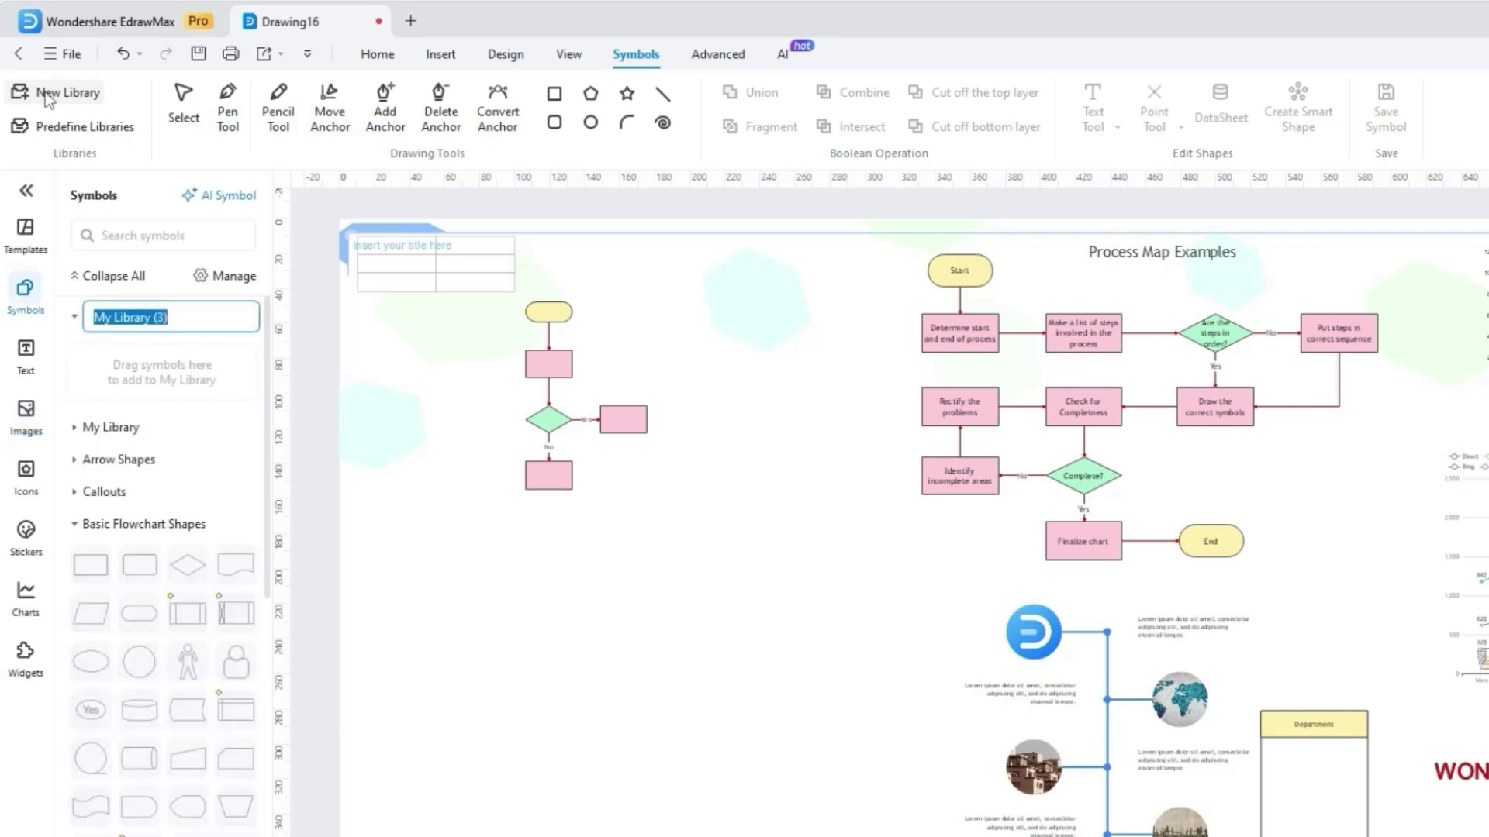
drag(188, 661, 139, 356)
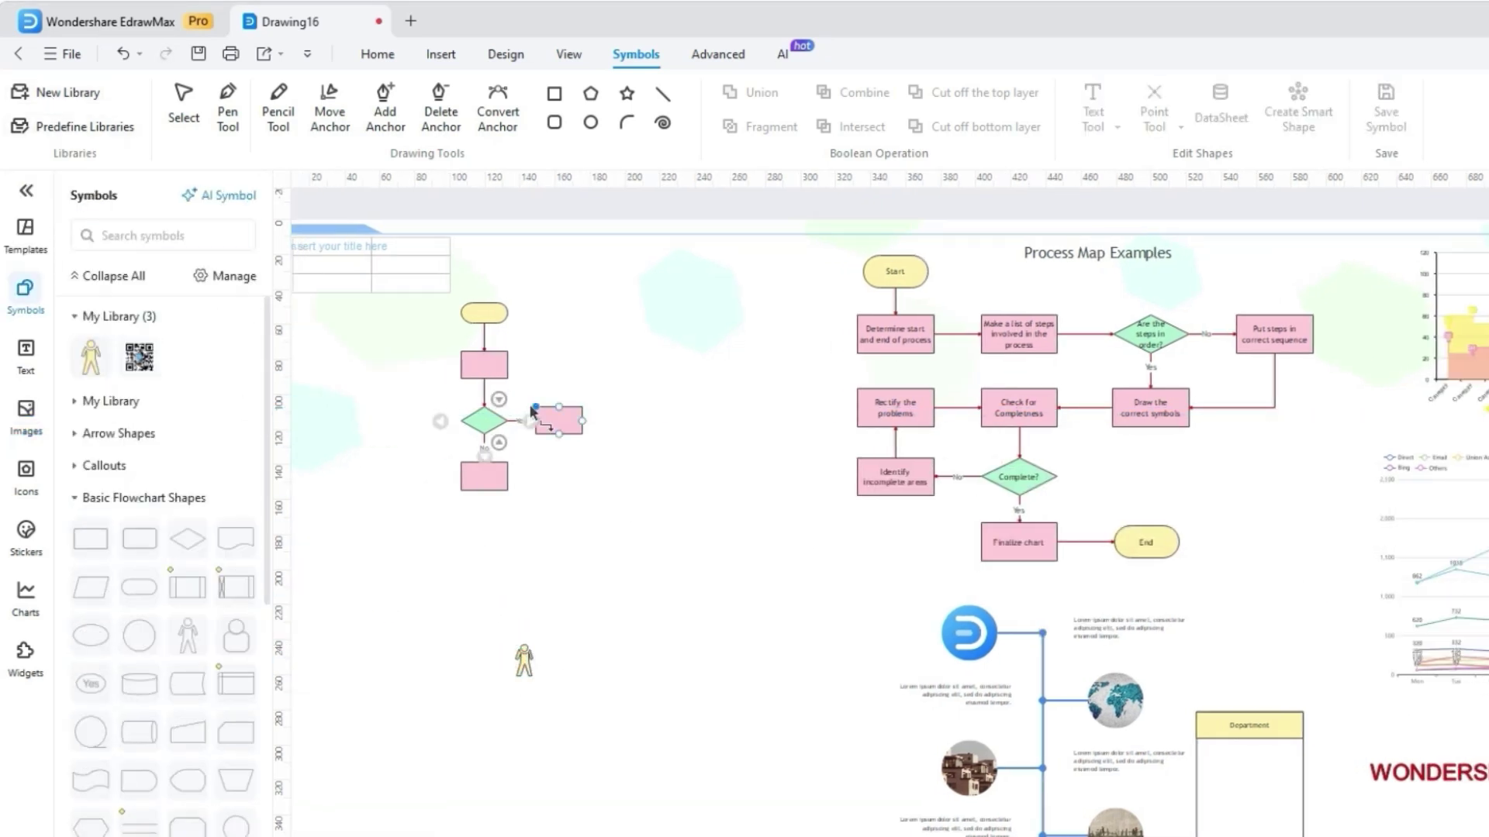
Add the predefined Mind Map symbol libraries.
click(115, 136)
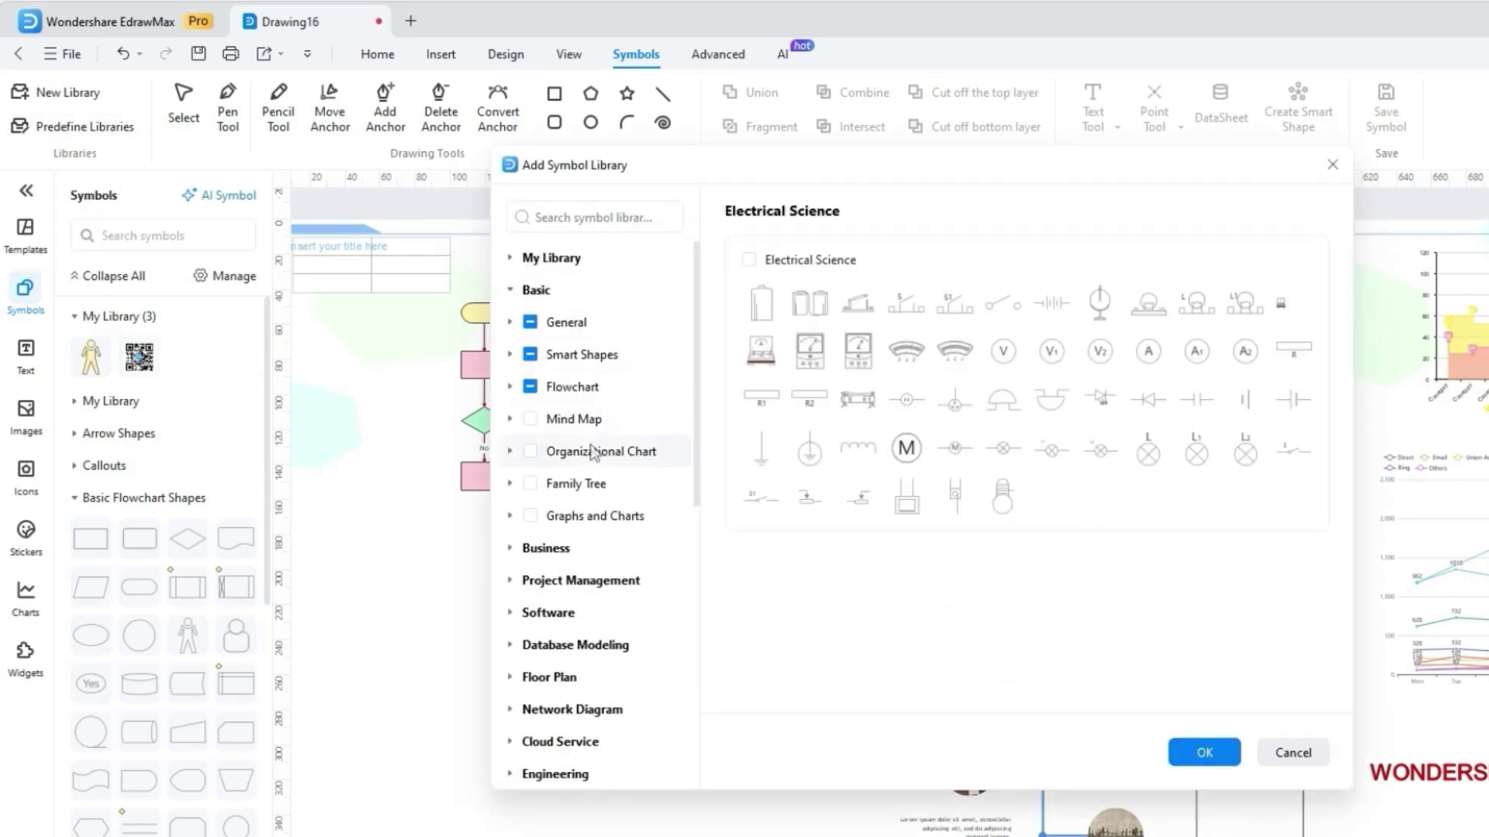
scroll(697, 436, down, 1)
drag(697, 435, 702, 702)
scroll(581, 535, up, 2)
click(515, 475)
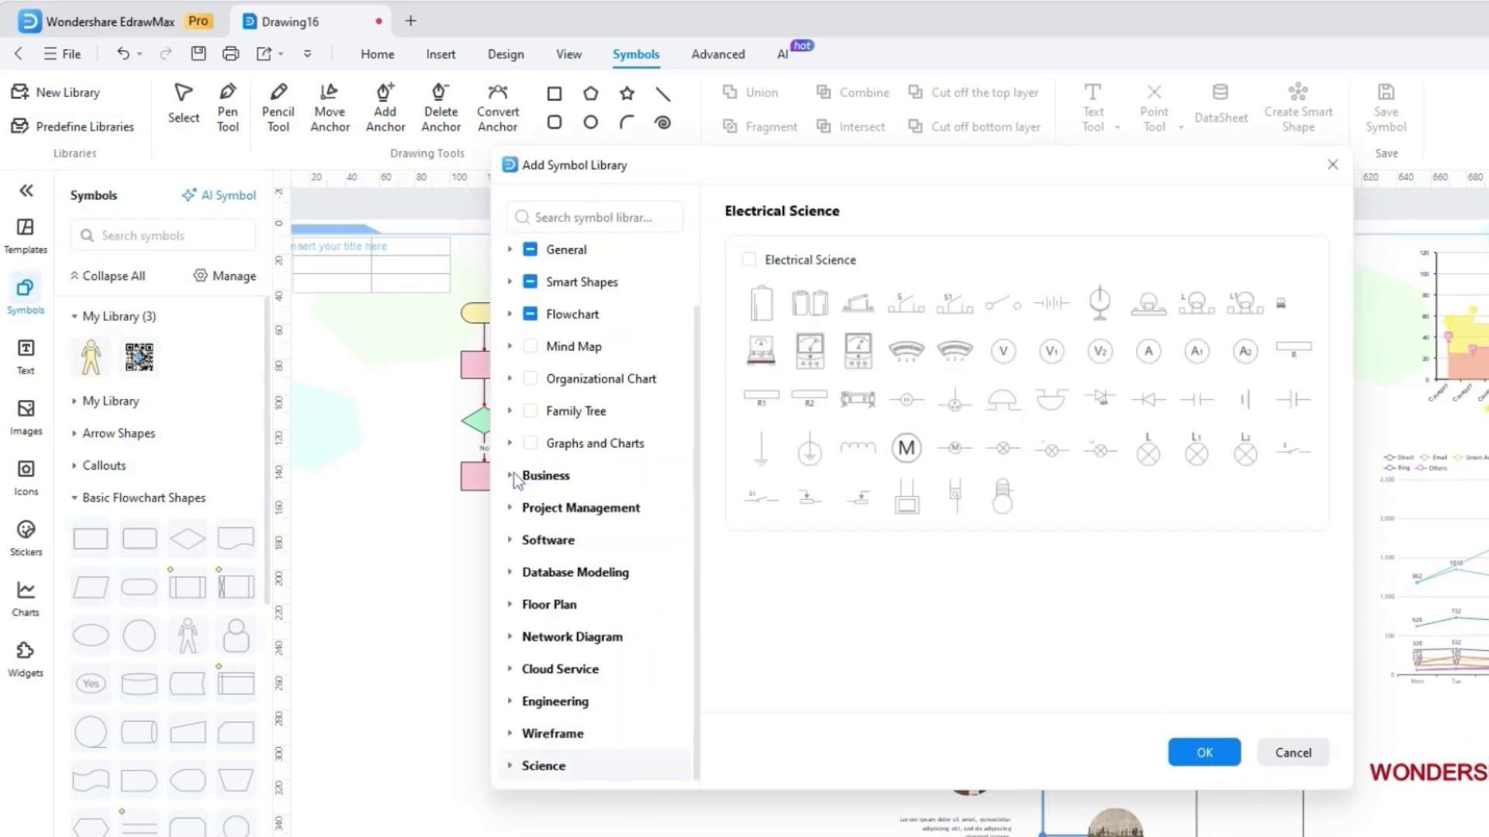
click(527, 347)
click(1213, 760)
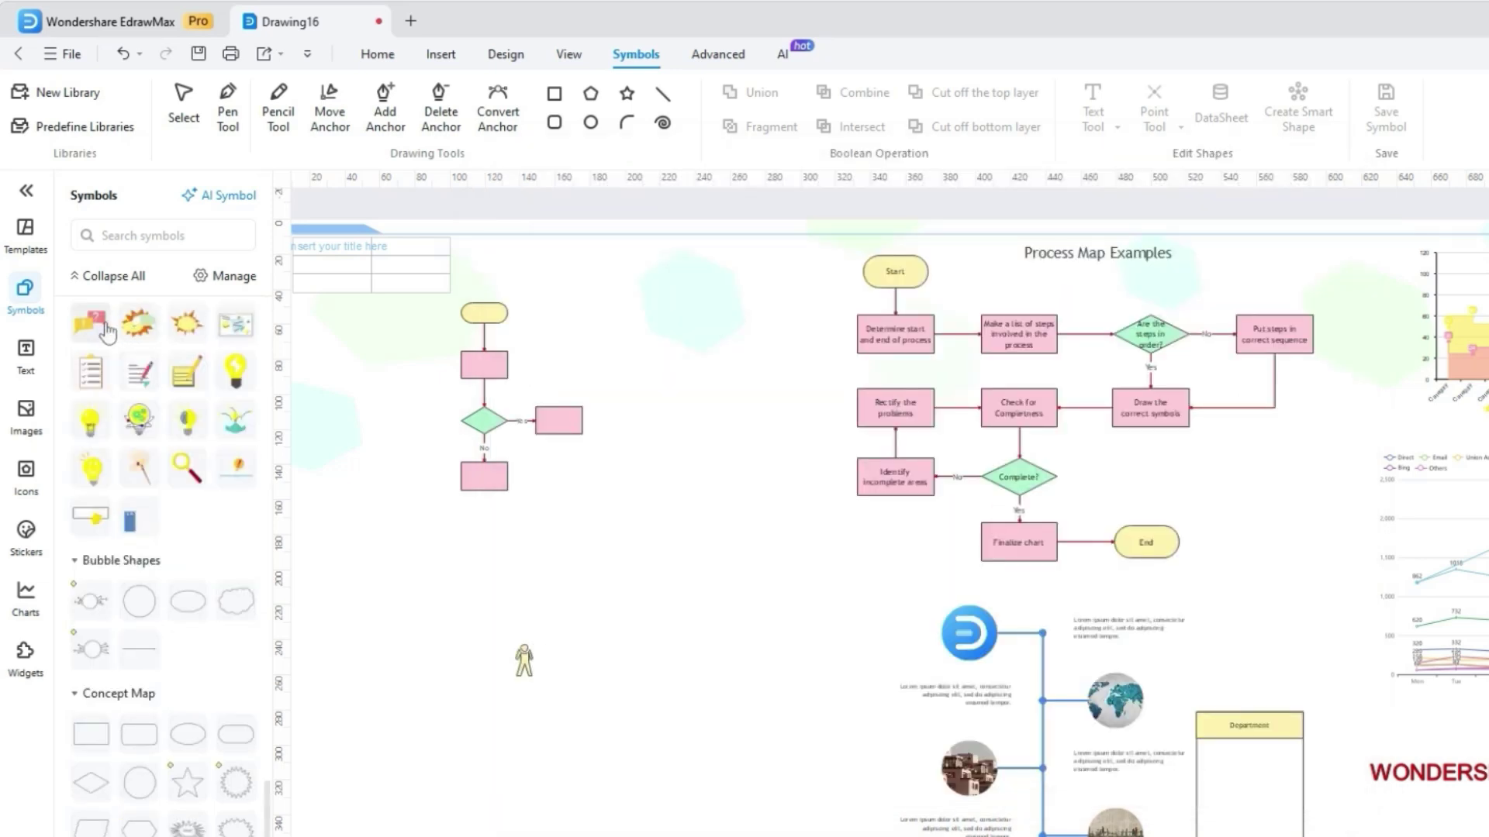
Place Brainstorming symbols, including the green head-with-bulb, on the canvas.
drag(91, 324, 694, 665)
scroll(122, 465, up, 1)
scroll(121, 466, up, 2)
drag(94, 385, 598, 681)
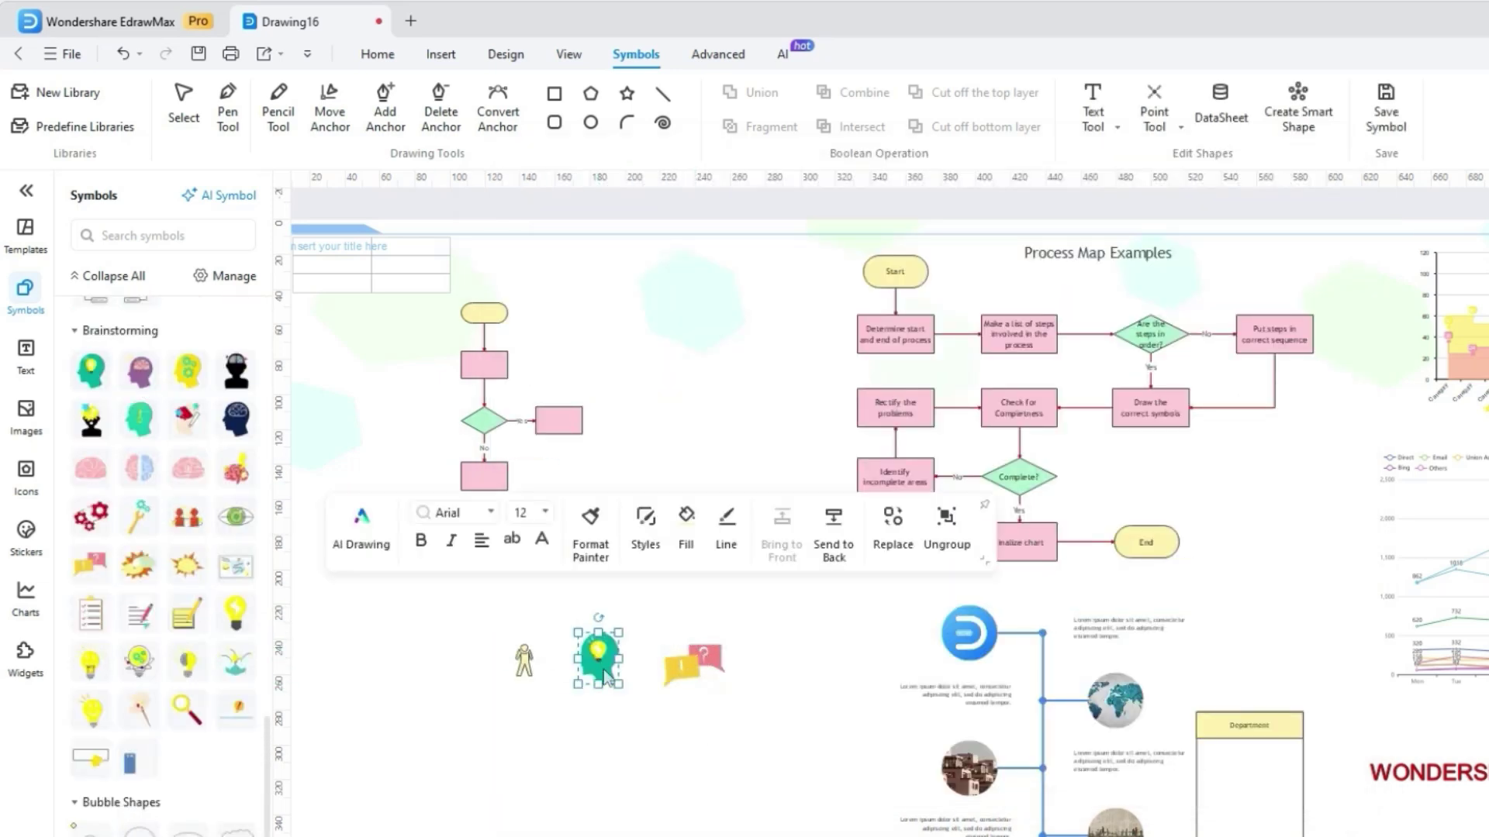
scroll(586, 666, up, 5)
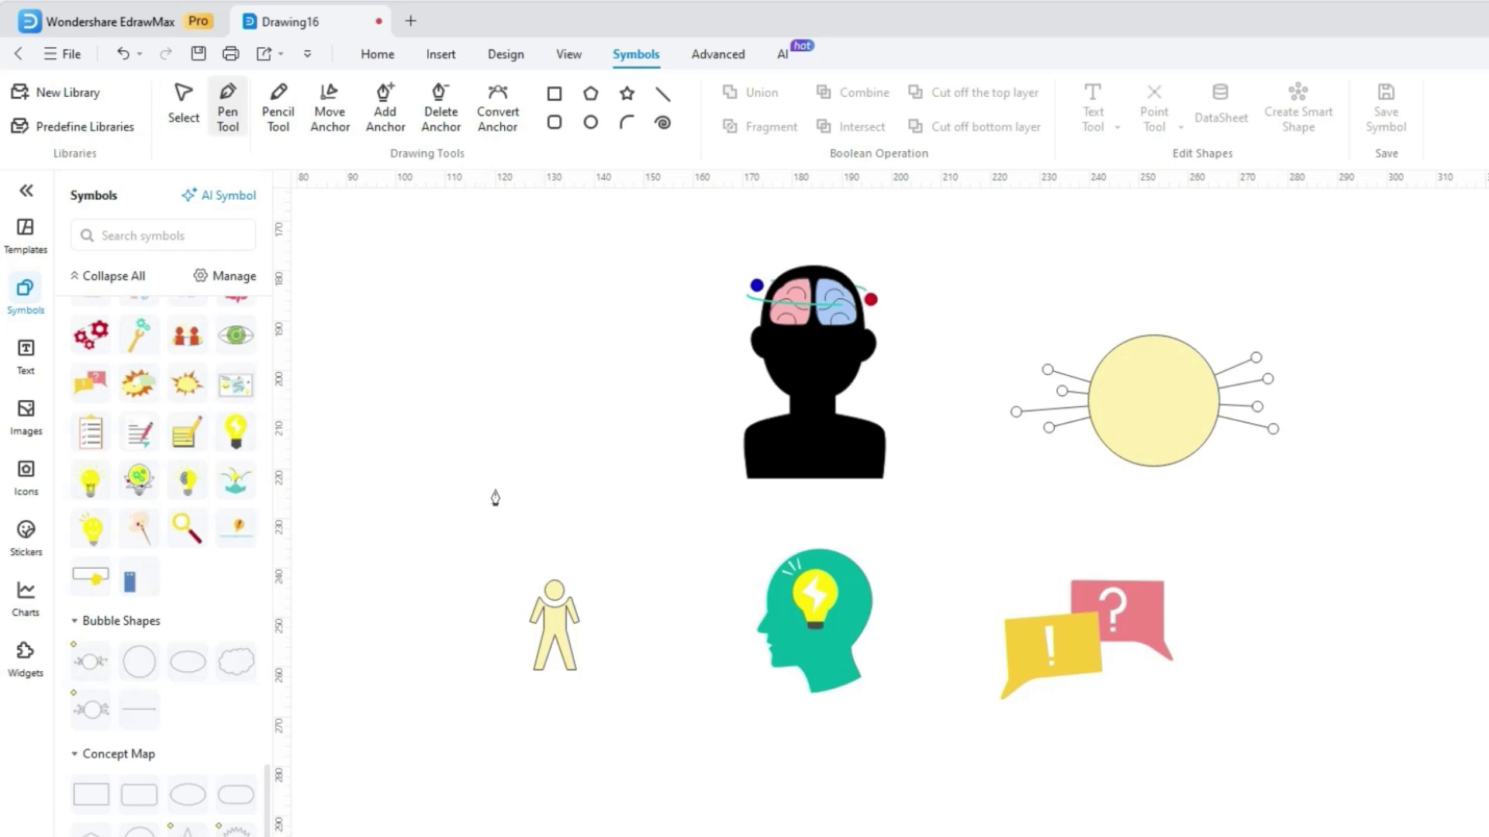
Draw a four-corner rectangle with the Pen Tool and a freehand Pencil shape beneath it.
click(341, 294)
click(342, 426)
click(514, 426)
click(515, 295)
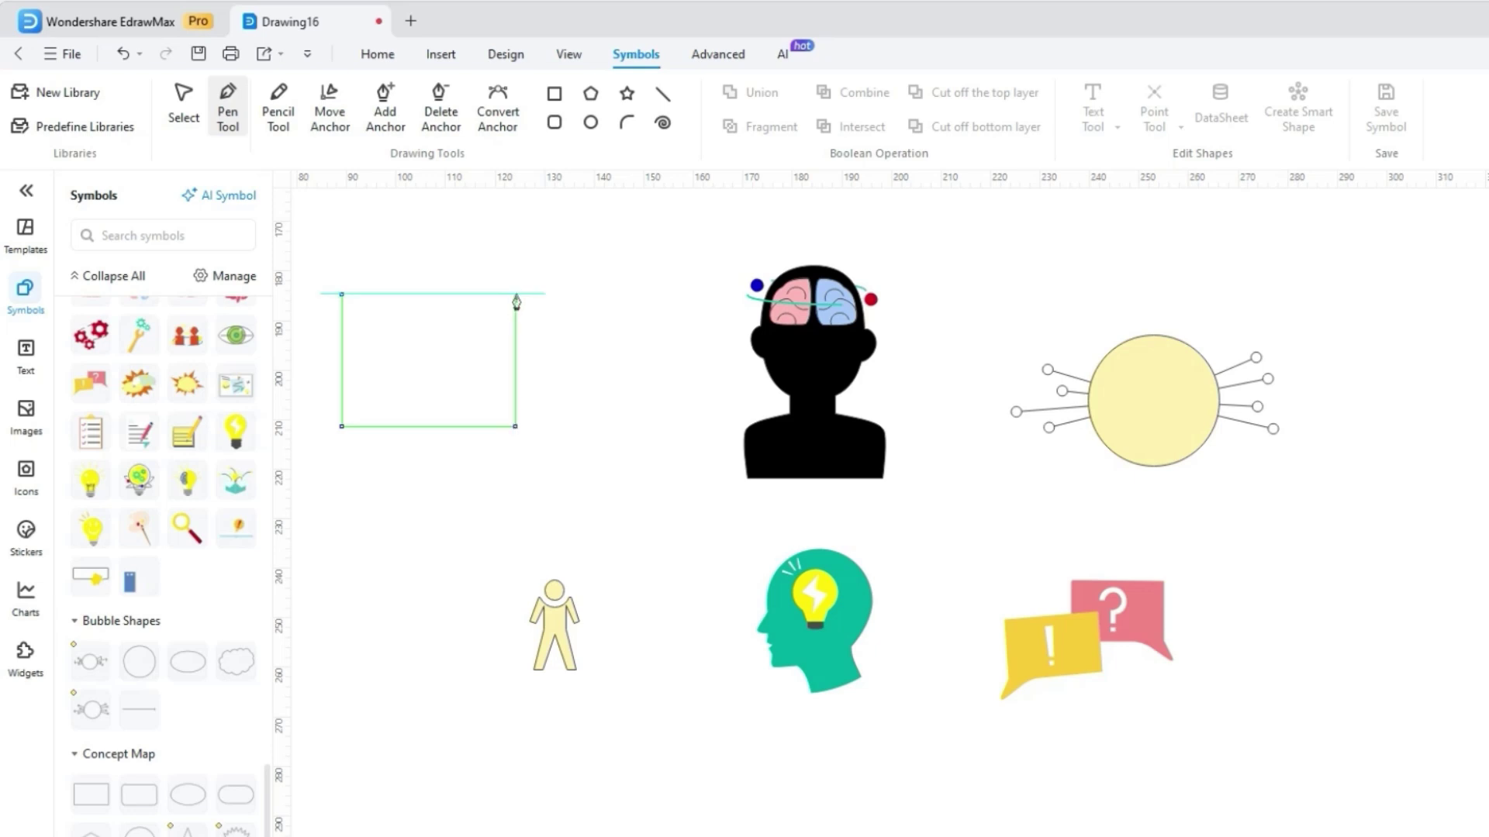
click(342, 296)
click(277, 113)
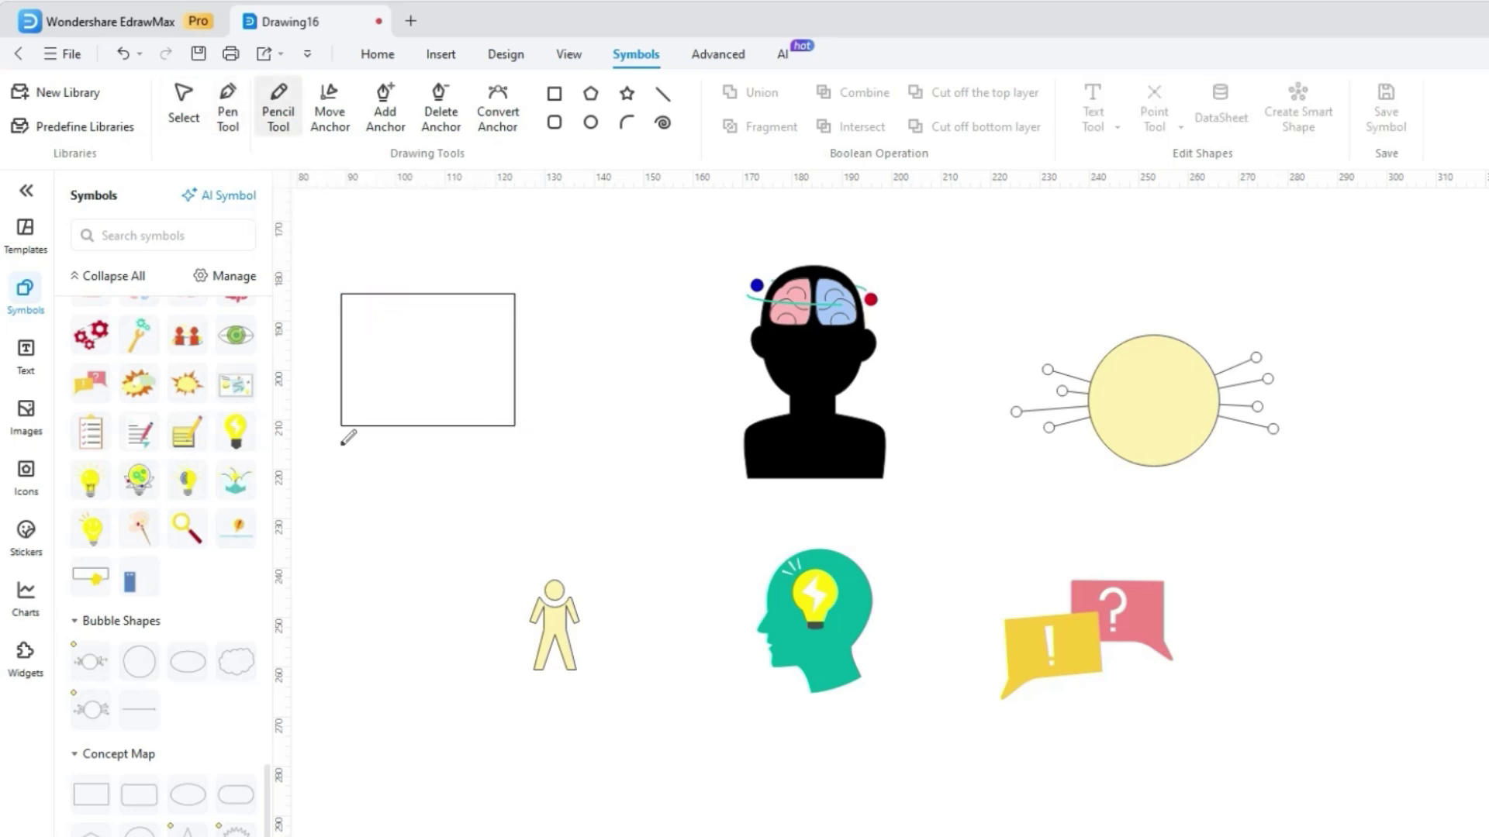
mouse_move(342, 447)
mouse_down()
mouse_move(347, 531)
mouse_move(513, 528)
mouse_move(515, 445)
mouse_move(342, 447)
mouse_up()
Move the freehand shape down and the stick figure to the right.
click(184, 109)
drag(426, 489, 427, 572)
drag(554, 624, 636, 624)
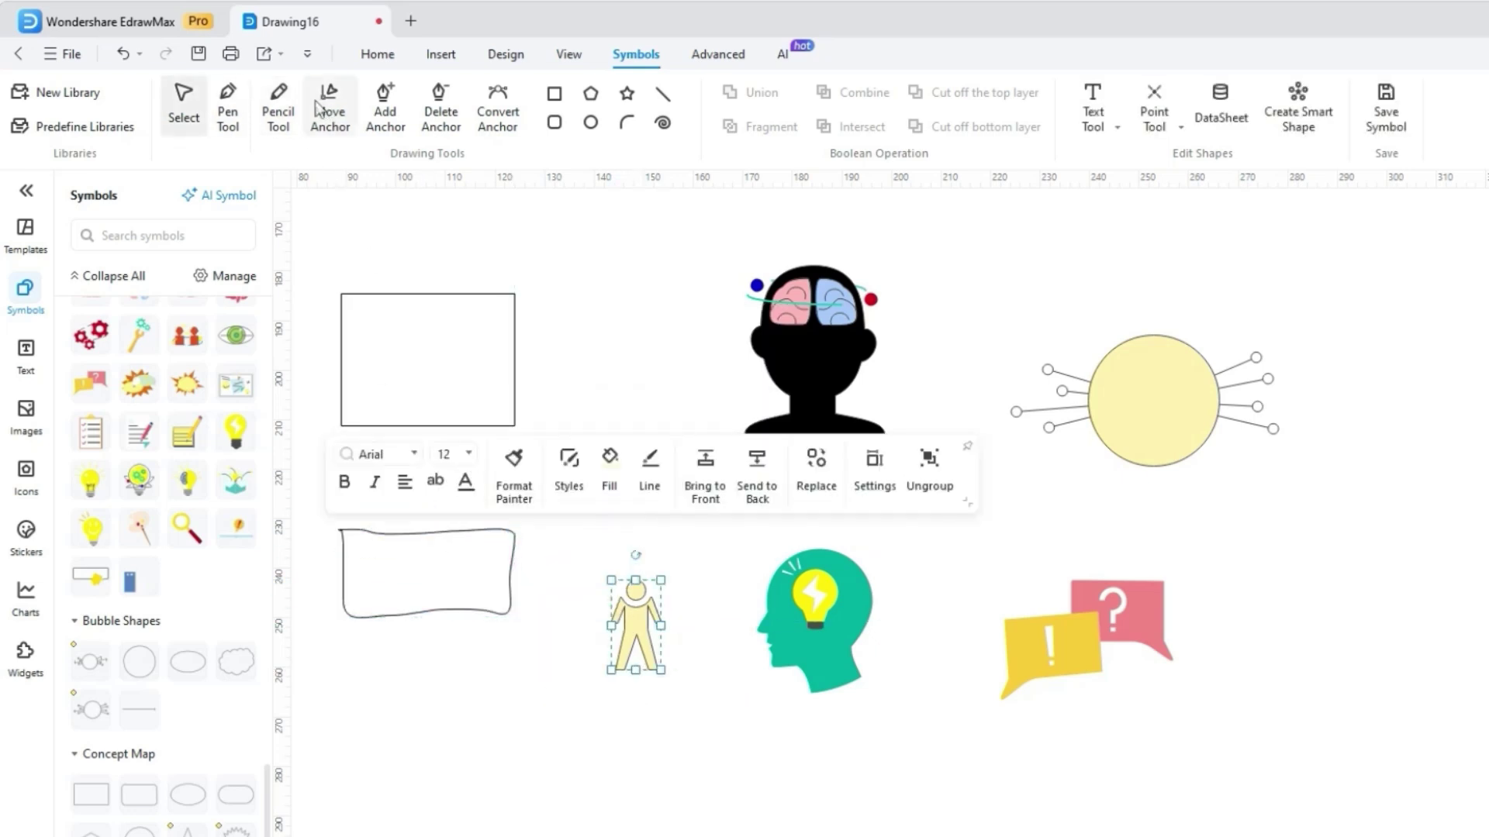
Move the rectangle's top corners, undo, then stretch the wavy shape's top and bottom anchors.
click(345, 117)
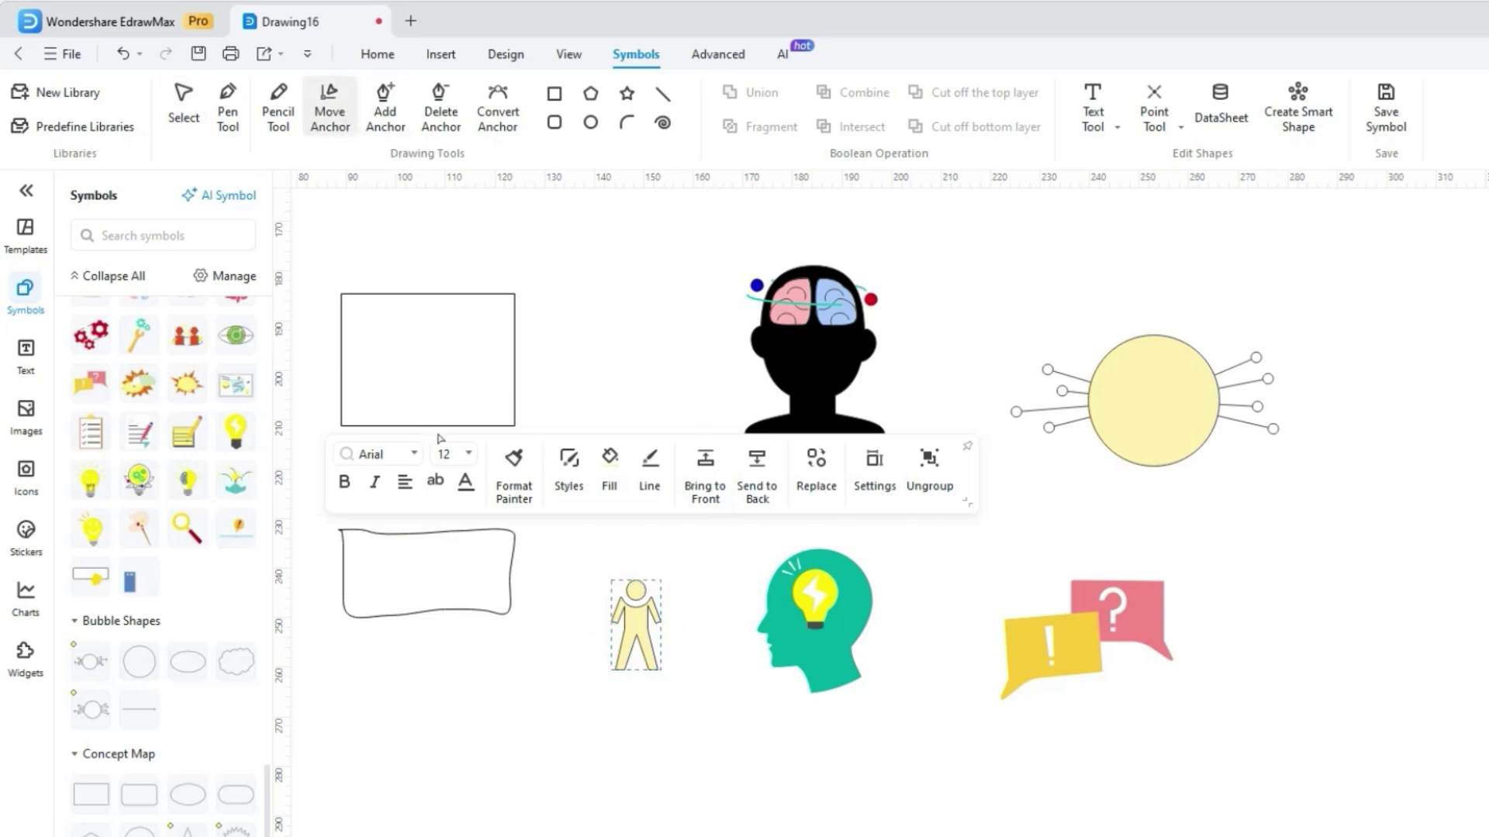
click(430, 426)
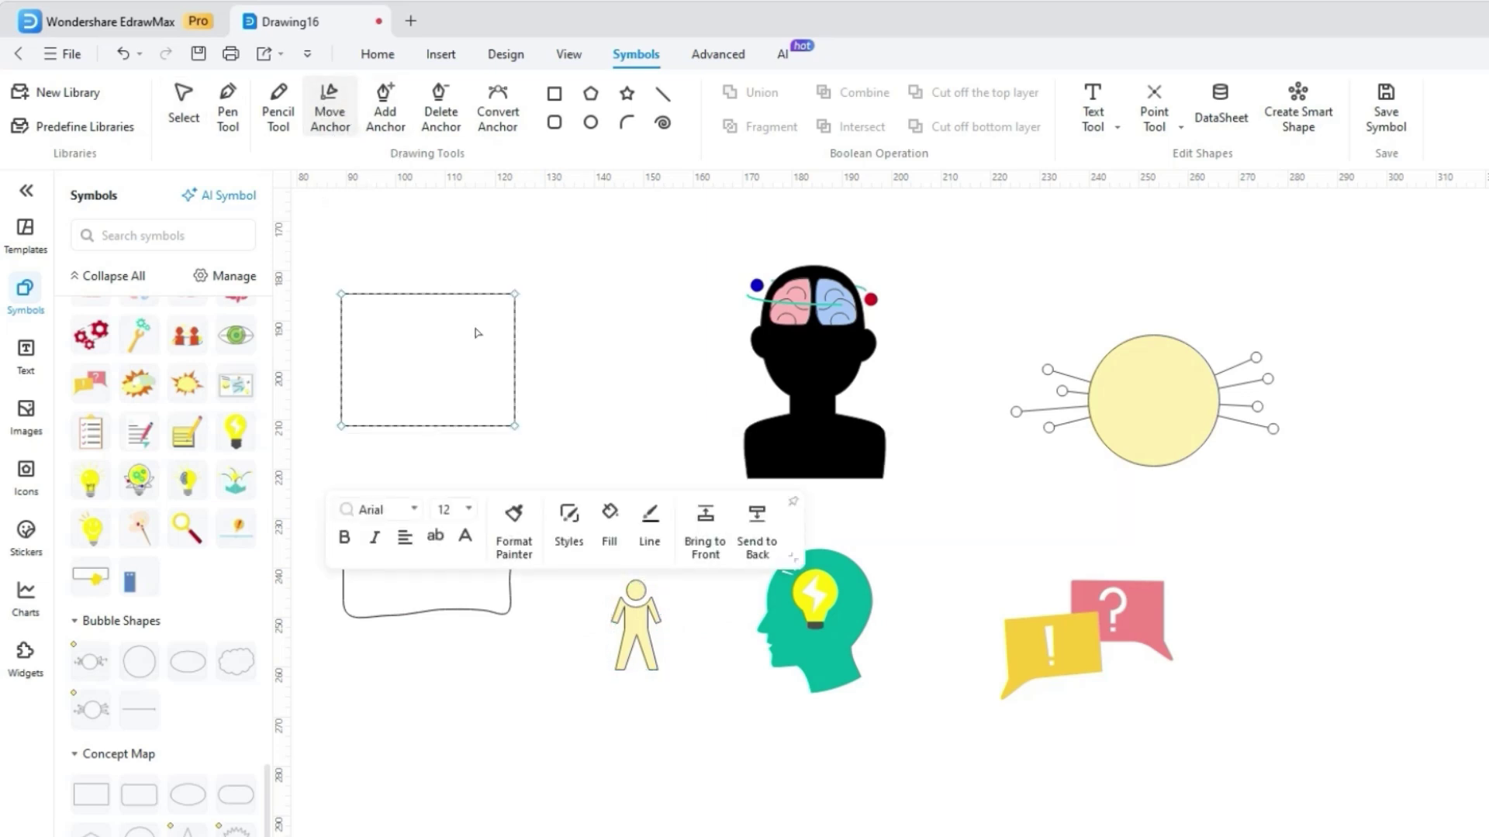
drag(515, 294, 444, 294)
drag(341, 294, 396, 290)
click(434, 614)
key(ctrl+z)
key(ctrl+z)
drag(444, 609, 445, 638)
mouse_move(408, 533)
mouse_down()
mouse_move(405, 504)
mouse_move(357, 537)
mouse_up()
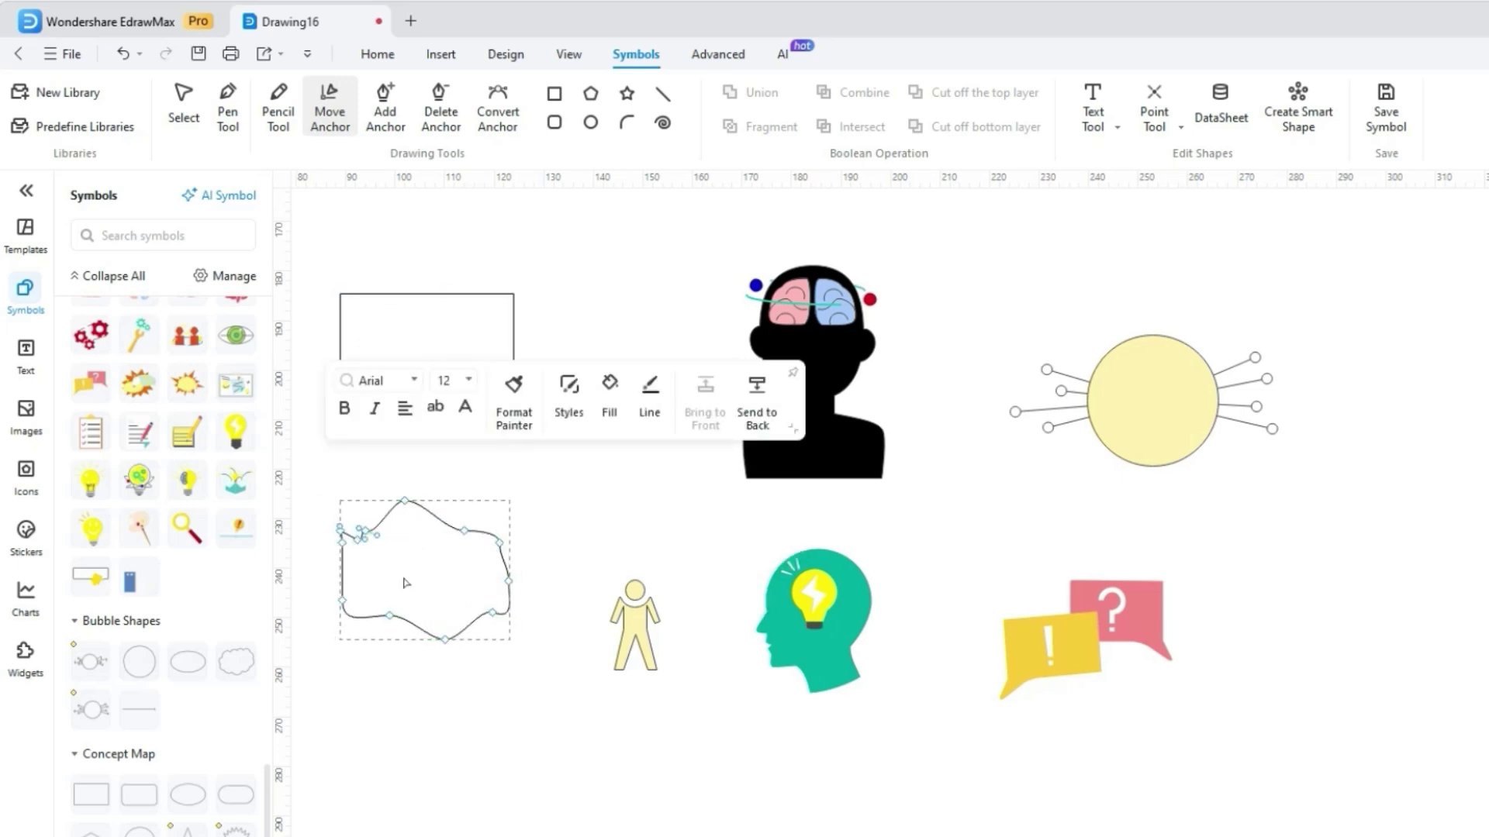
Add three anchor points along the wavy shape's right edges.
click(397, 124)
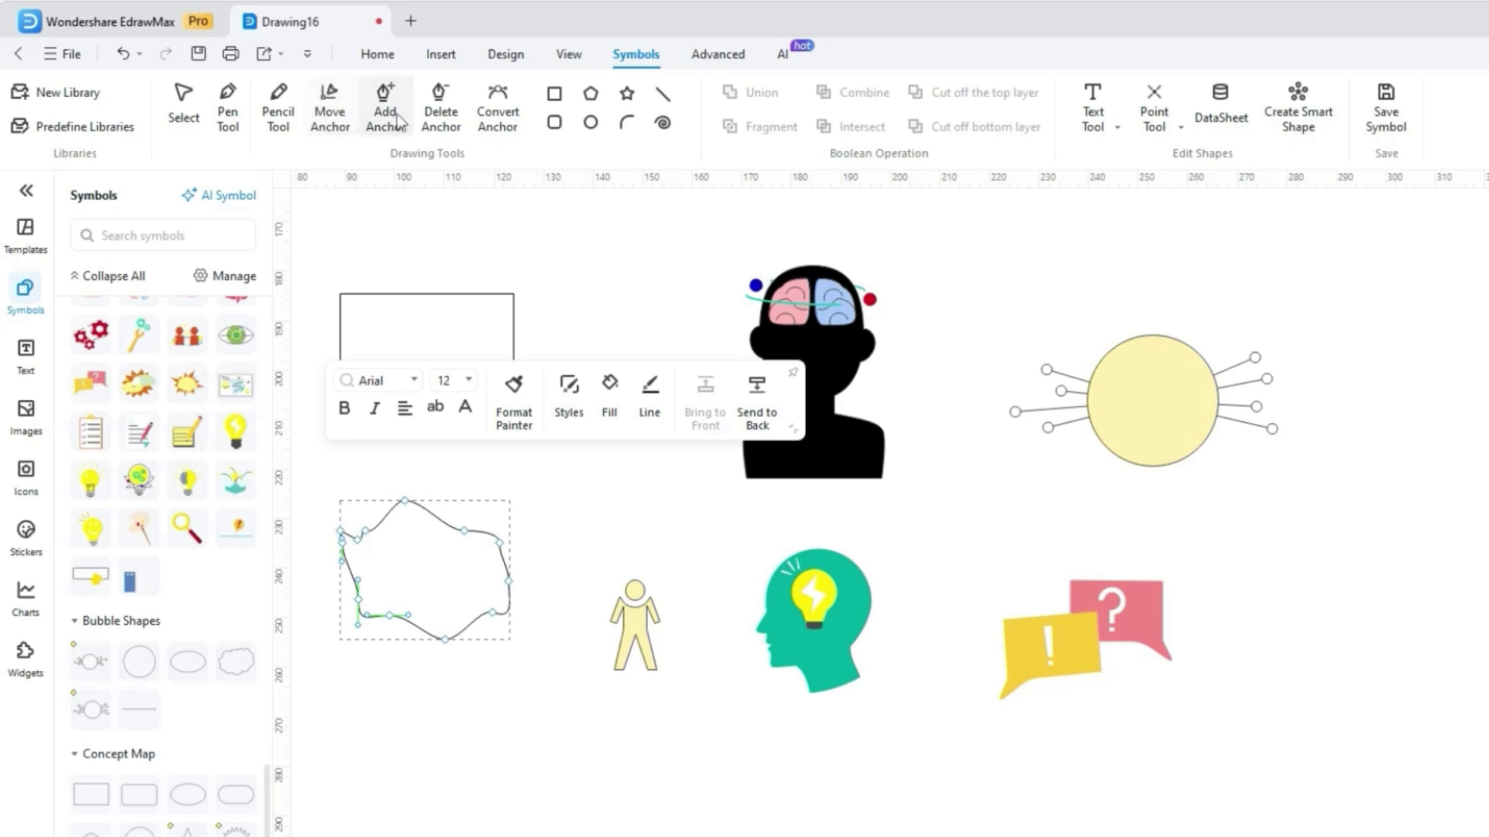
click(437, 518)
click(480, 532)
click(479, 617)
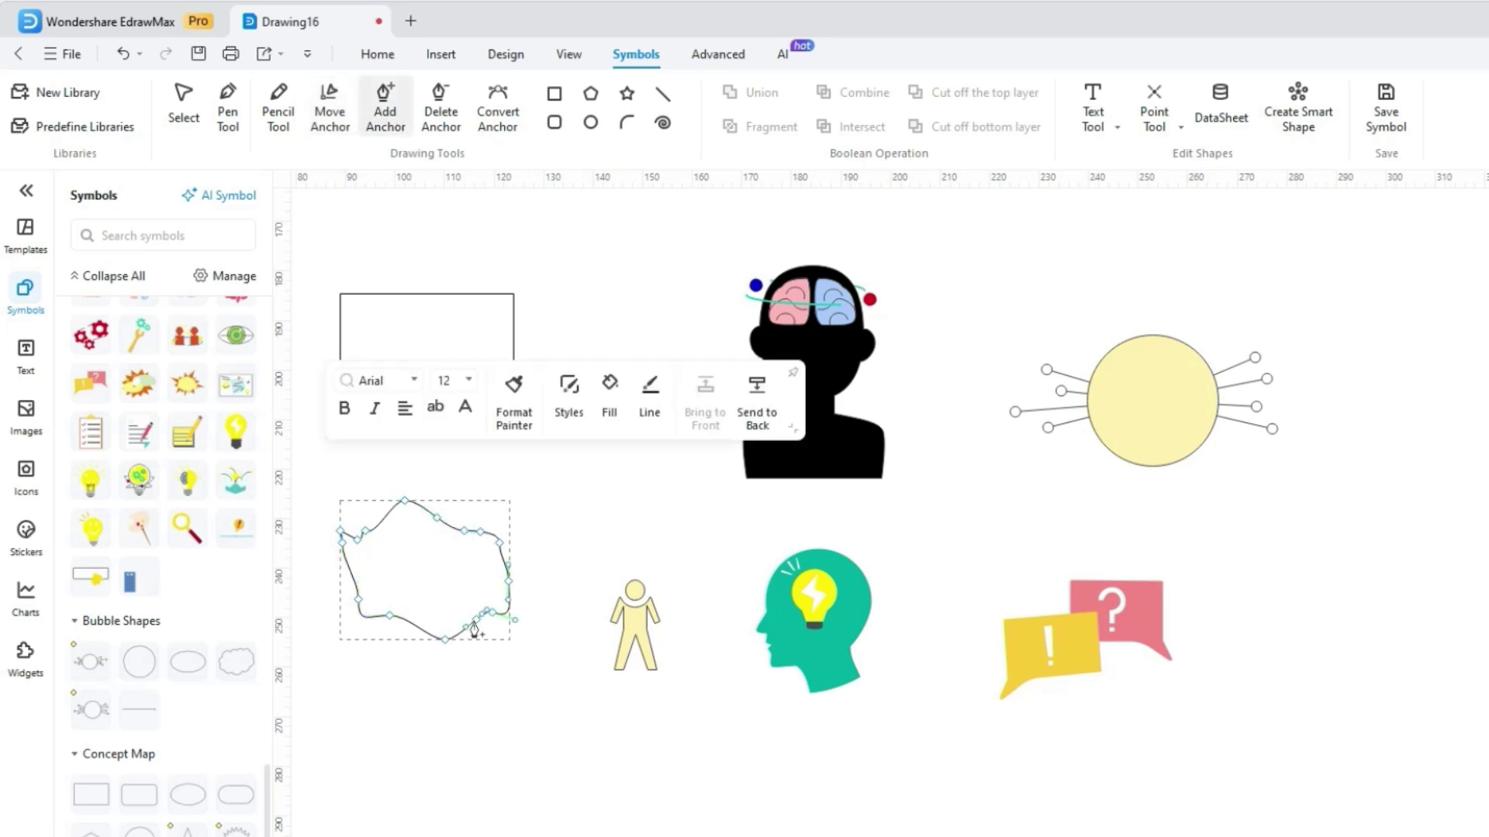
Delete five right-side anchors and convert the top anchor into a smooth curve.
click(440, 120)
click(437, 517)
click(463, 532)
click(481, 533)
click(499, 543)
click(508, 583)
click(495, 117)
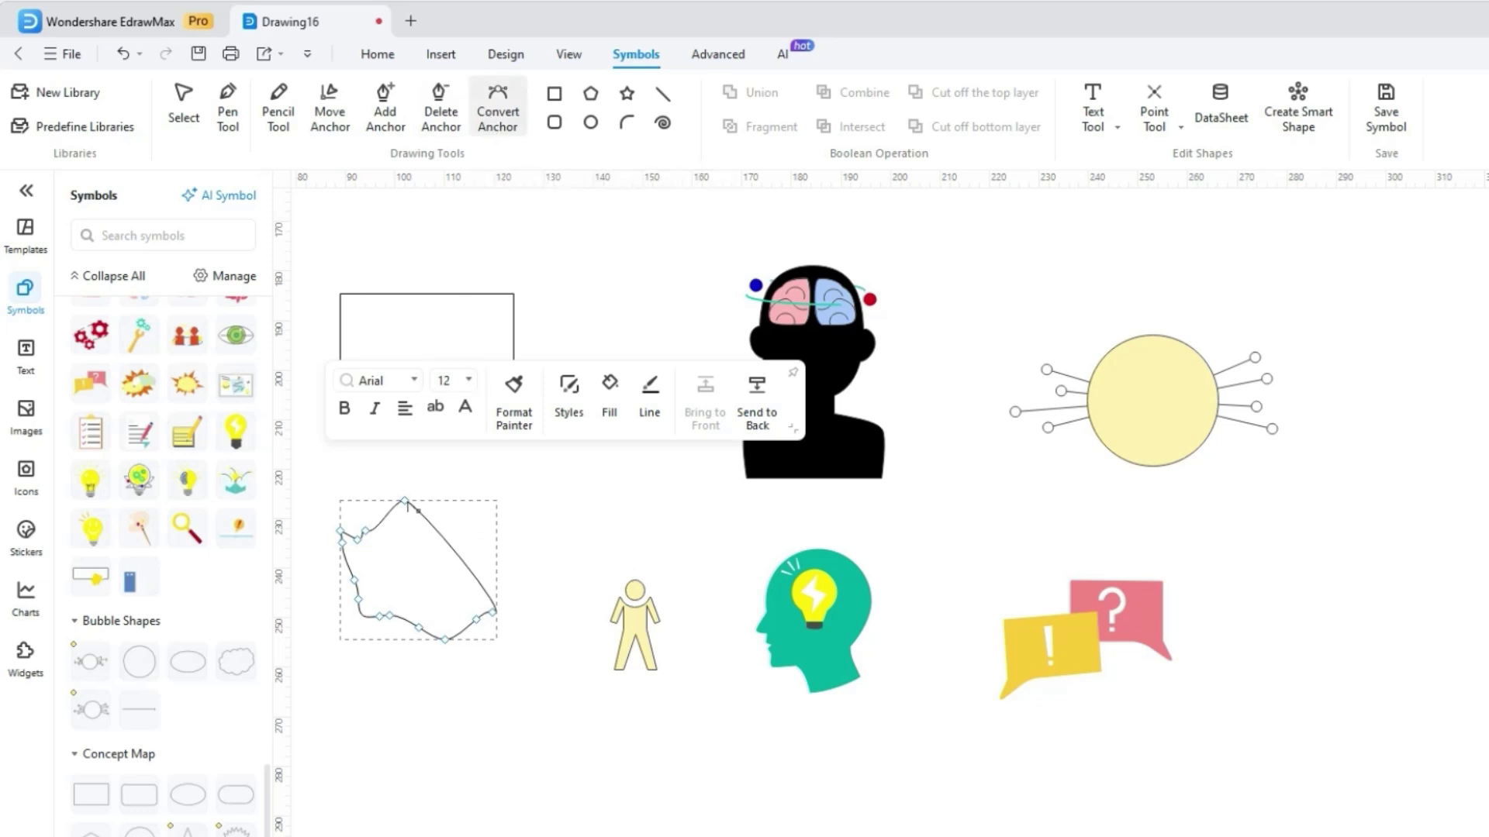
mouse_move(405, 501)
mouse_down()
mouse_move(434, 555)
mouse_move(349, 521)
mouse_move(448, 481)
mouse_move(394, 547)
mouse_move(353, 524)
mouse_up()
Bend the curve at the top anchor, then select the yellow diamond and circle together.
drag(492, 612, 493, 632)
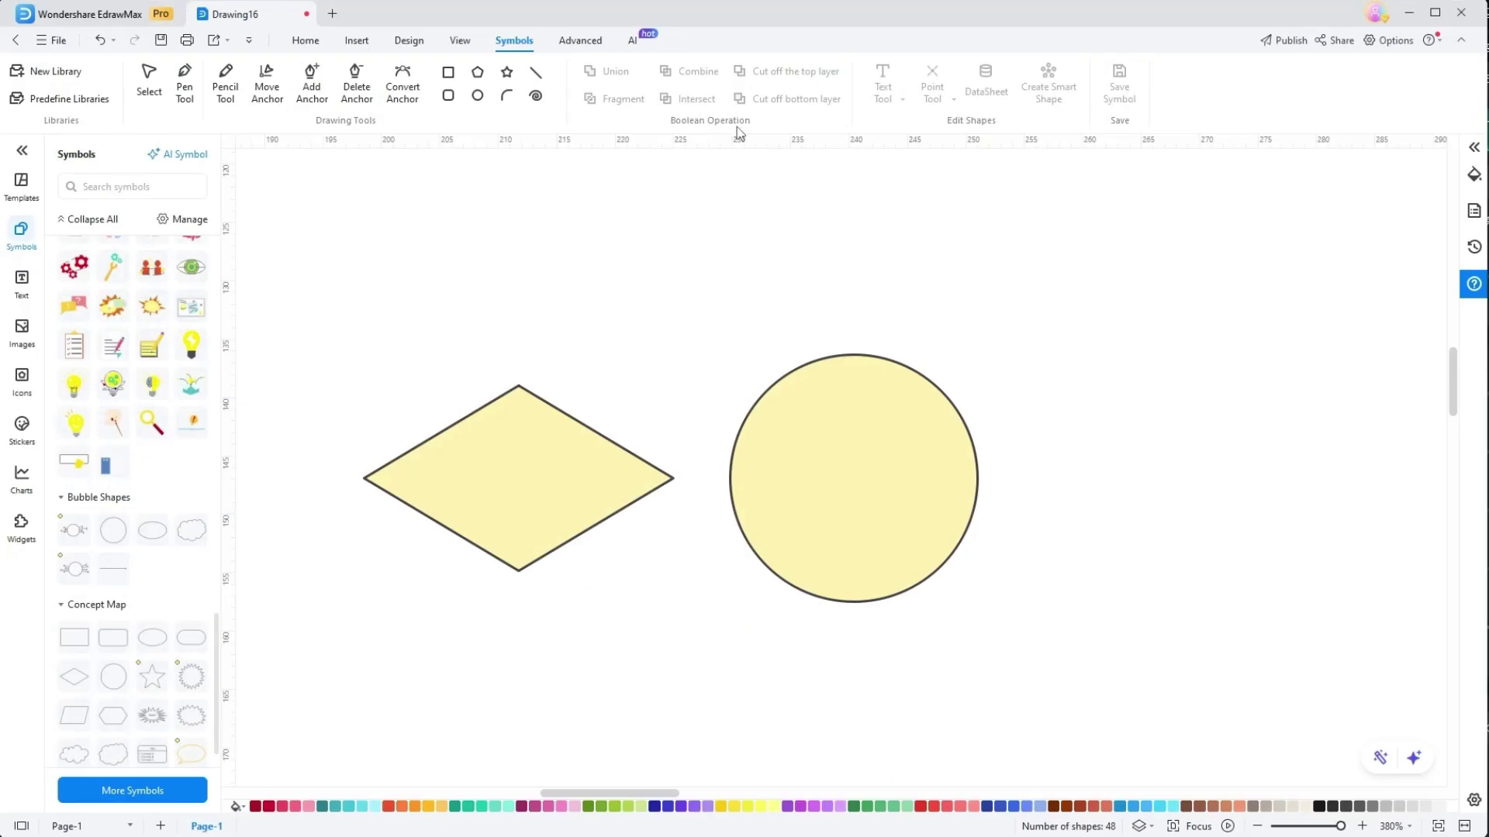
click(563, 460)
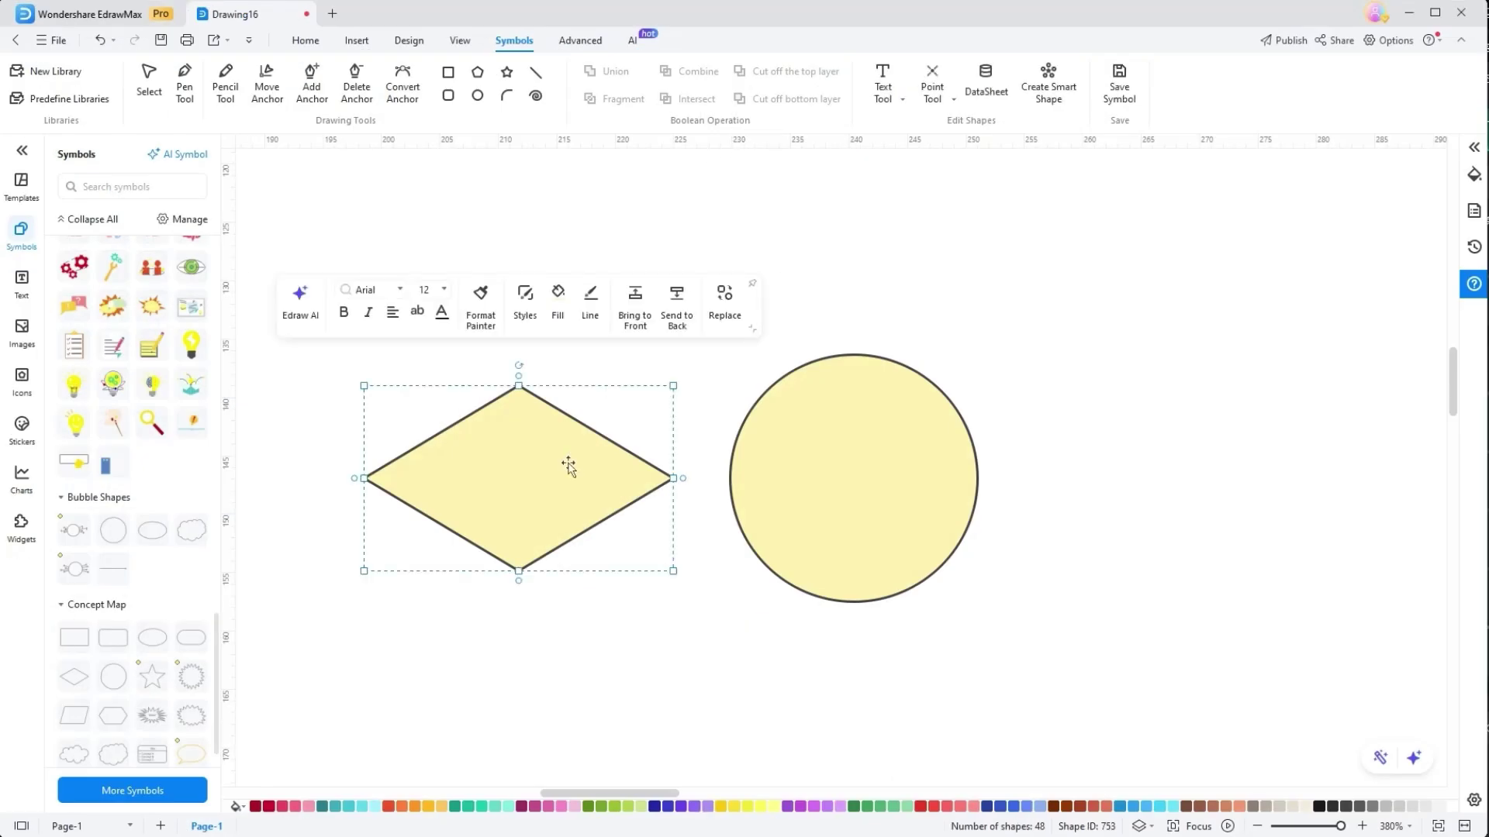
shift+click(808, 465)
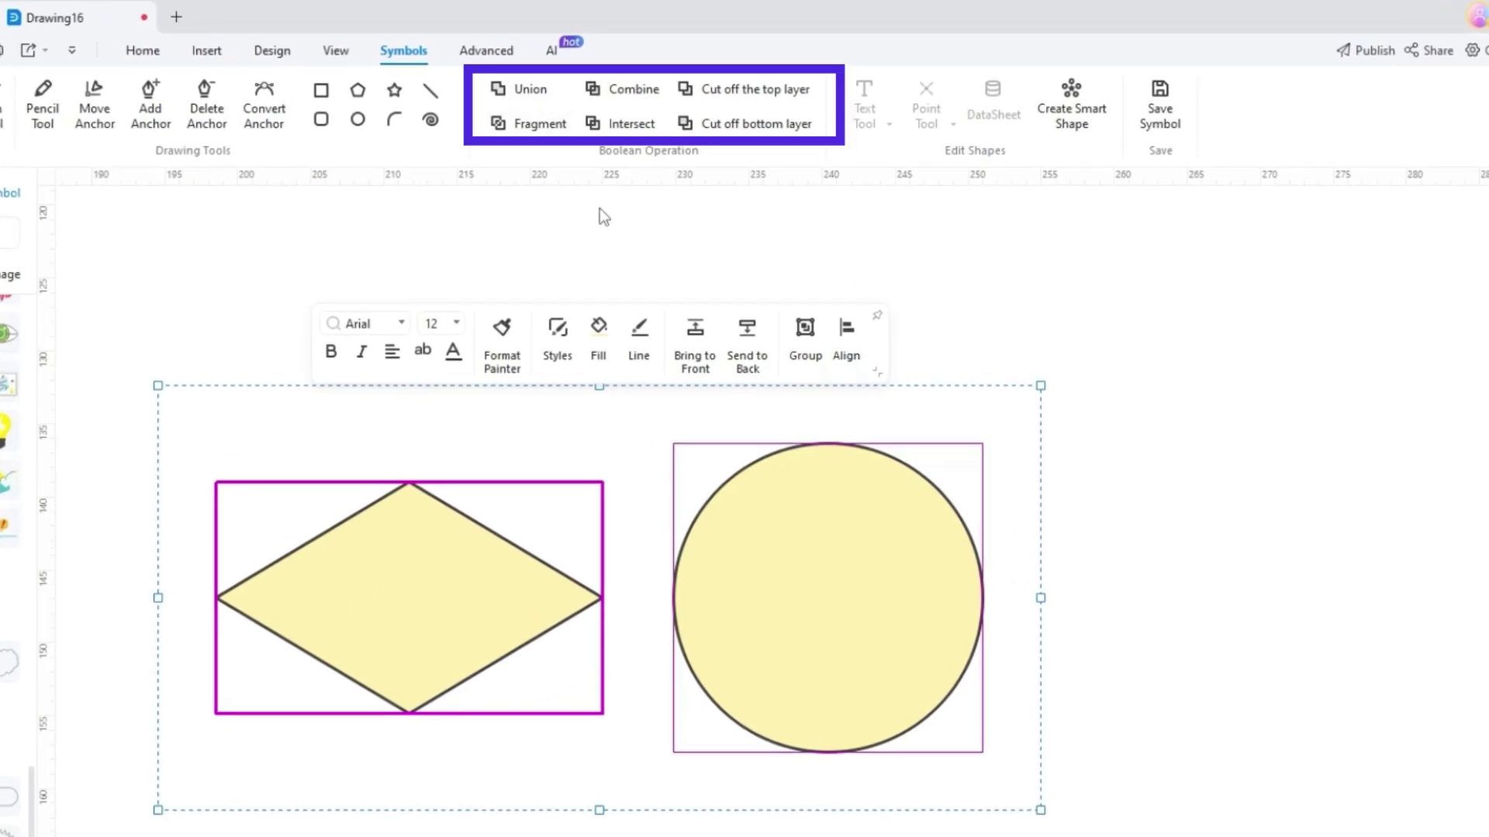
Preview Union, Fragment, Combine, Intersect and both Cut-off operations on the diamond and circle.
click(523, 91)
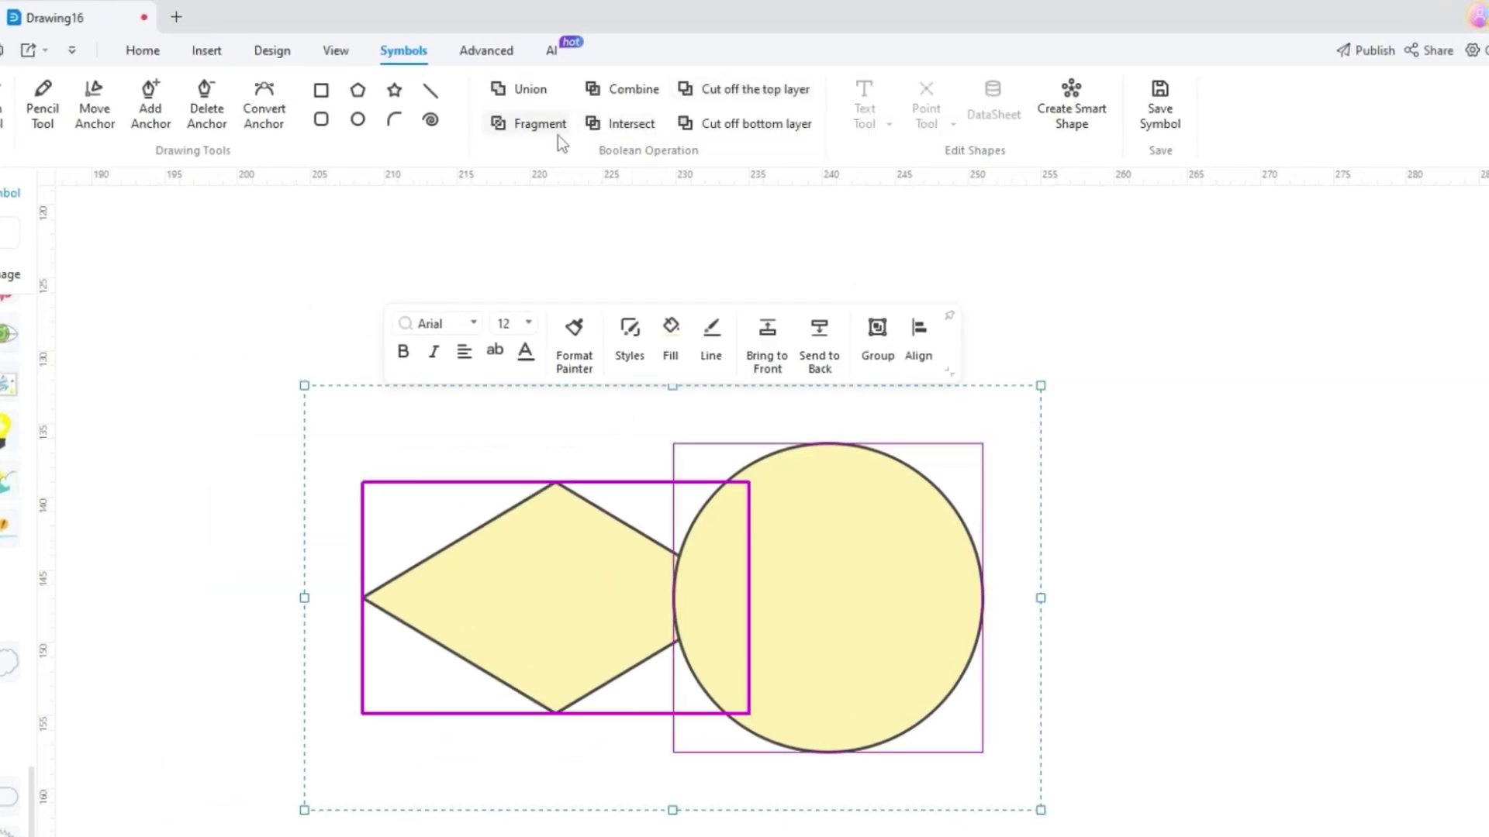
click(535, 124)
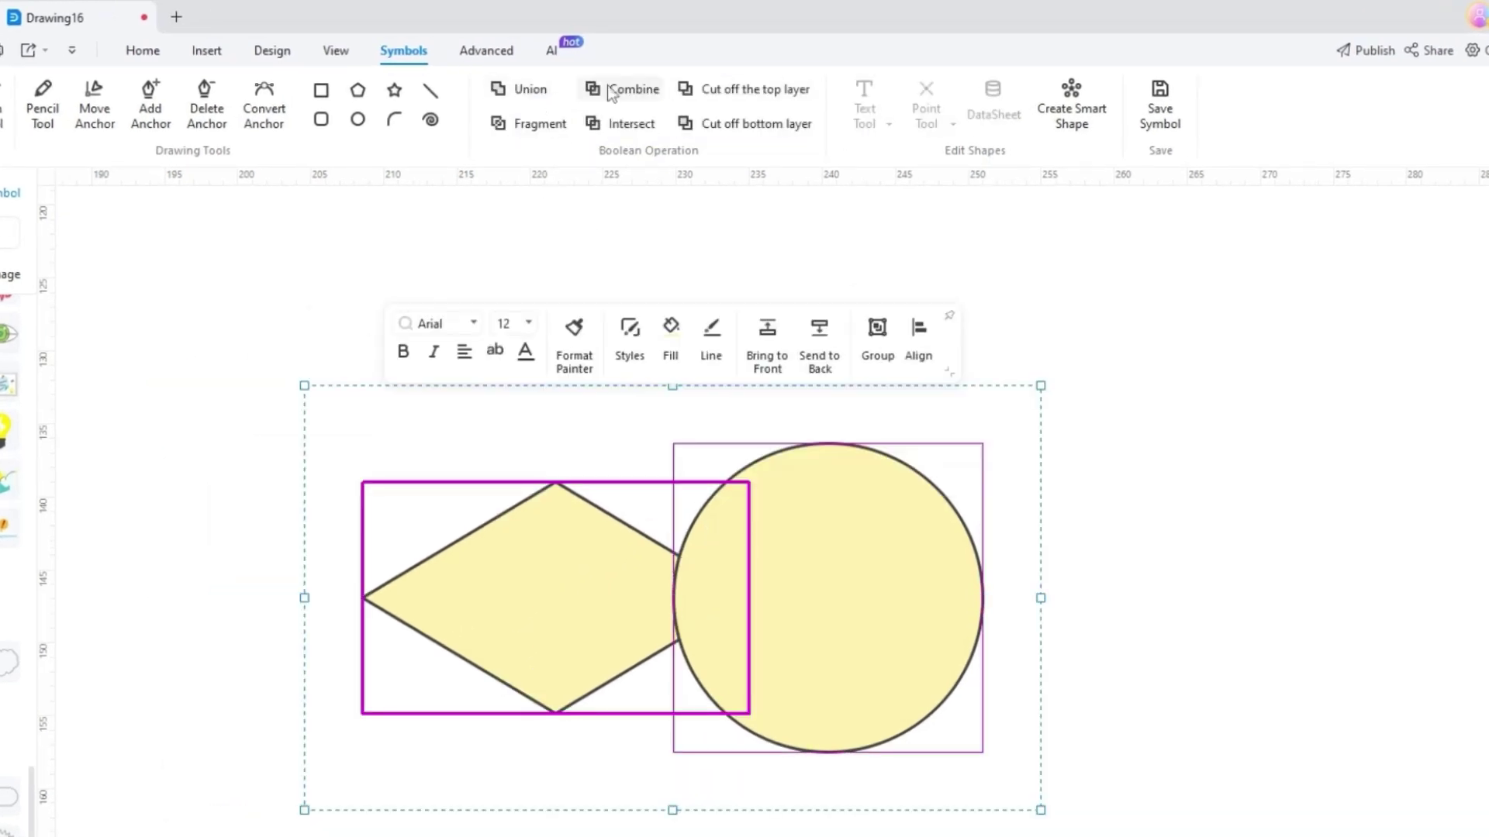
click(613, 89)
click(625, 122)
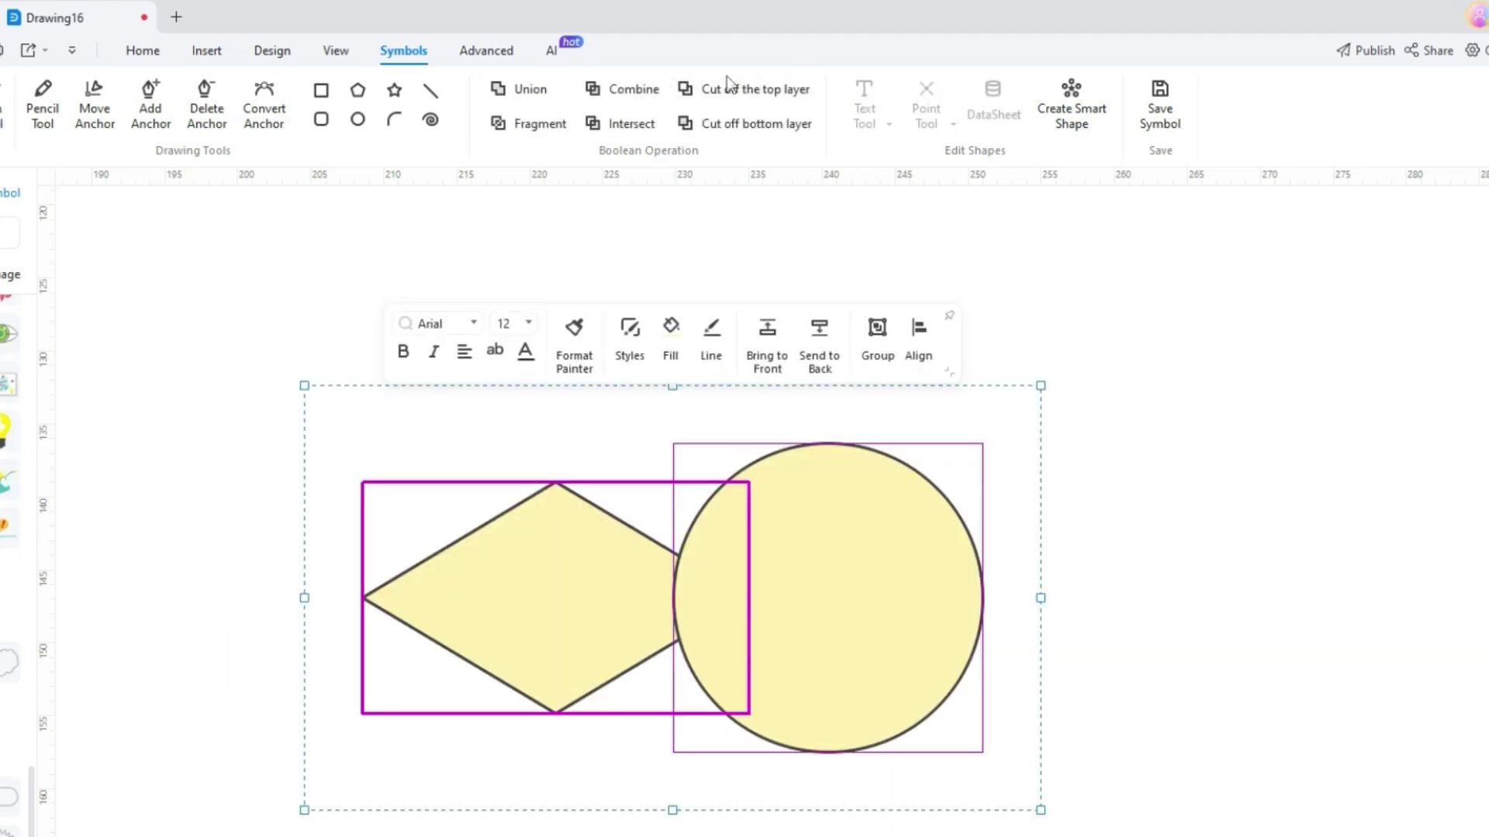
click(737, 89)
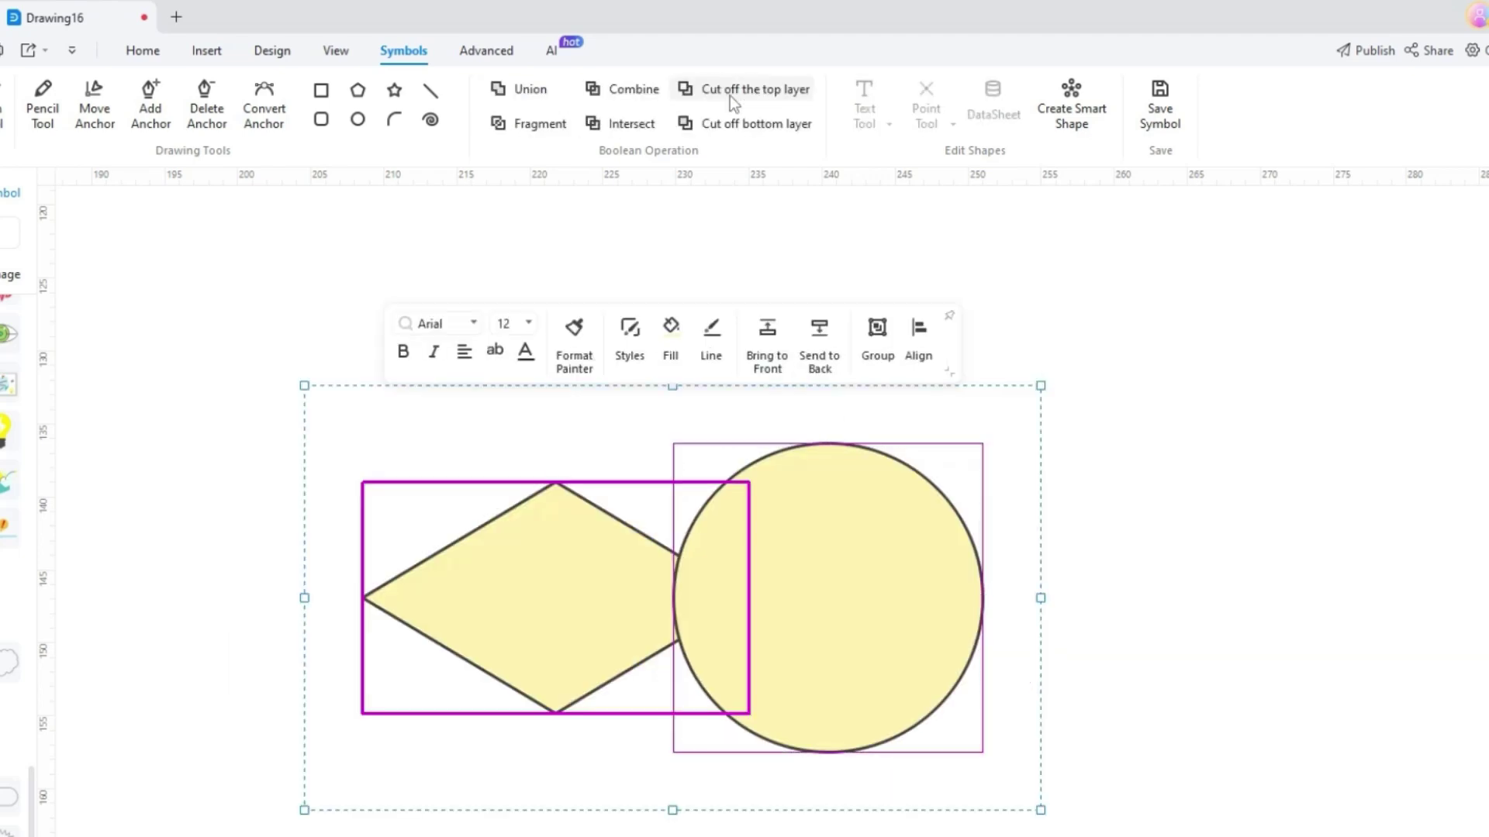
click(730, 119)
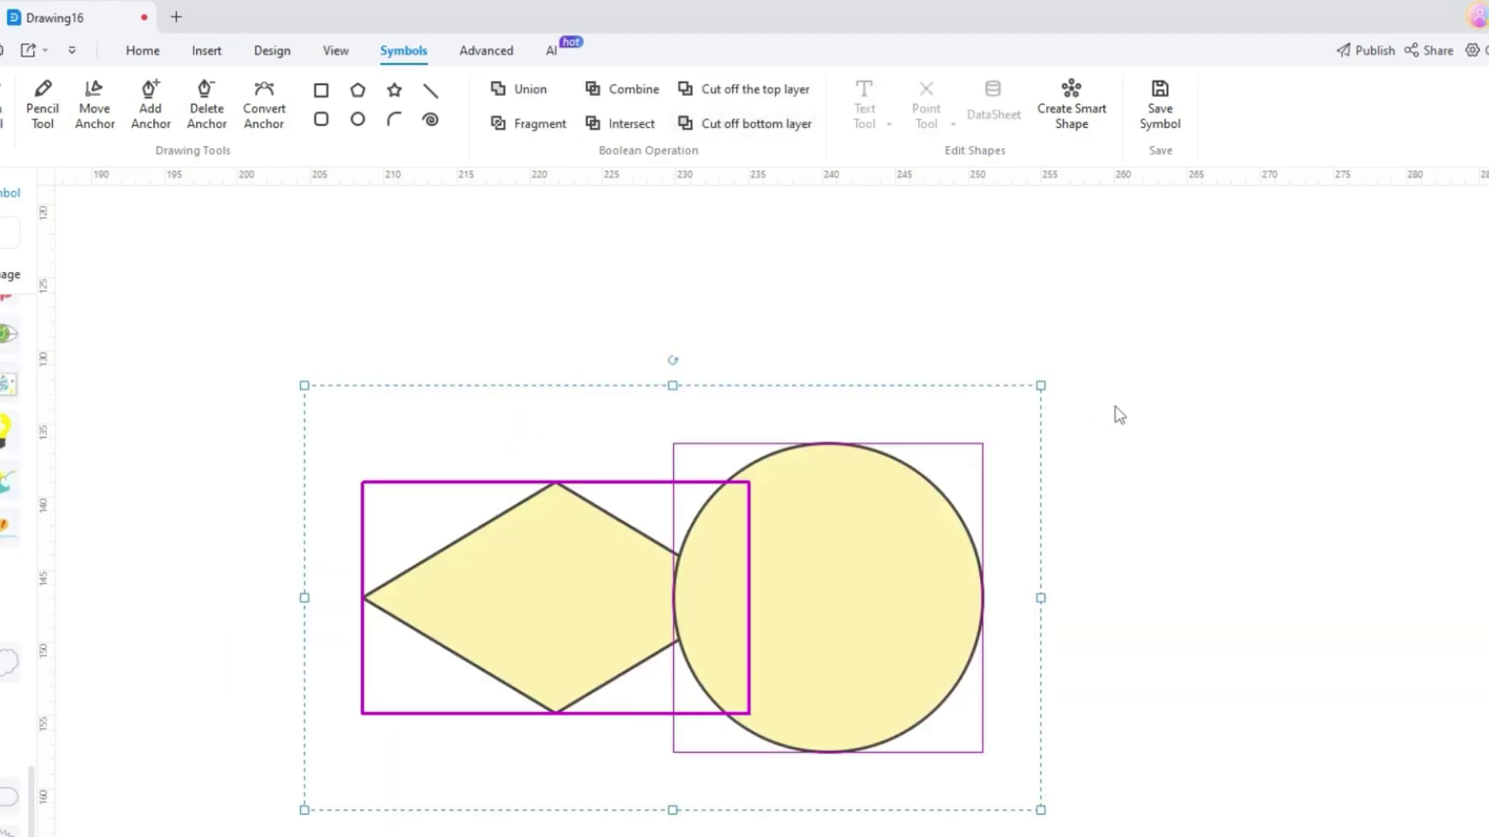
click(1119, 415)
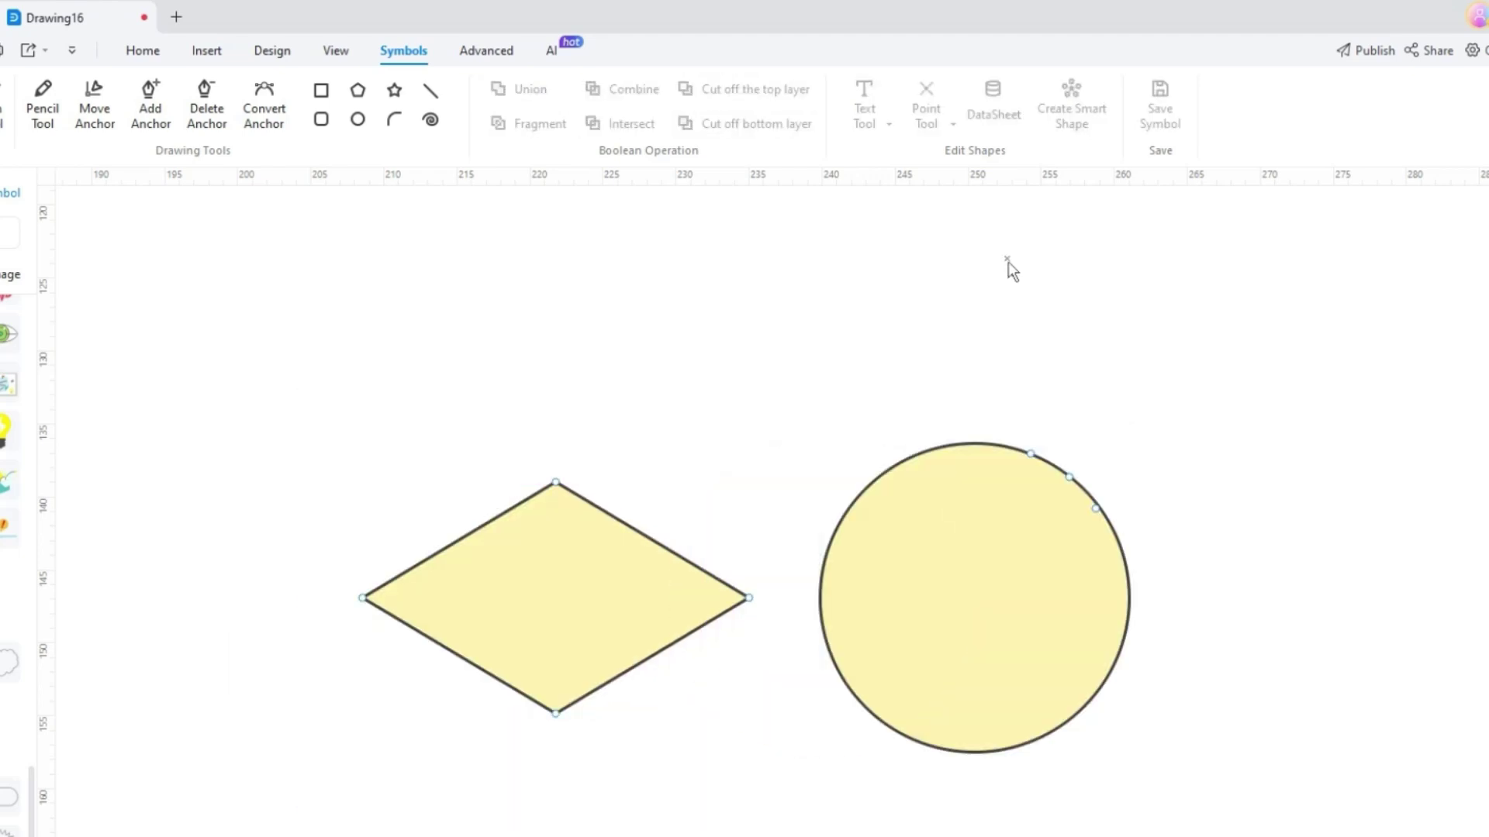
click(1009, 535)
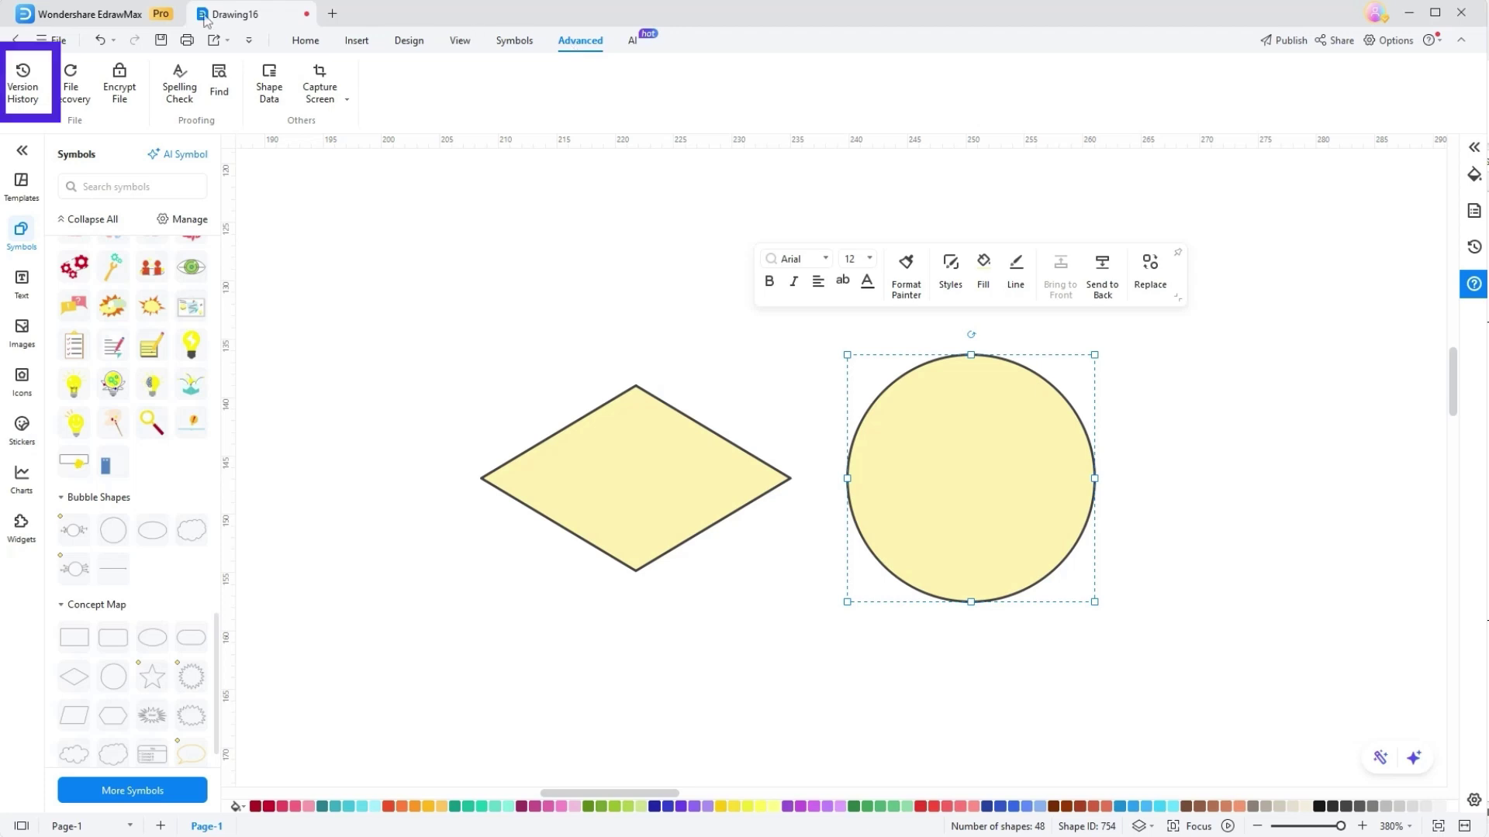
Review the version history and recoverable file backups, then bring up Encrypt File password protection.
click(24, 87)
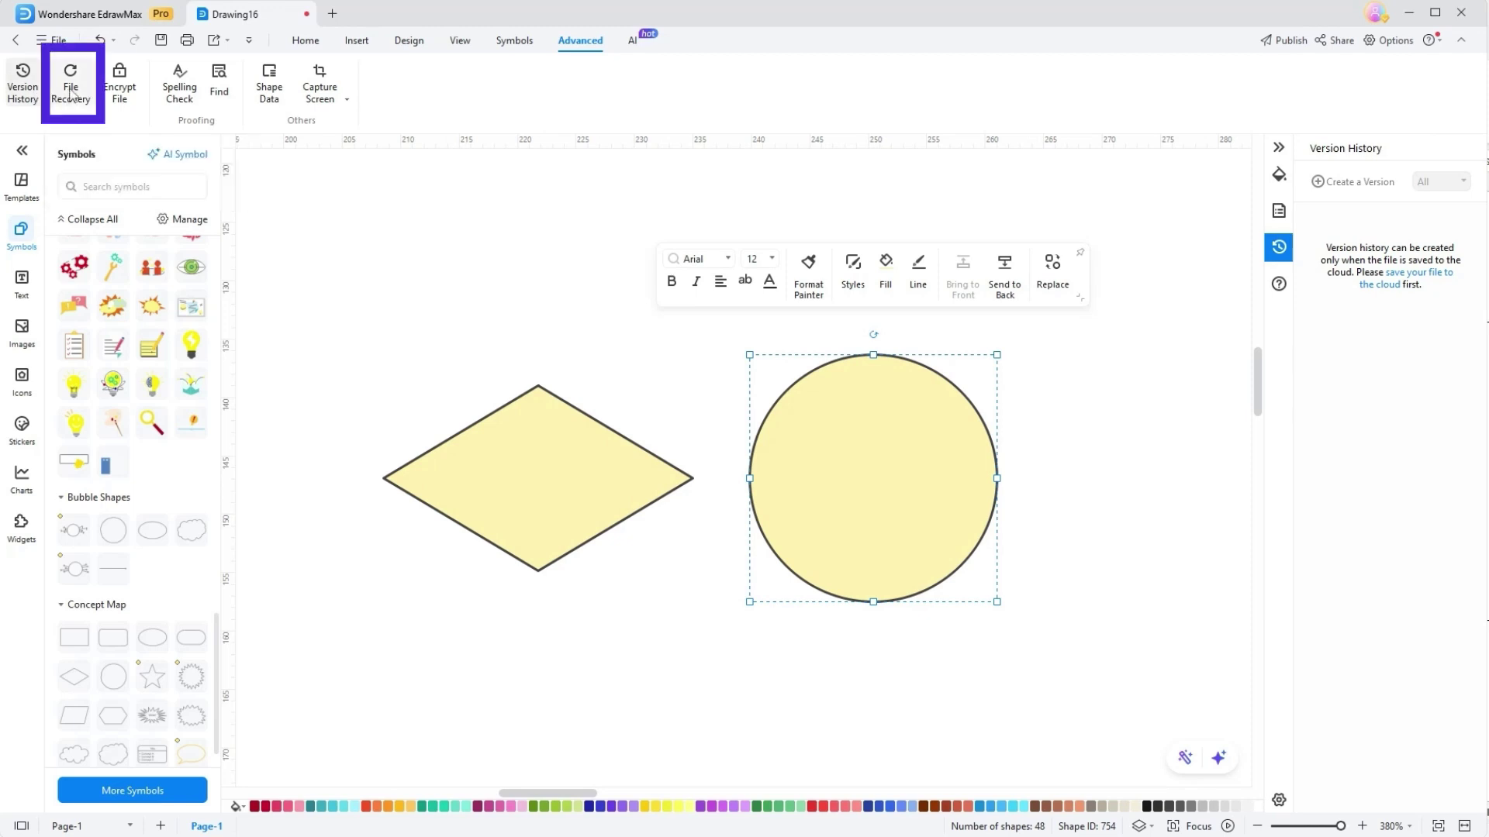
click(71, 91)
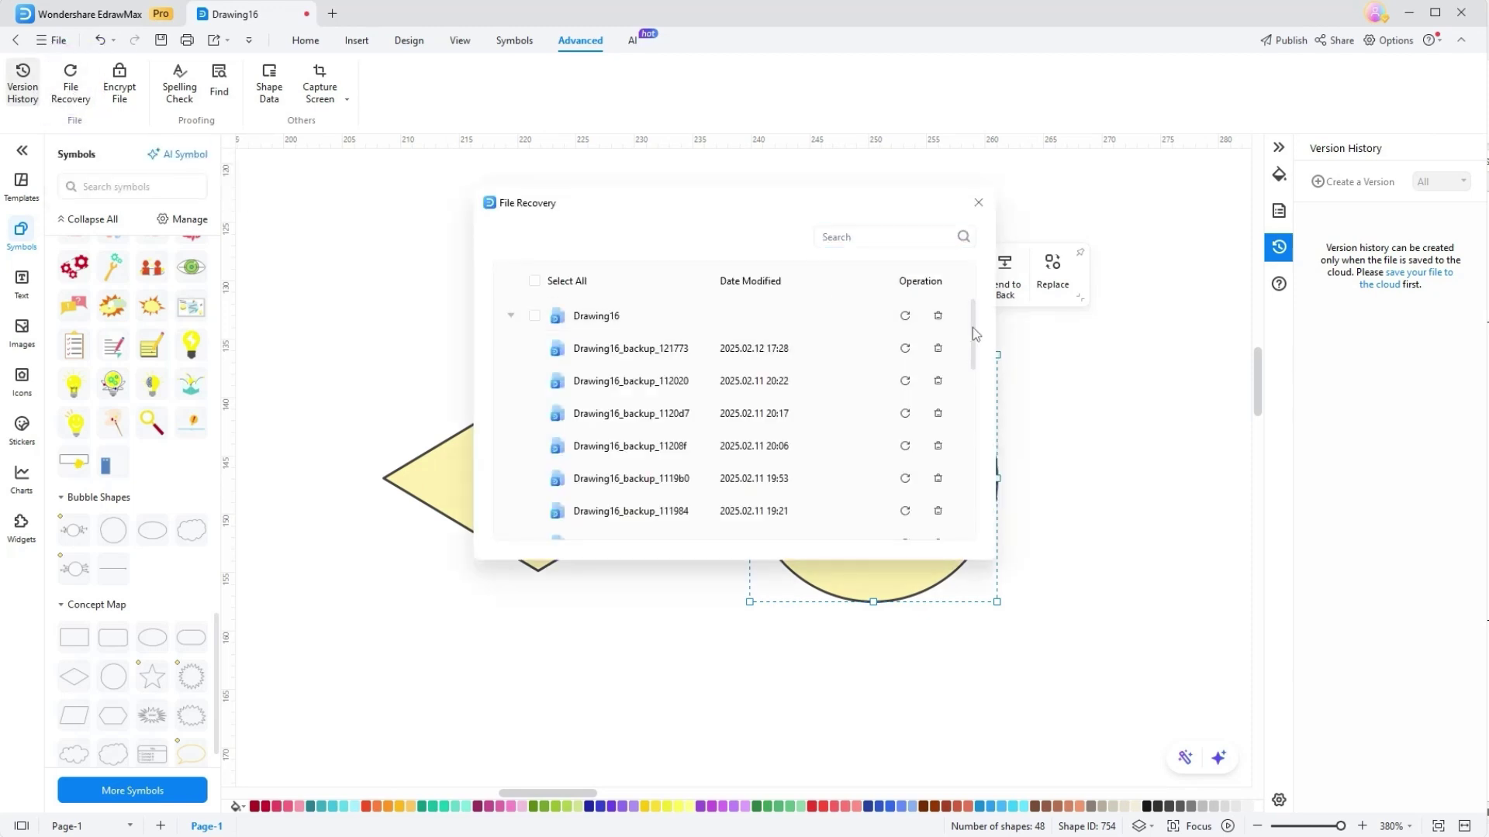
drag(975, 333, 983, 395)
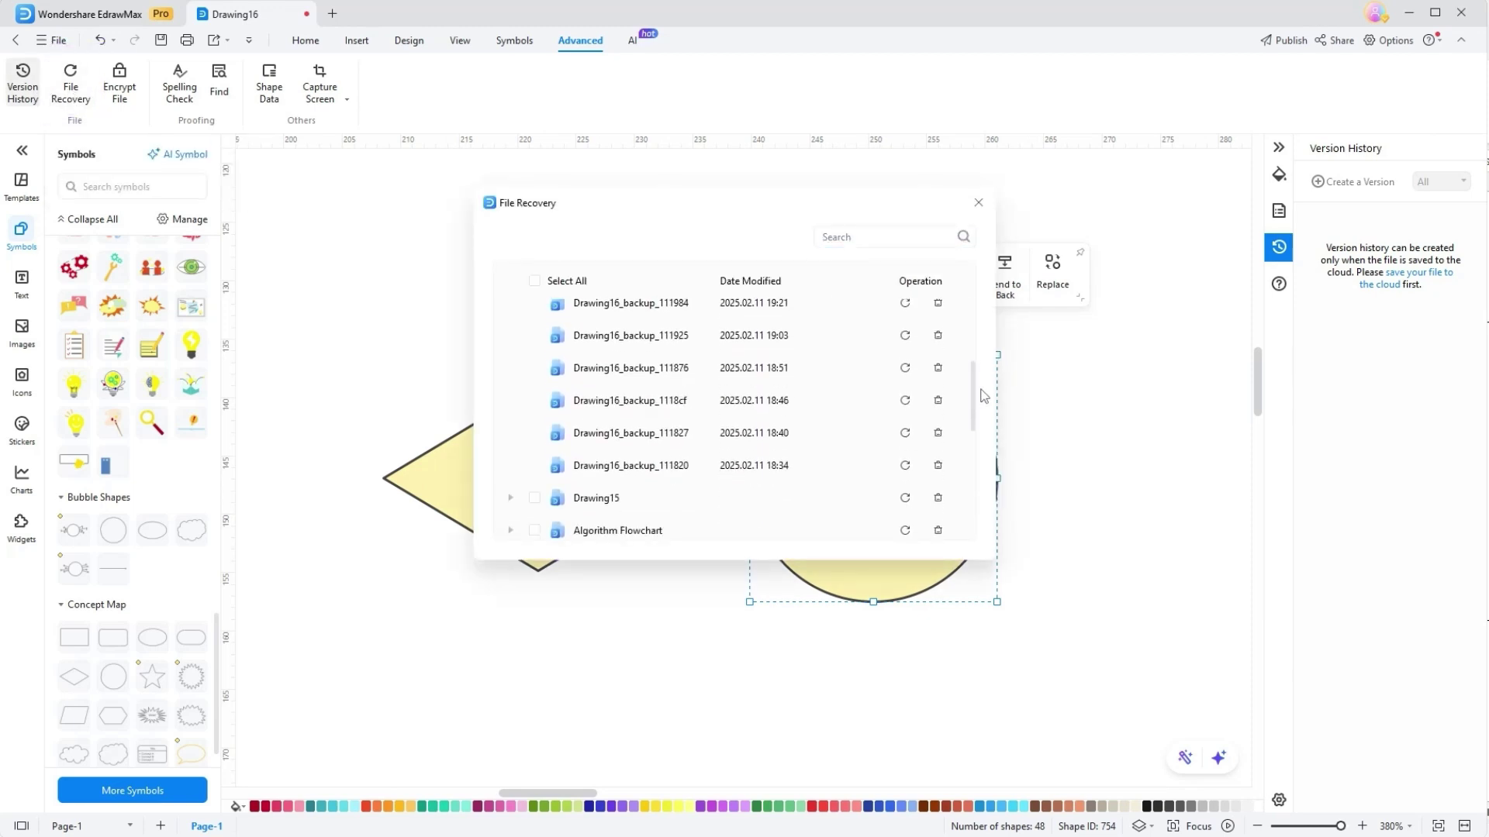
click(978, 203)
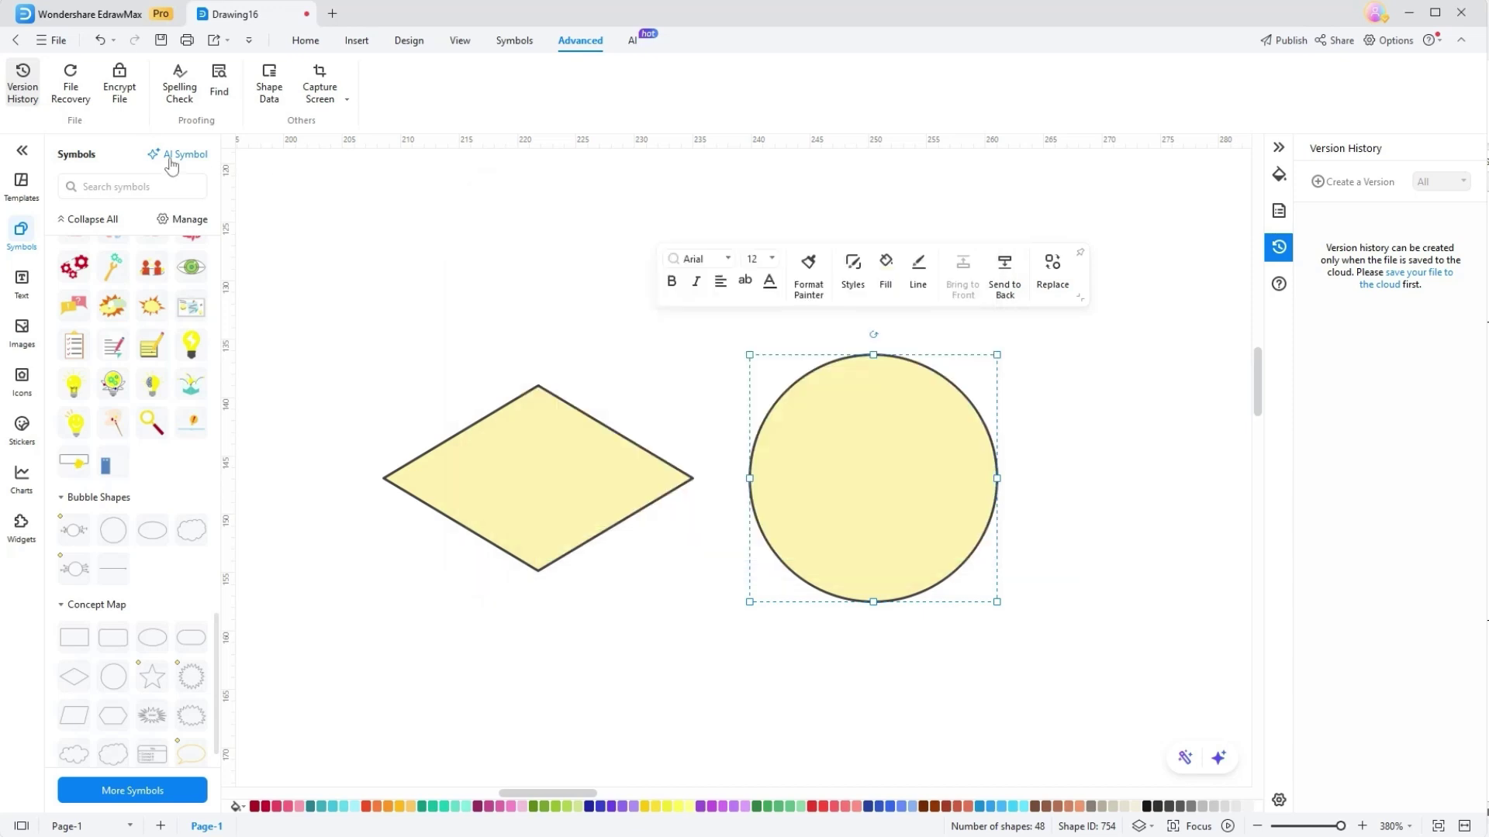
click(127, 88)
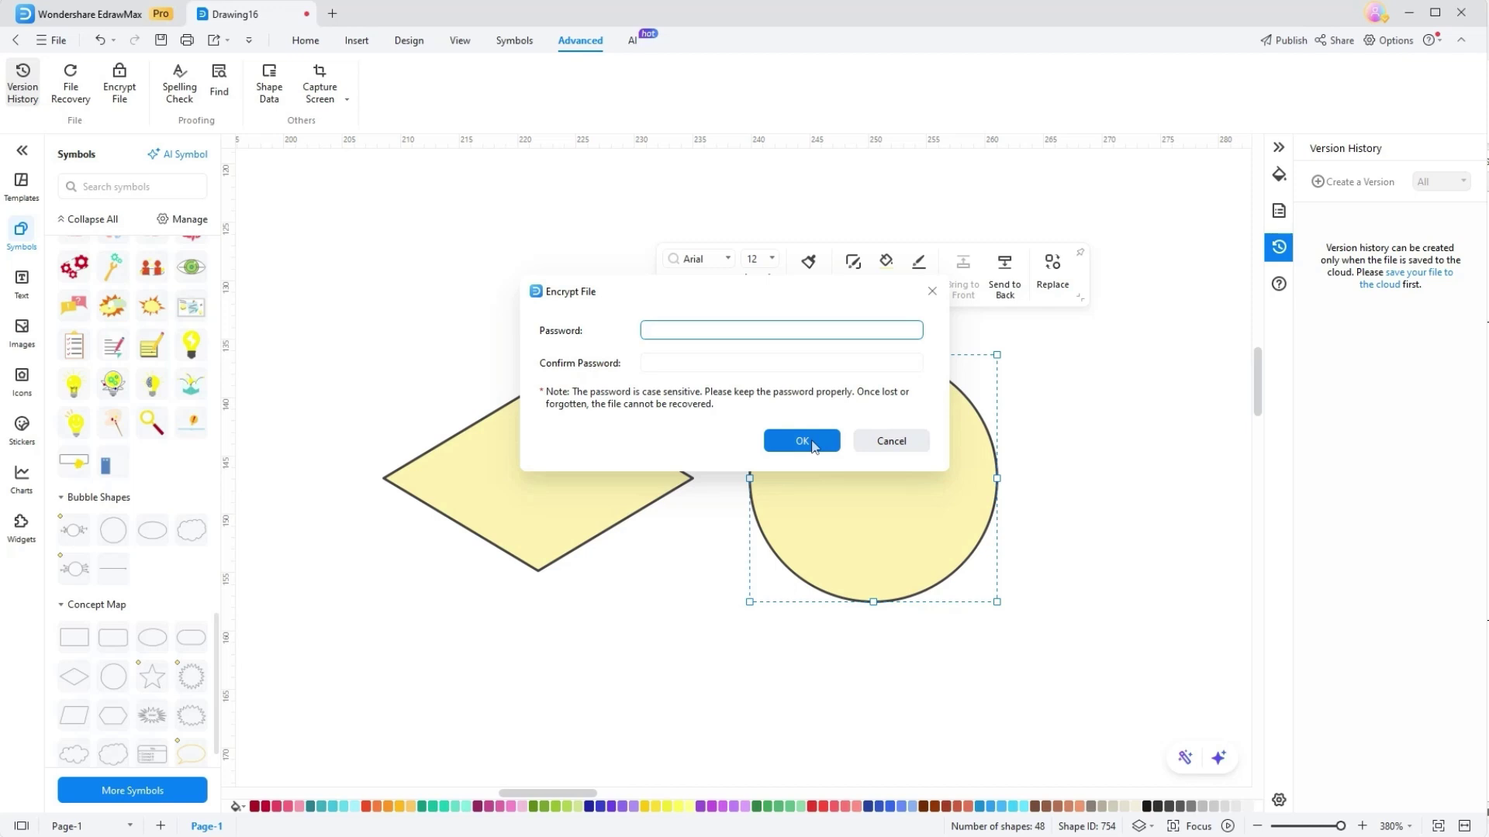
Cancel encryption, then try Spelling Check, Find and Replace, Shape Data and Capture Screen.
click(889, 441)
click(181, 89)
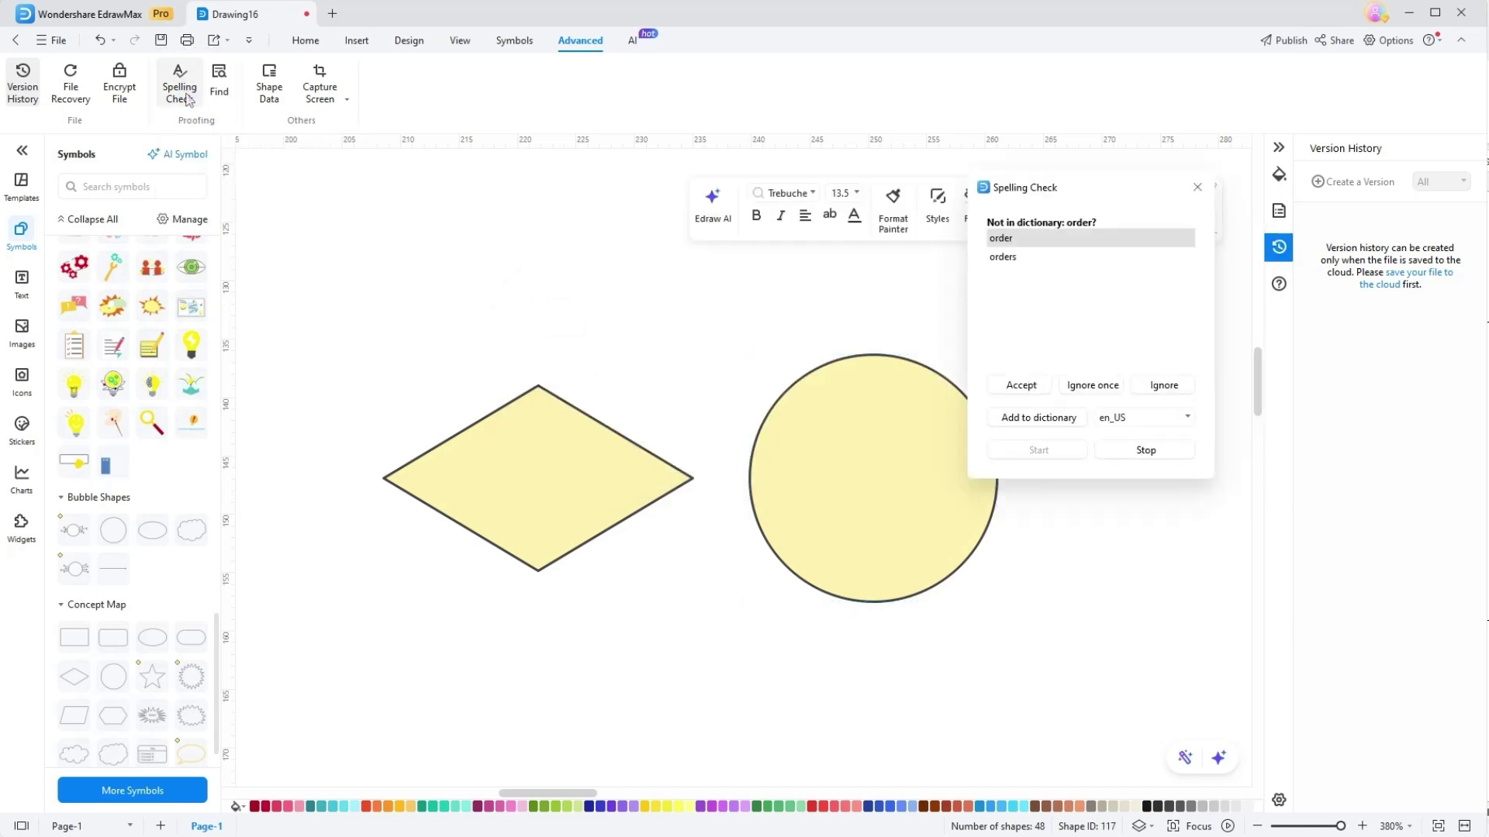
click(229, 94)
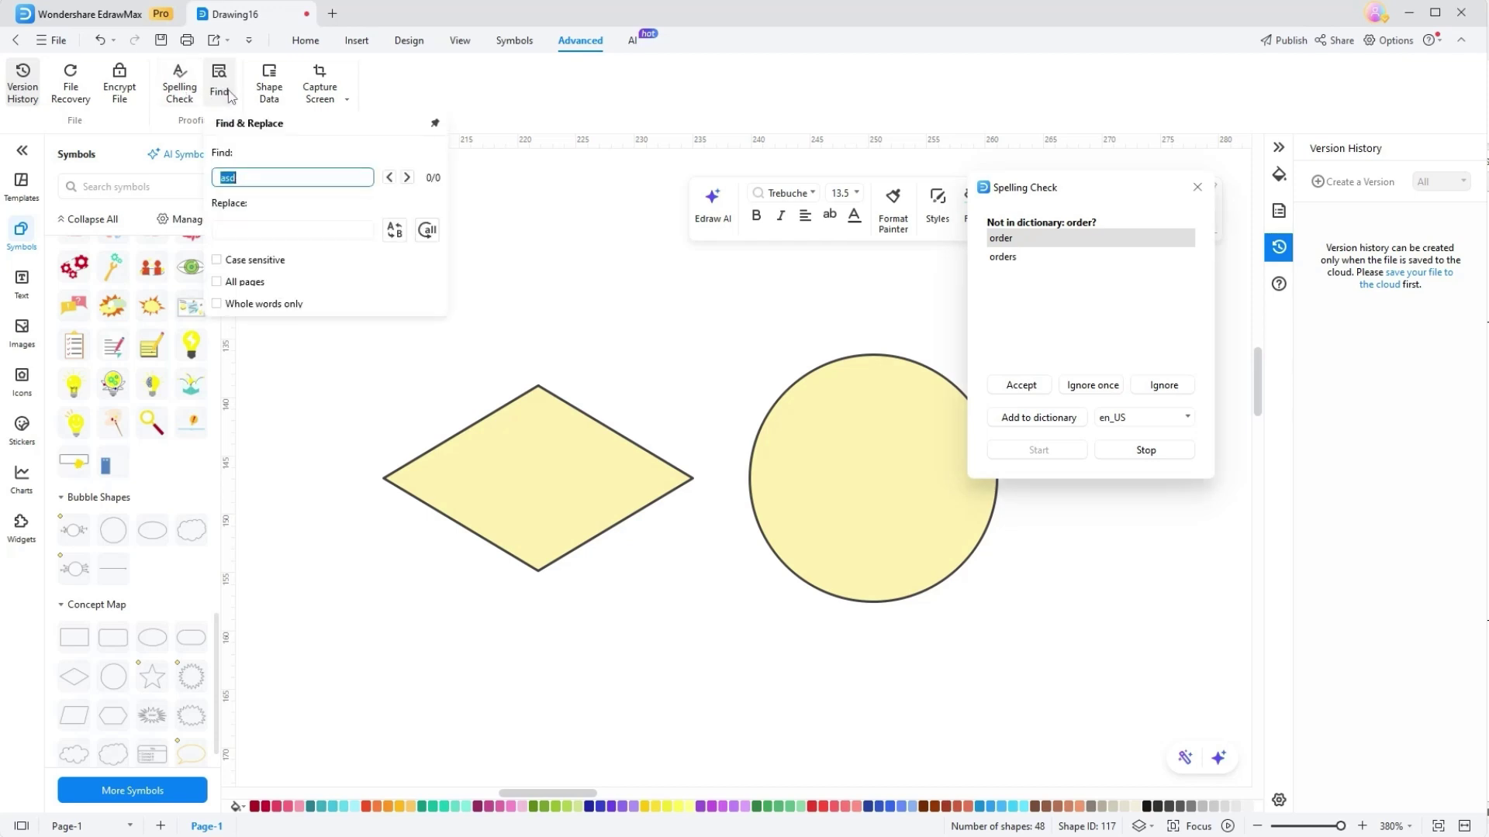
click(266, 91)
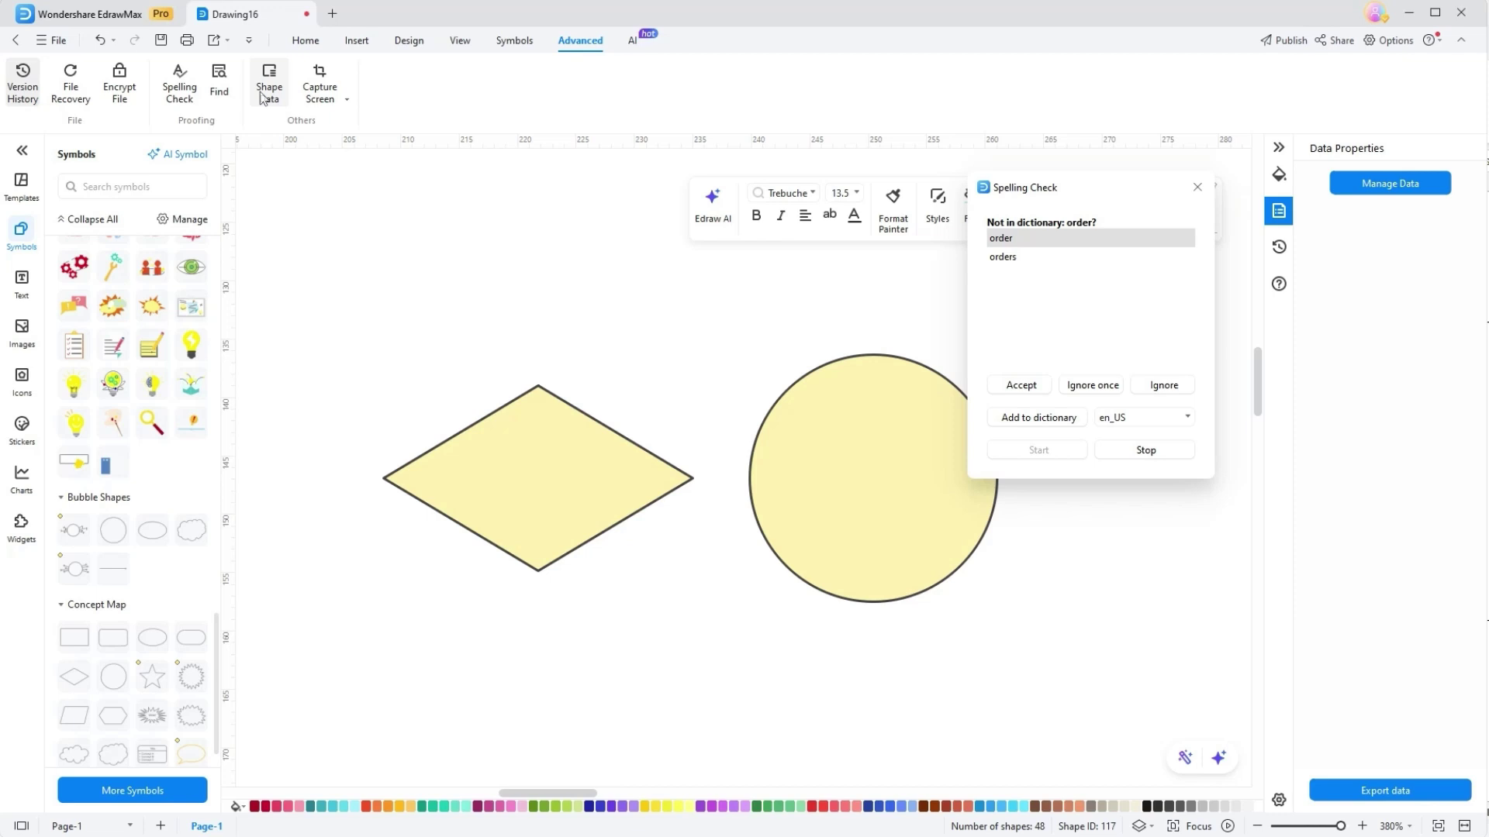
click(346, 101)
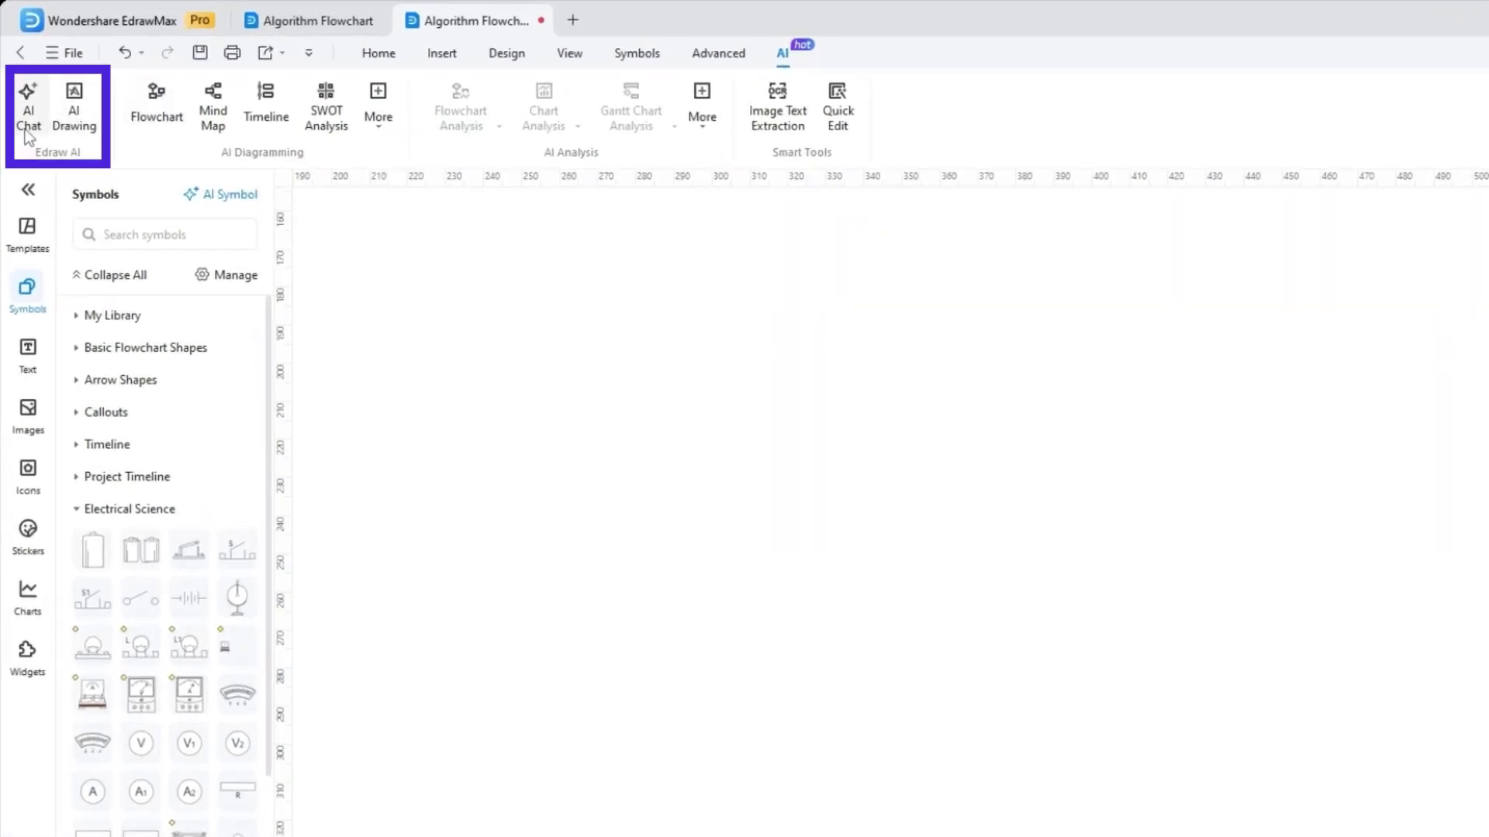
Have Edraw AI Chat draw a User Analysis > User Profile diagram from the example tablet-user subject.
click(28, 123)
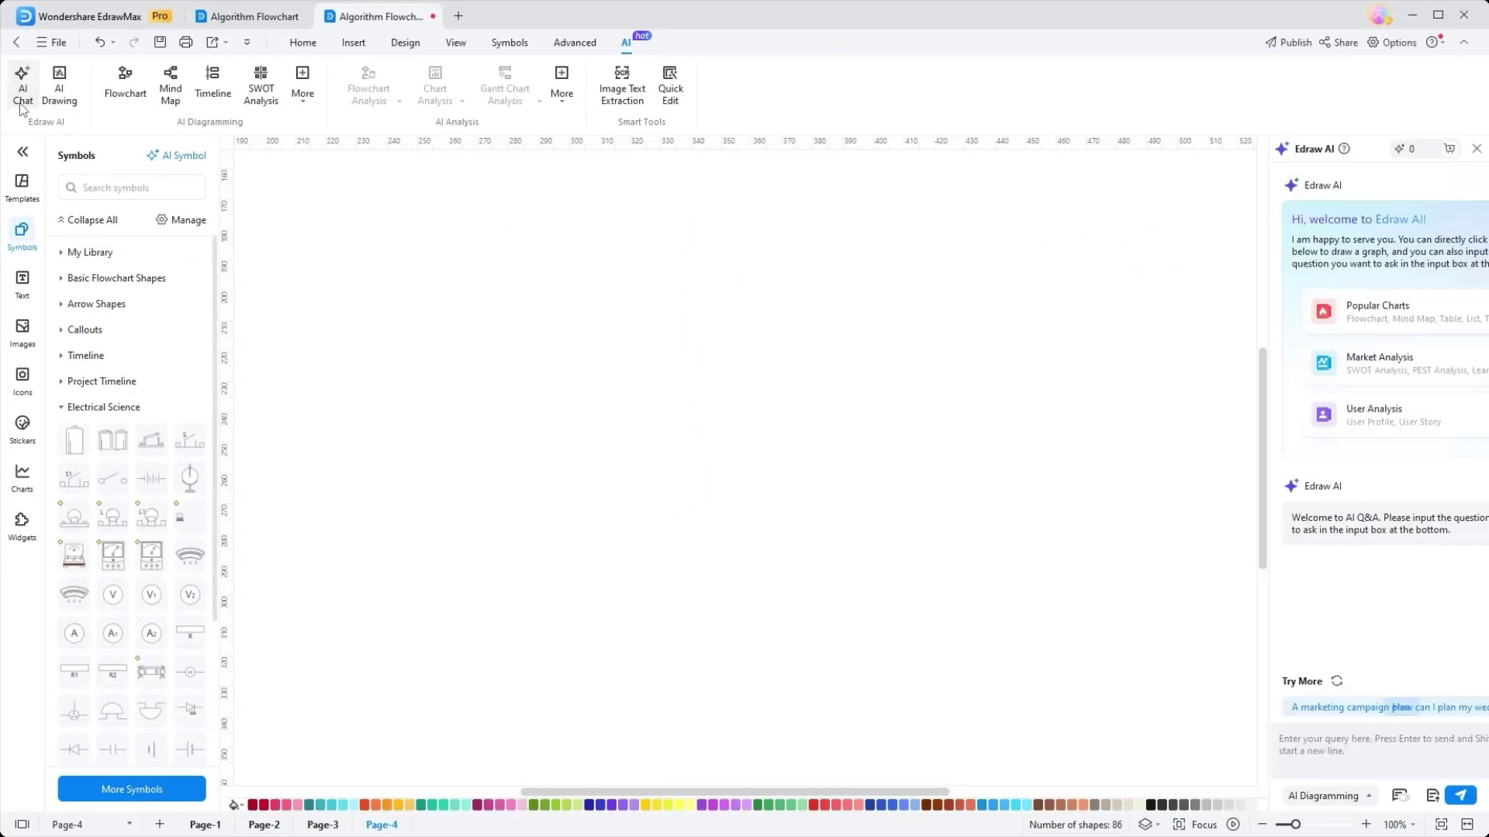
click(1271, 415)
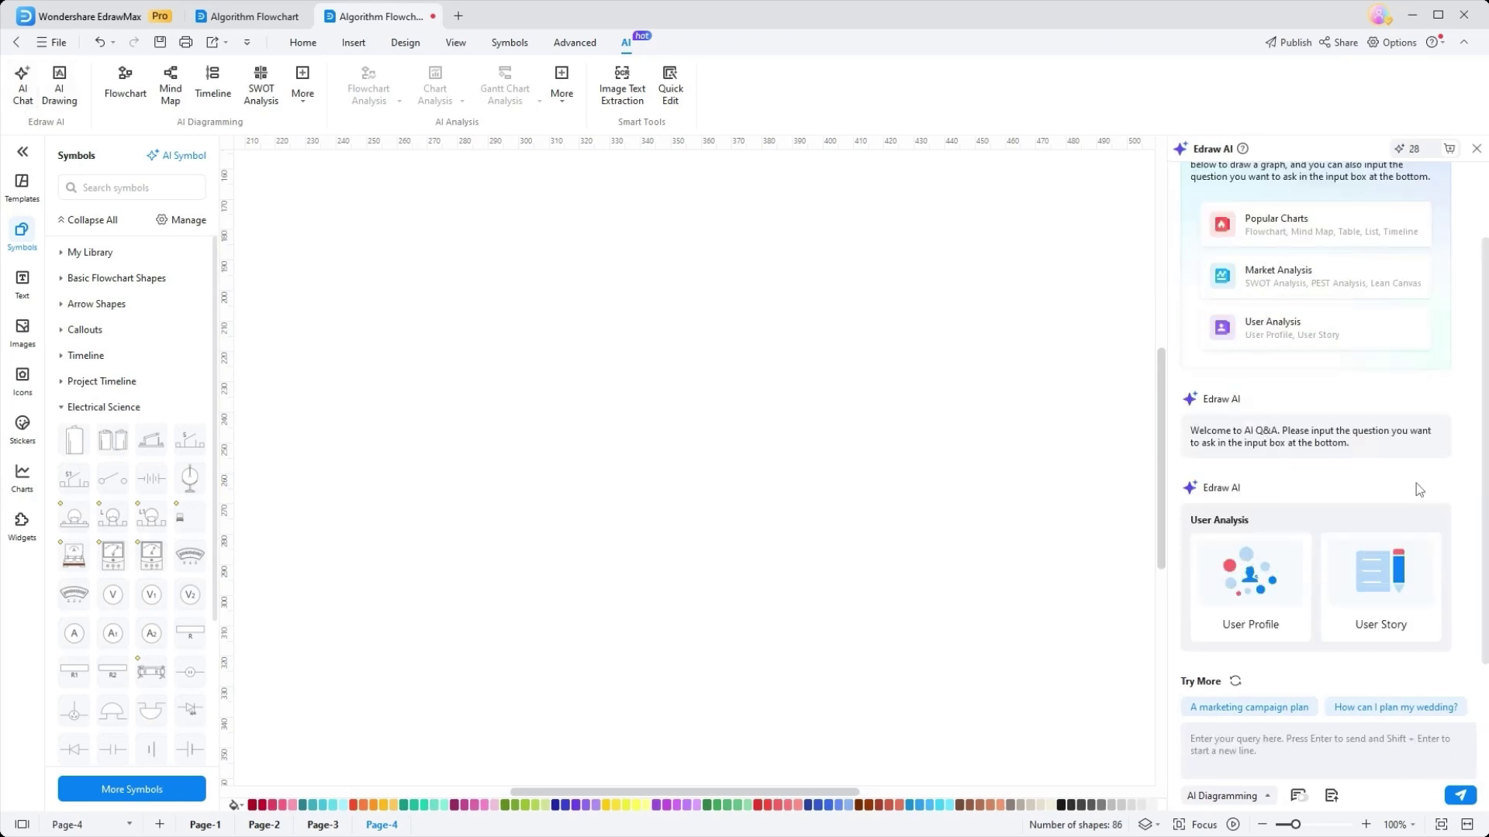
click(1267, 592)
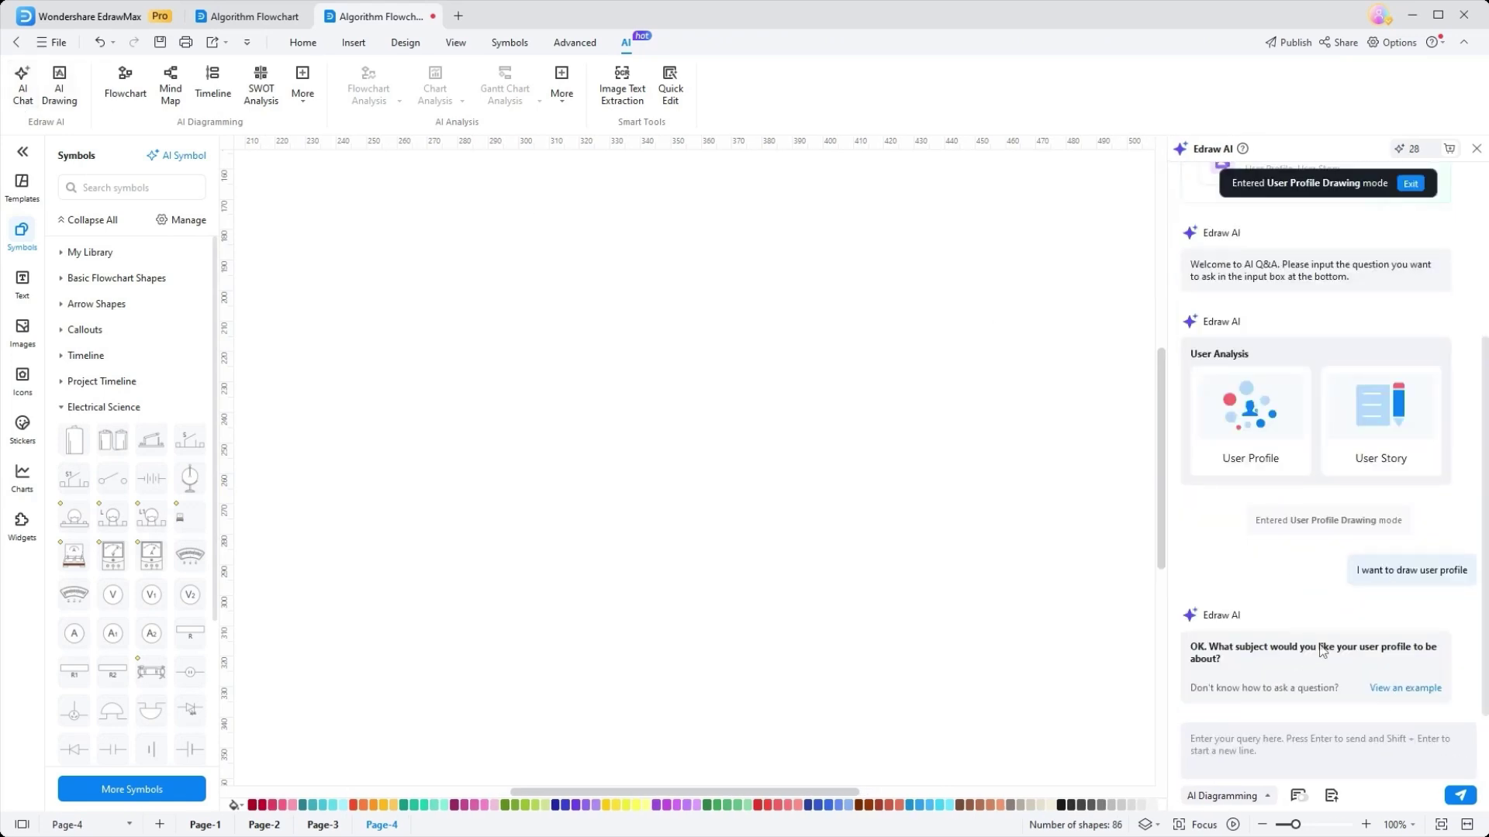
click(1248, 747)
scroll(1221, 582, up, 3)
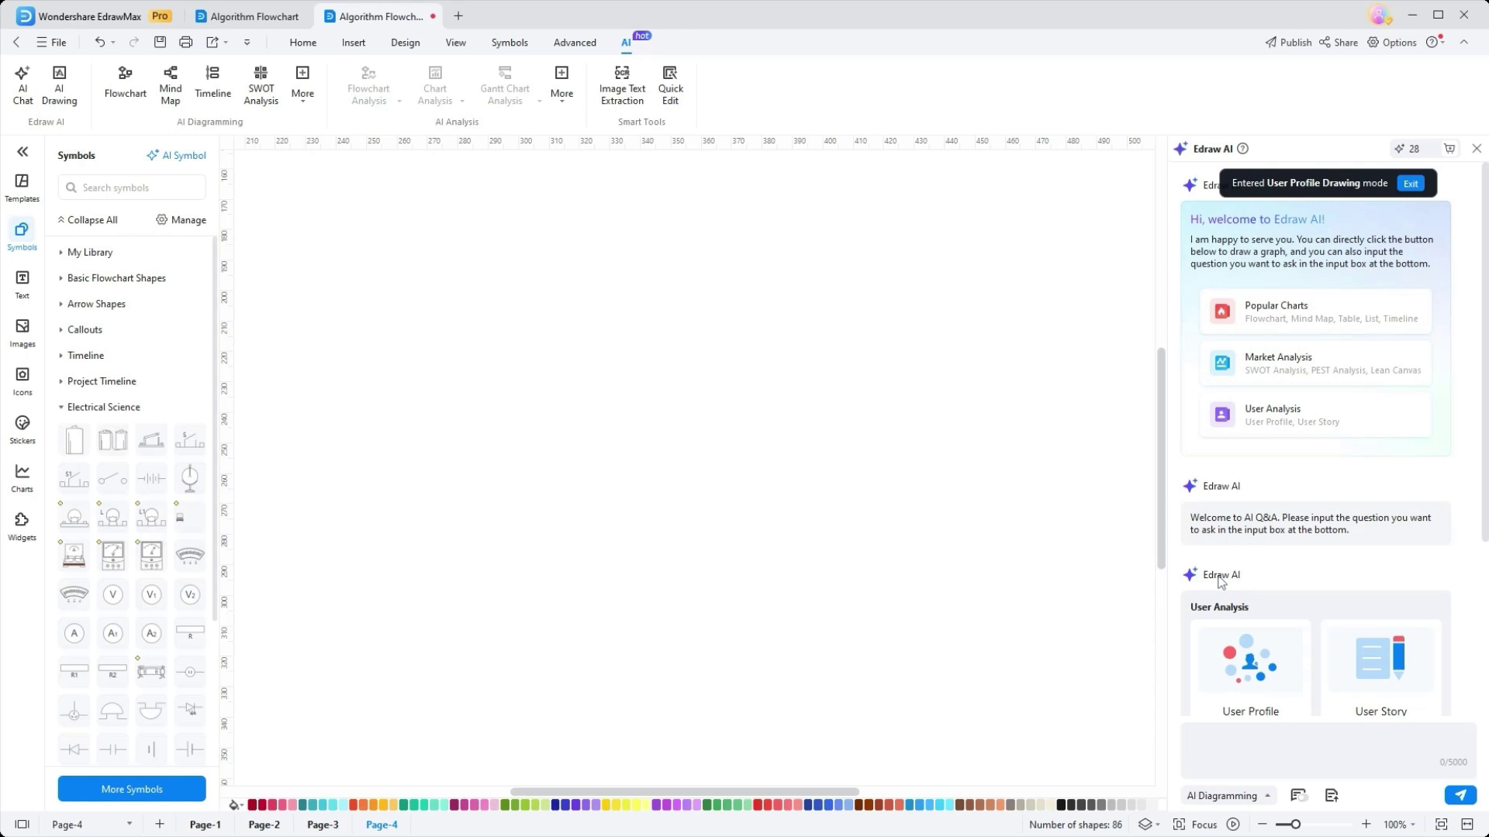
scroll(1221, 582, down, 3)
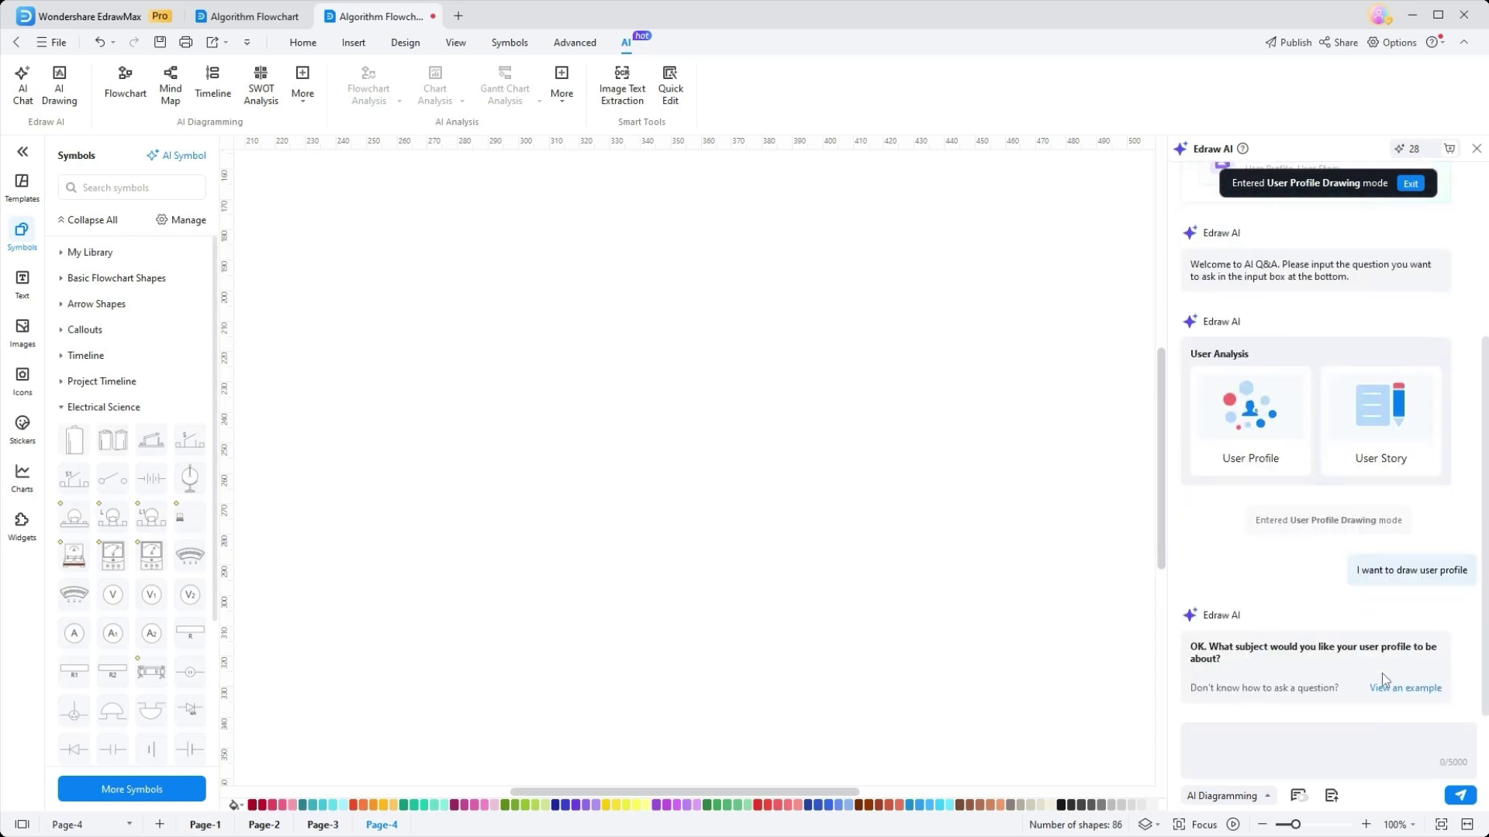
click(1375, 687)
mouse_move(1232, 688)
mouse_down()
mouse_move(1318, 692)
mouse_move(1248, 742)
mouse_up()
key(Return)
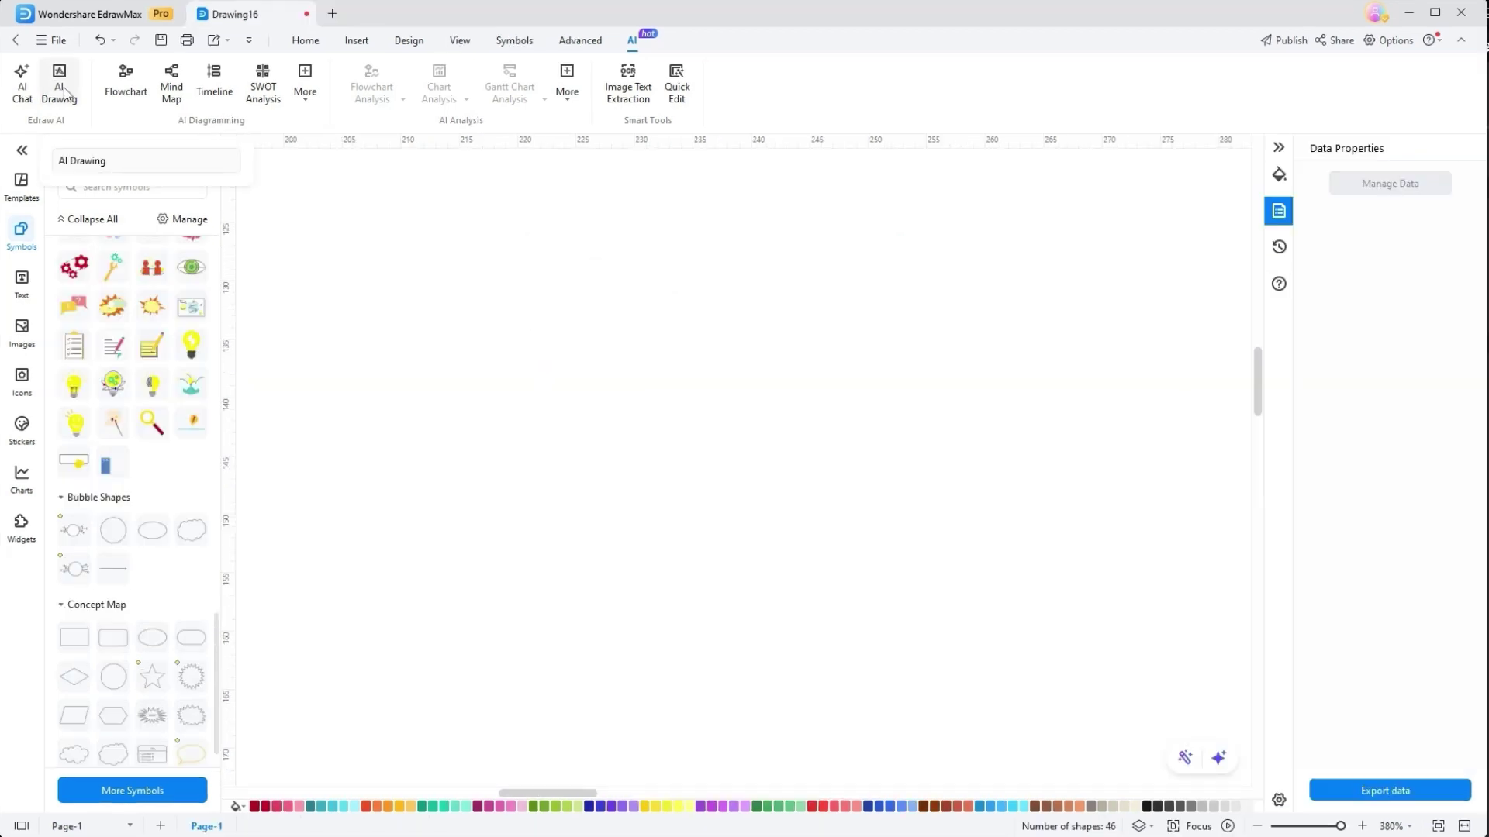
Generate a Symbol-type AI image of 'a man hoding a fish' and insert it as a PNG.
click(60, 87)
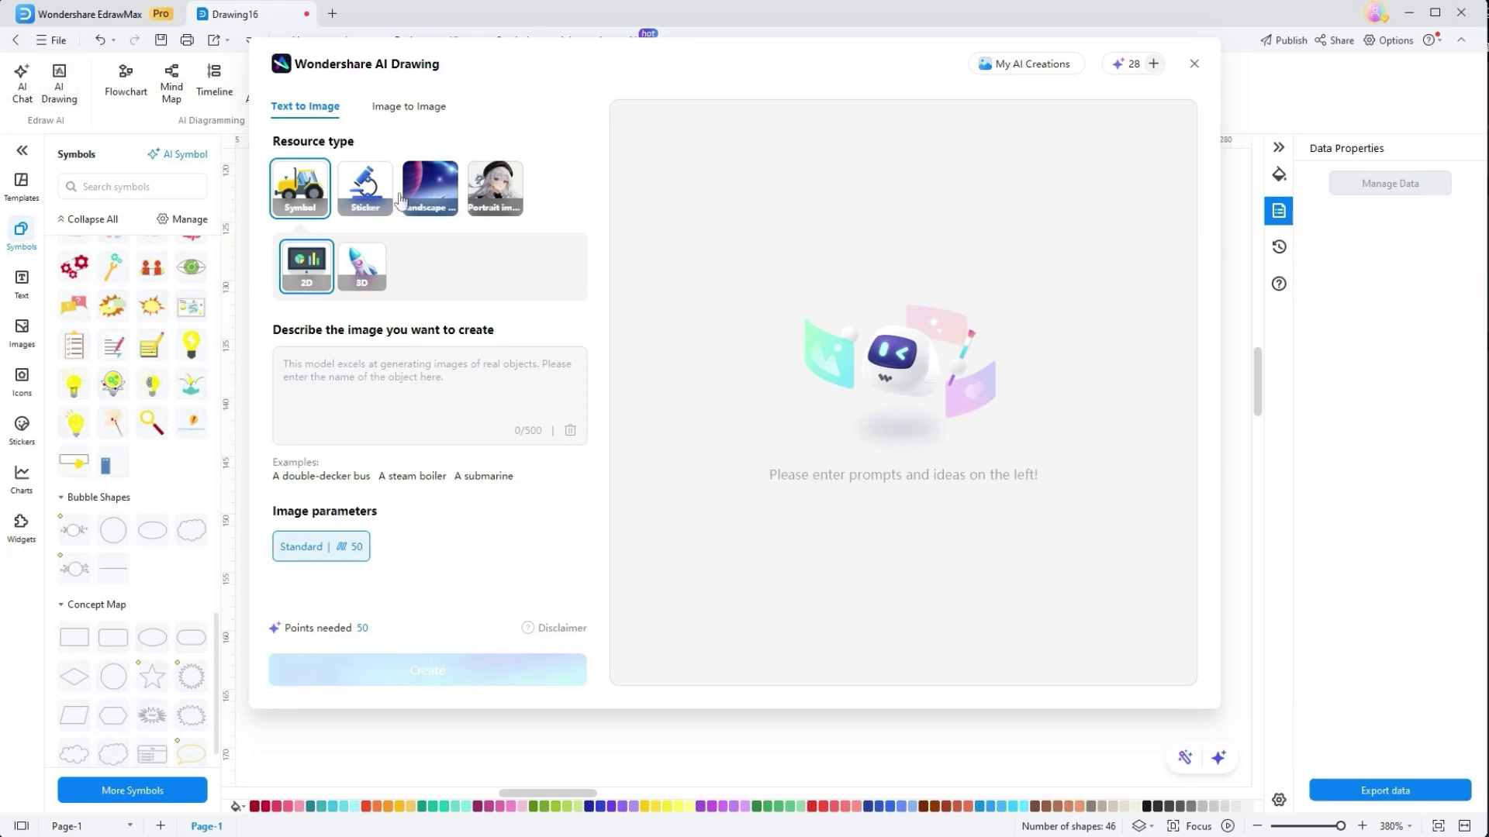
click(430, 188)
click(496, 189)
click(300, 189)
click(340, 384)
text(a man hoding a fish)
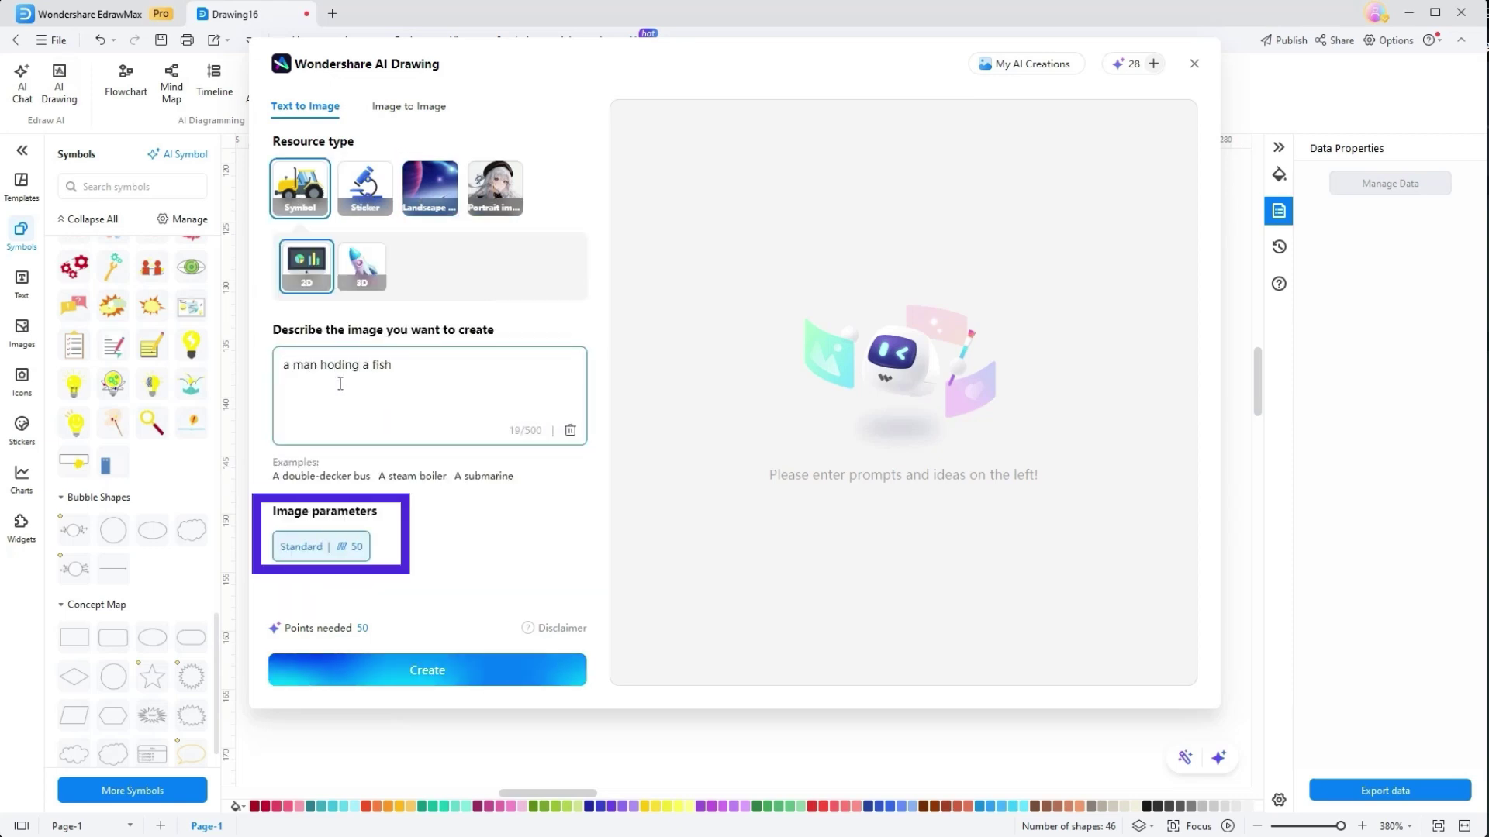
click(423, 671)
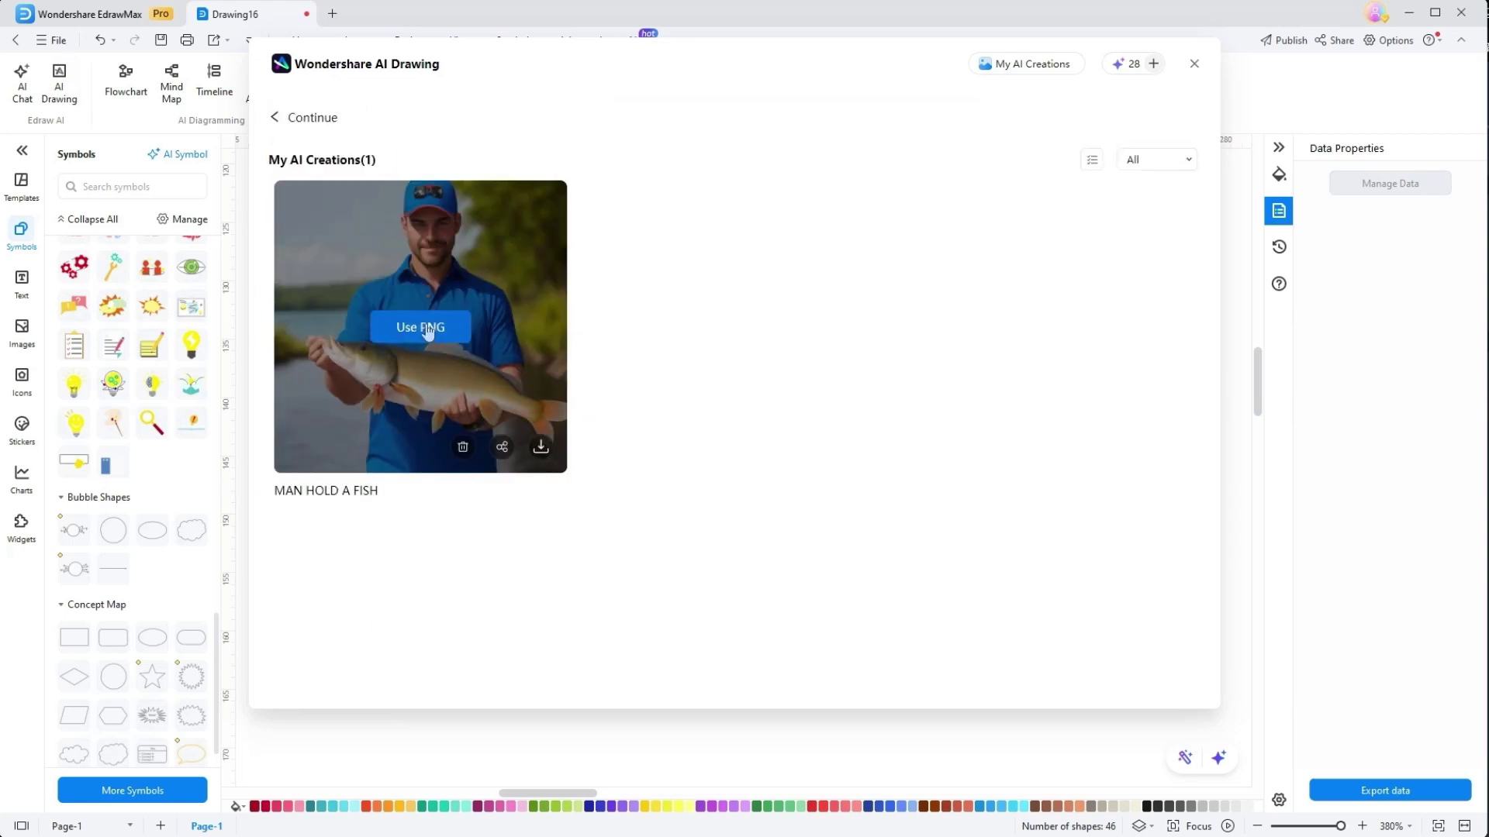
click(426, 327)
click(1194, 63)
scroll(698, 412, down, 5)
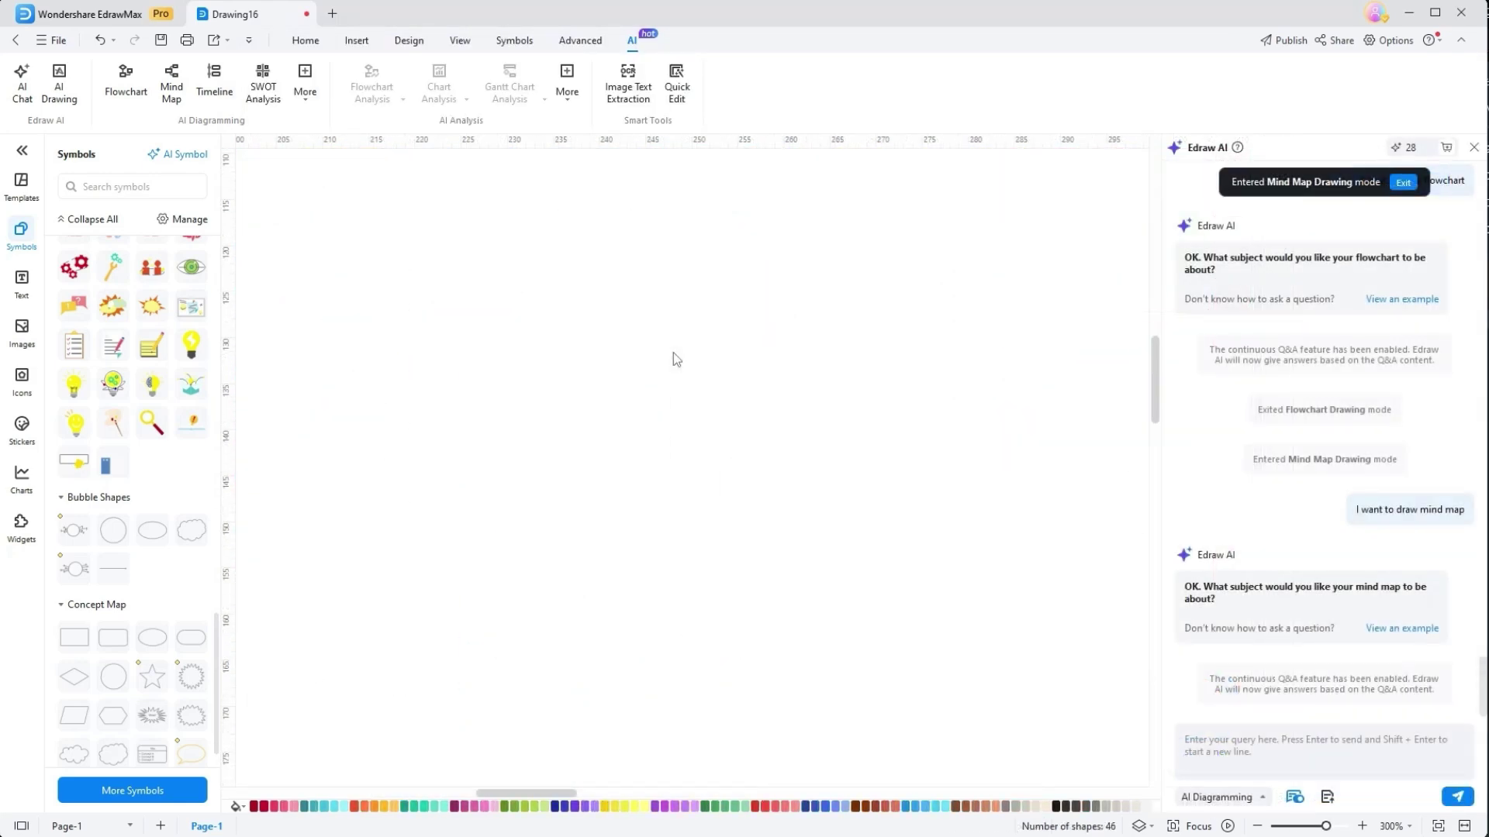
Try the Flowchart and Mind Map AI modes, then place 'wondershare' OCR'd from the logo image.
click(147, 101)
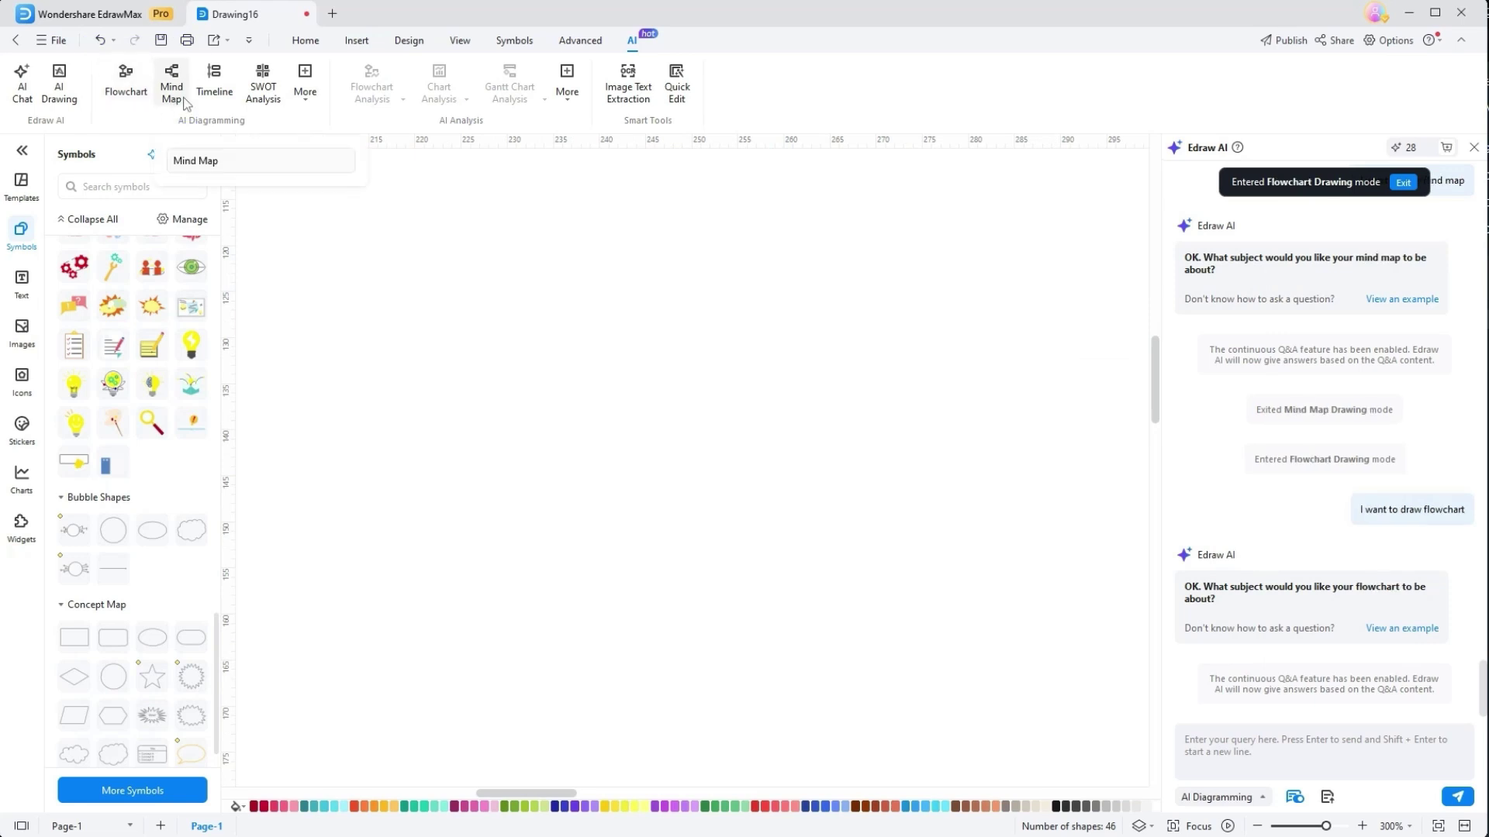
click(172, 87)
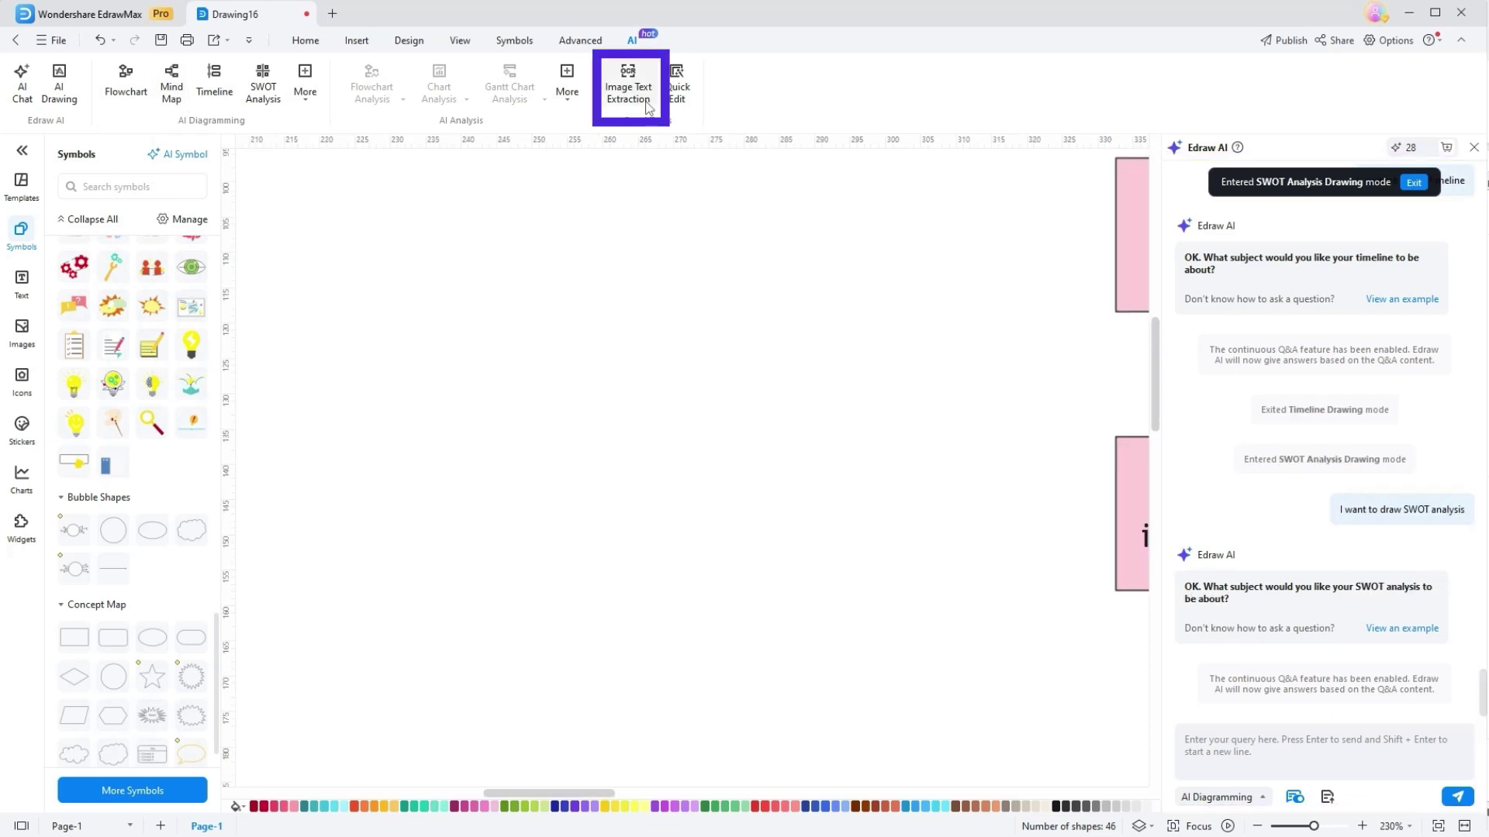
click(645, 103)
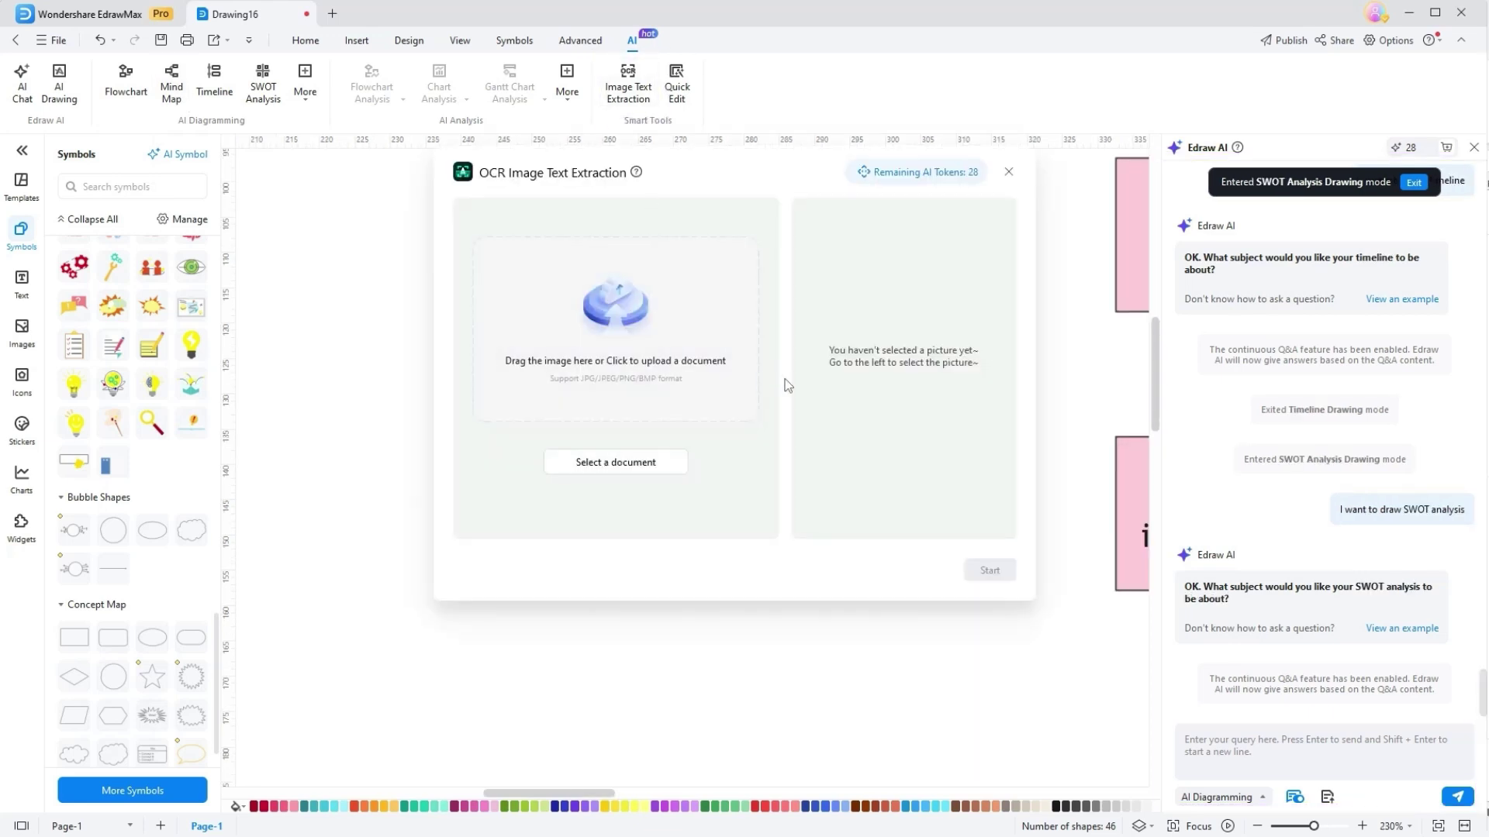
click(616, 462)
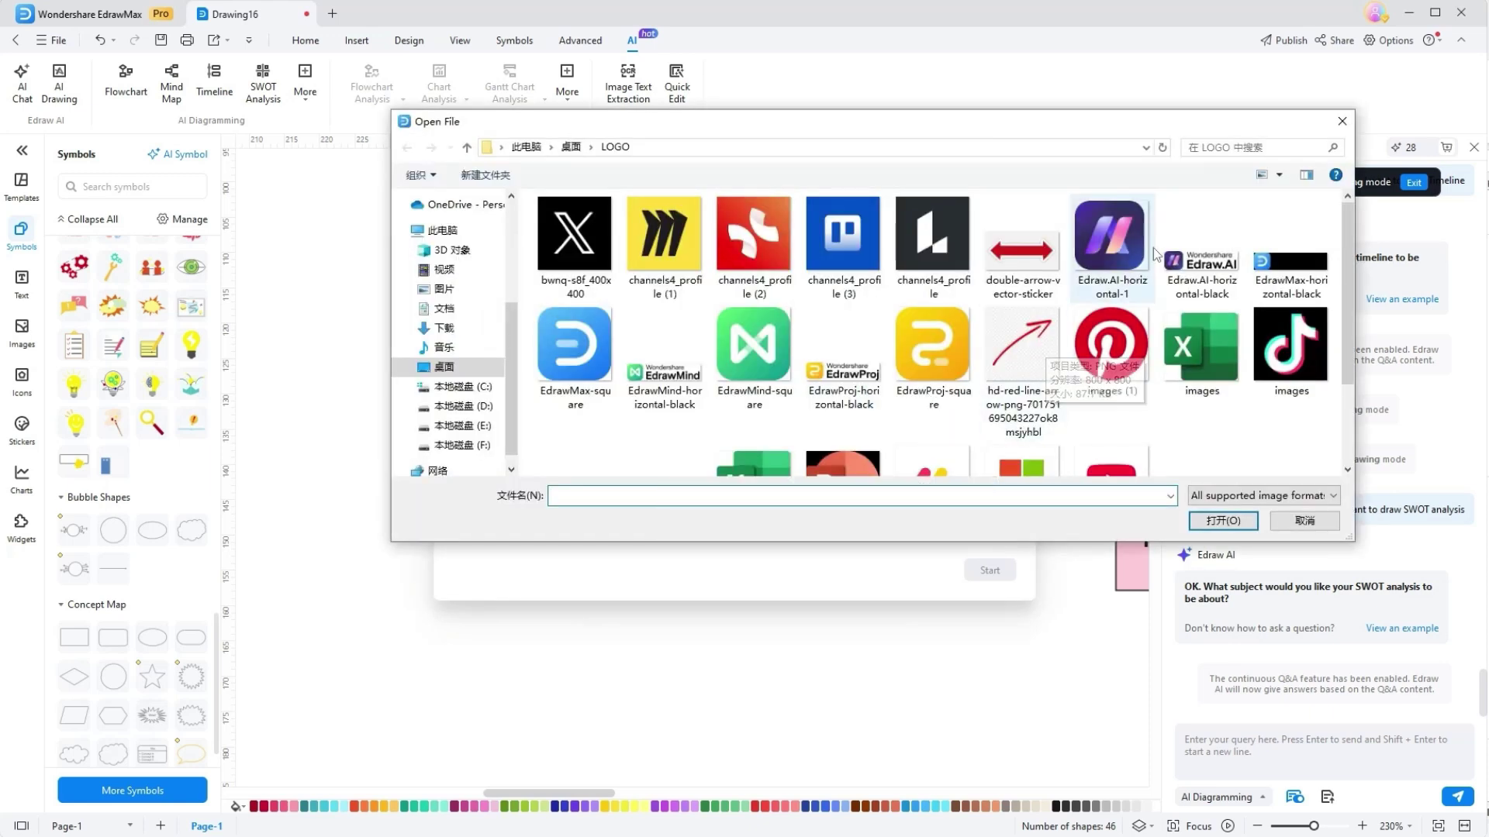
double_click(665, 392)
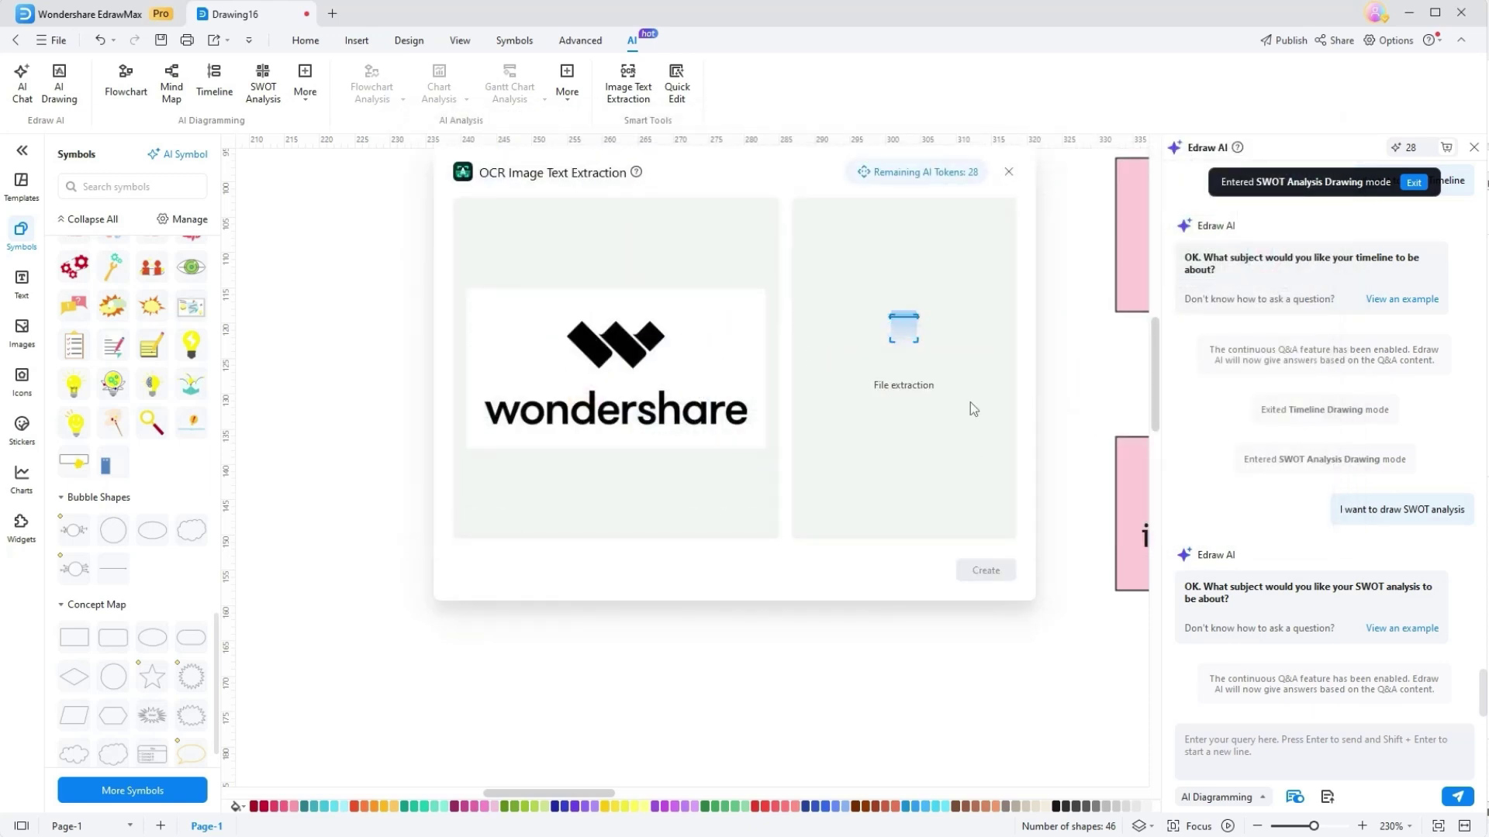
click(986, 570)
scroll(637, 342, down, 10)
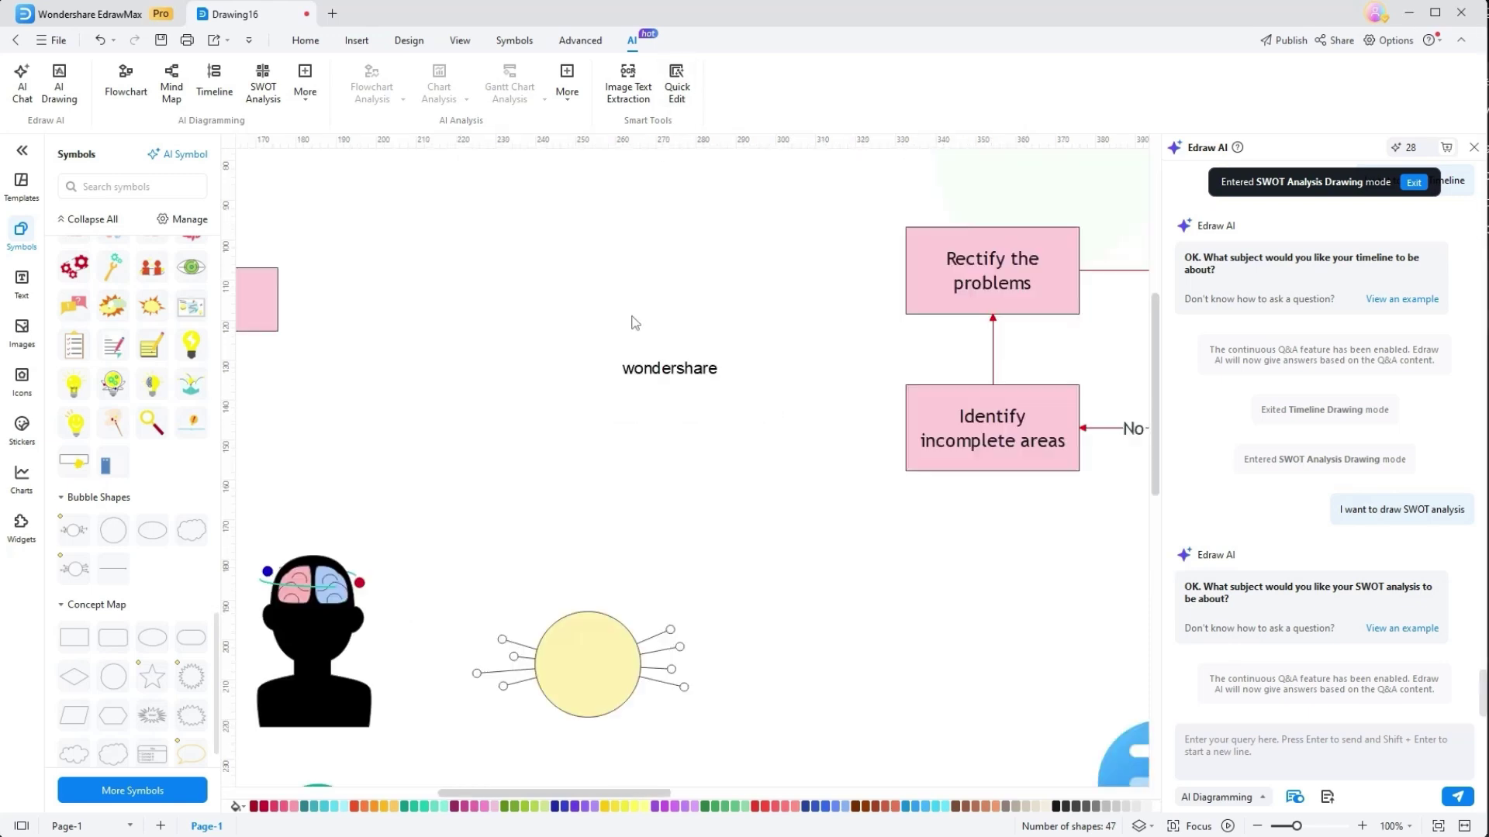
Apply the Scarlet Red global style and unify paragraph vertical alignment to Middle.
click(677, 85)
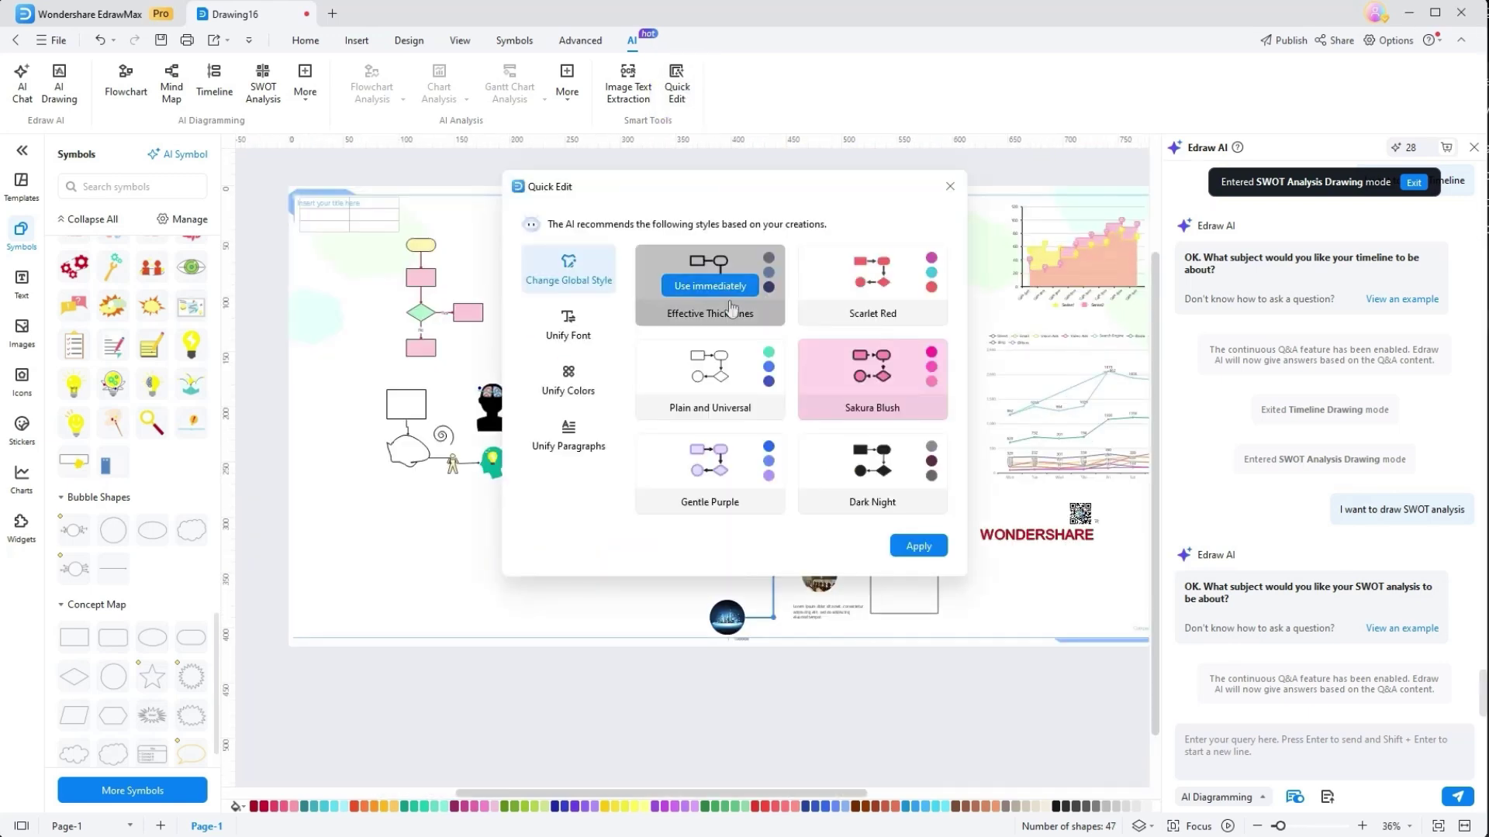
click(861, 289)
click(568, 325)
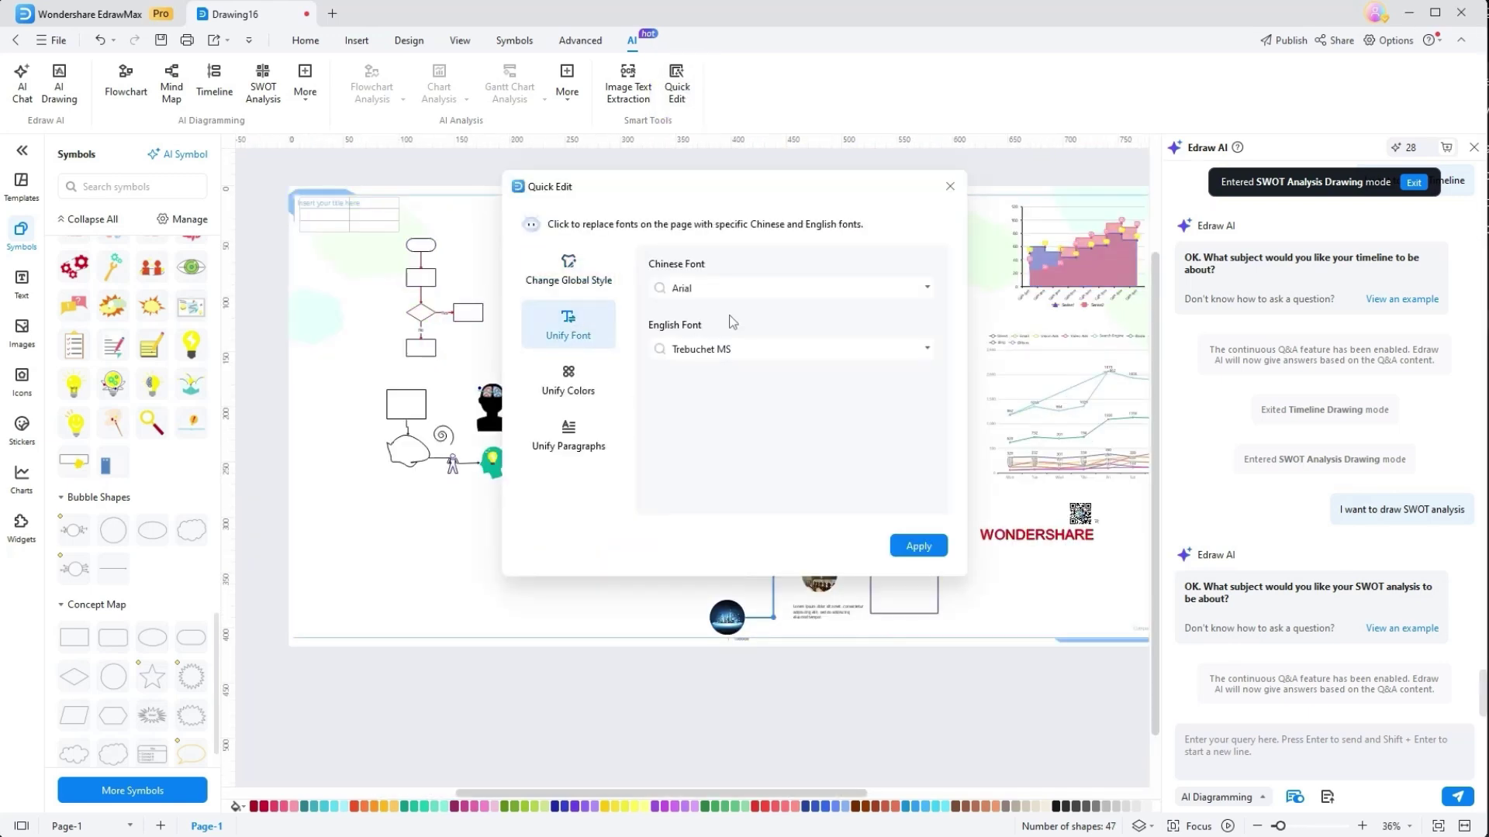
click(578, 381)
scroll(639, 374, down, 5)
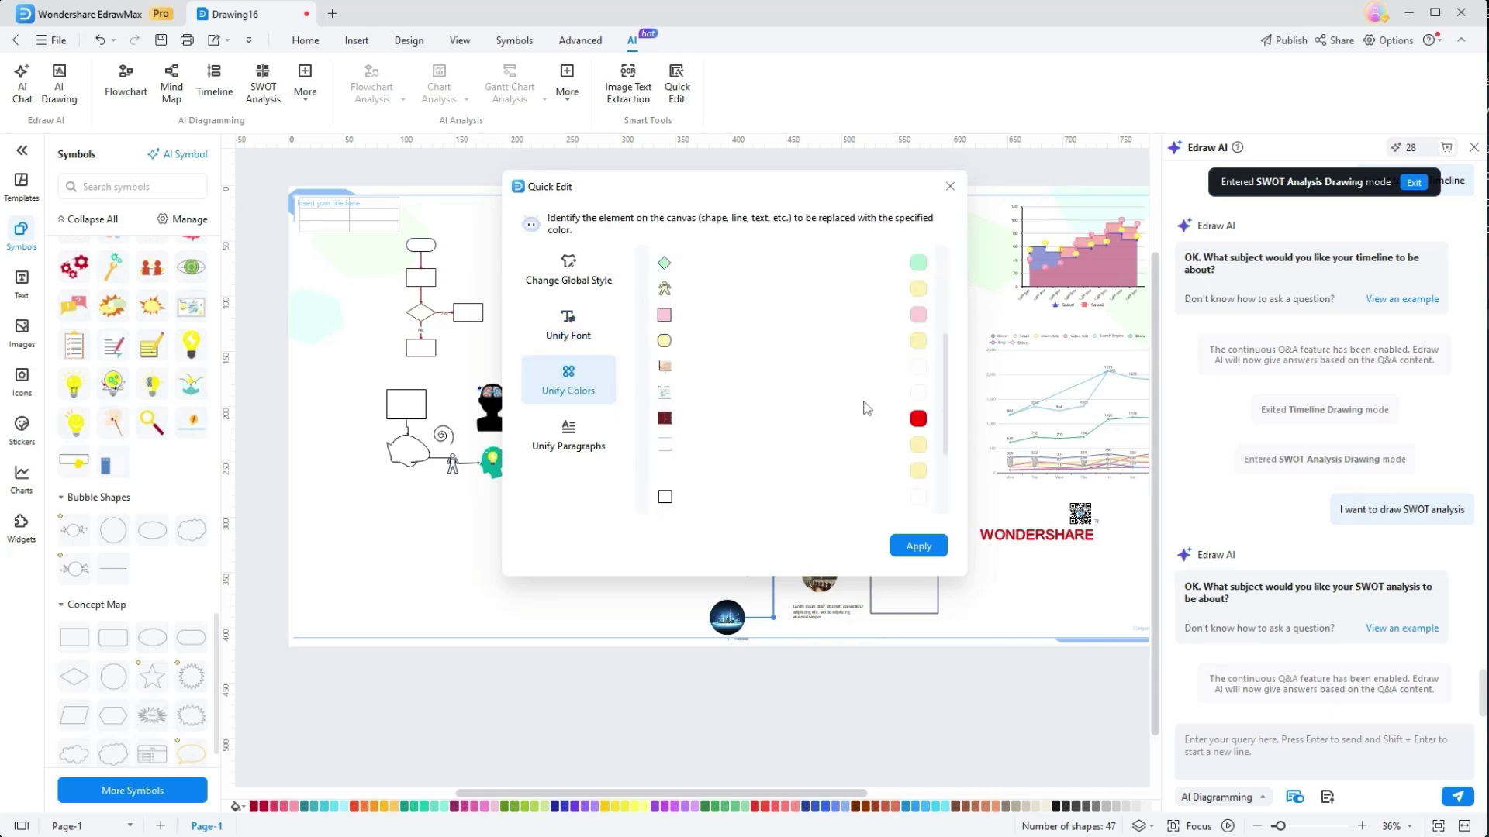
click(568, 436)
click(915, 319)
click(884, 372)
click(919, 546)
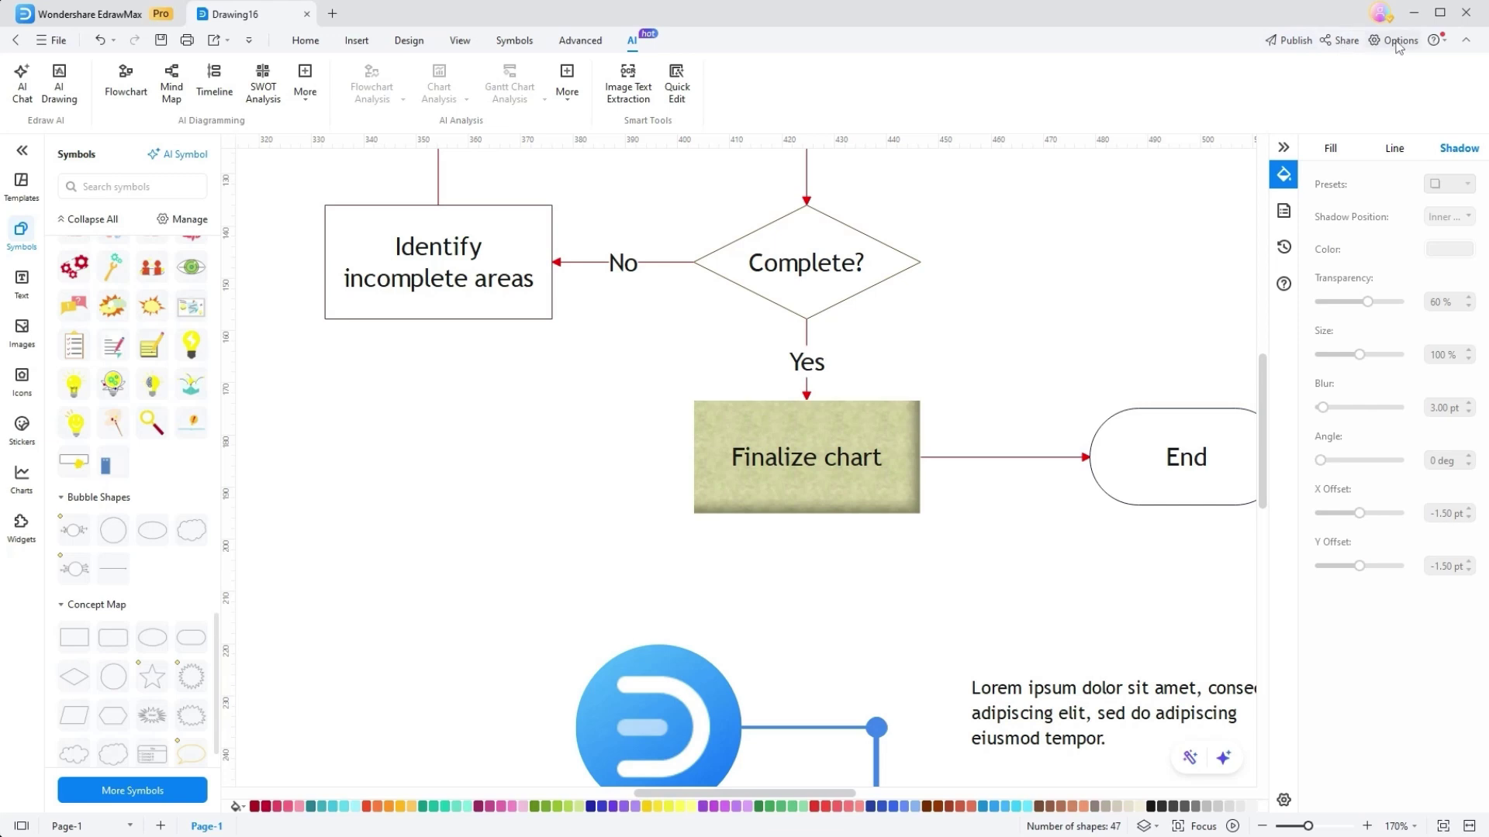
Look over the Publish and Share options, then show Drawing15's File menu.
click(1289, 40)
click(1343, 41)
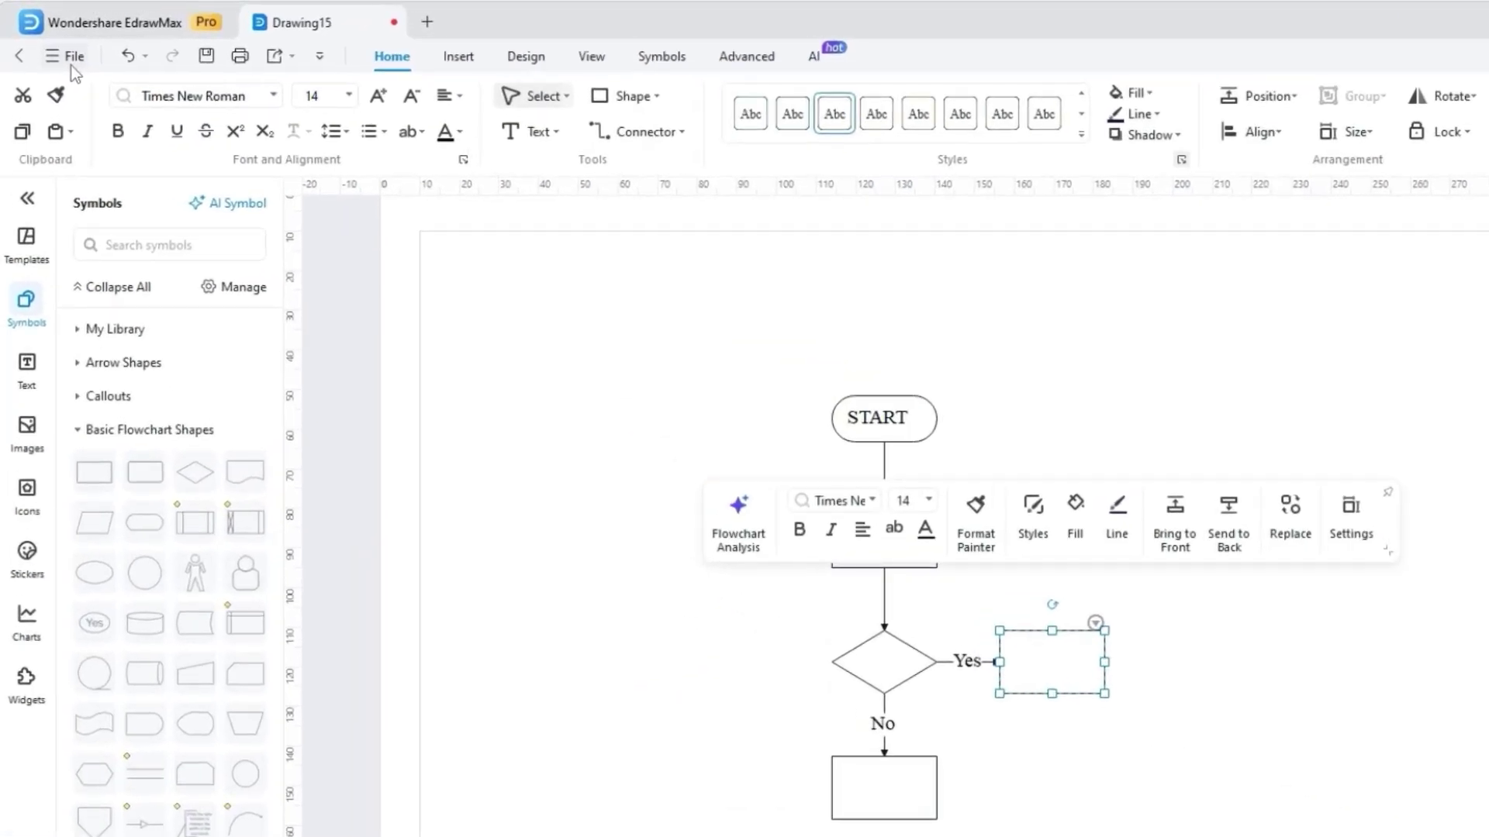
click(54, 45)
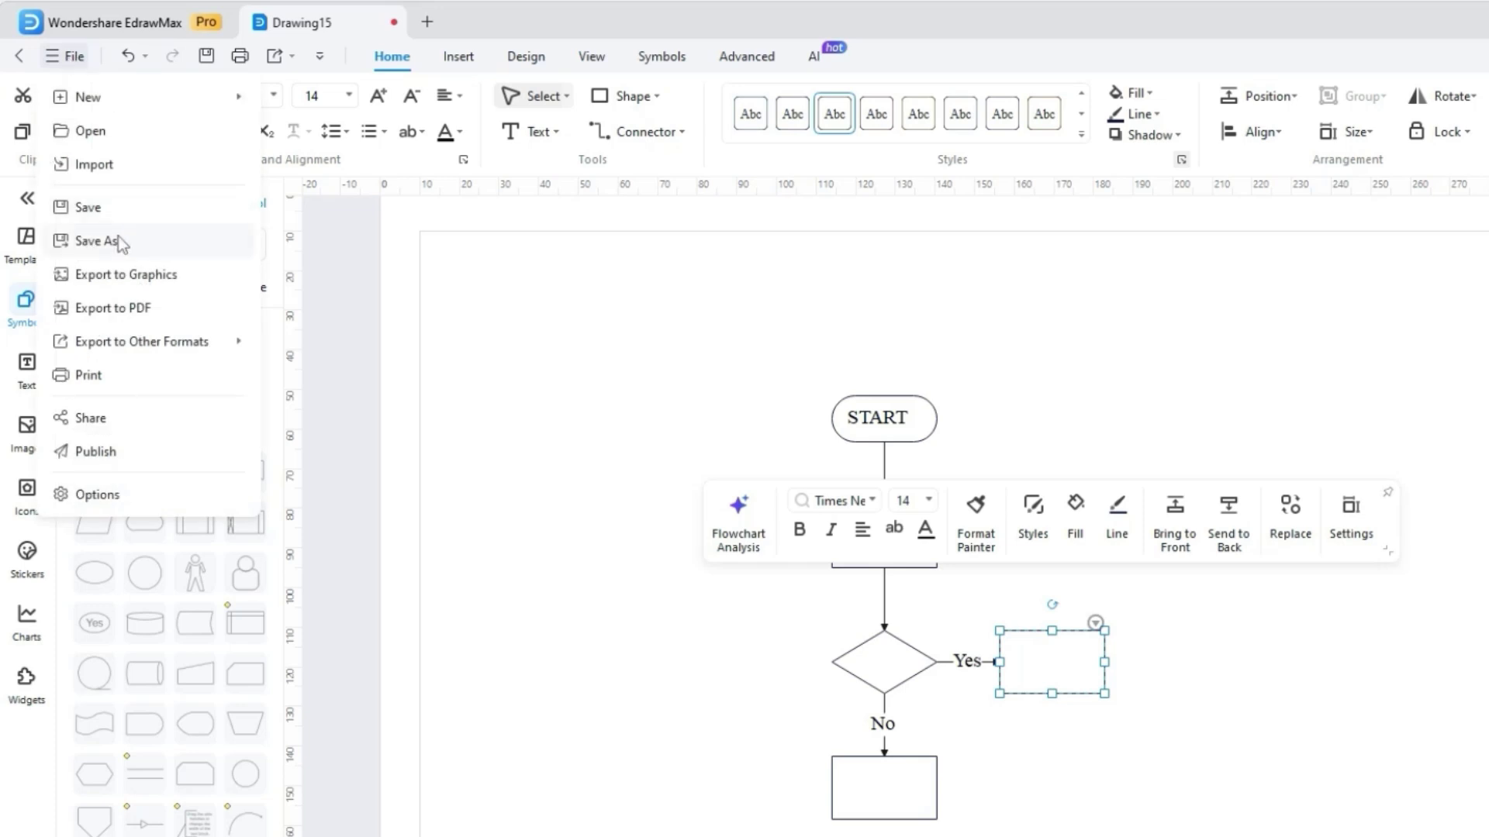
Show the Export to Other Formats list: Word, Excel, PPT, SVG, Html and Visio.
mouse_move(157, 333)
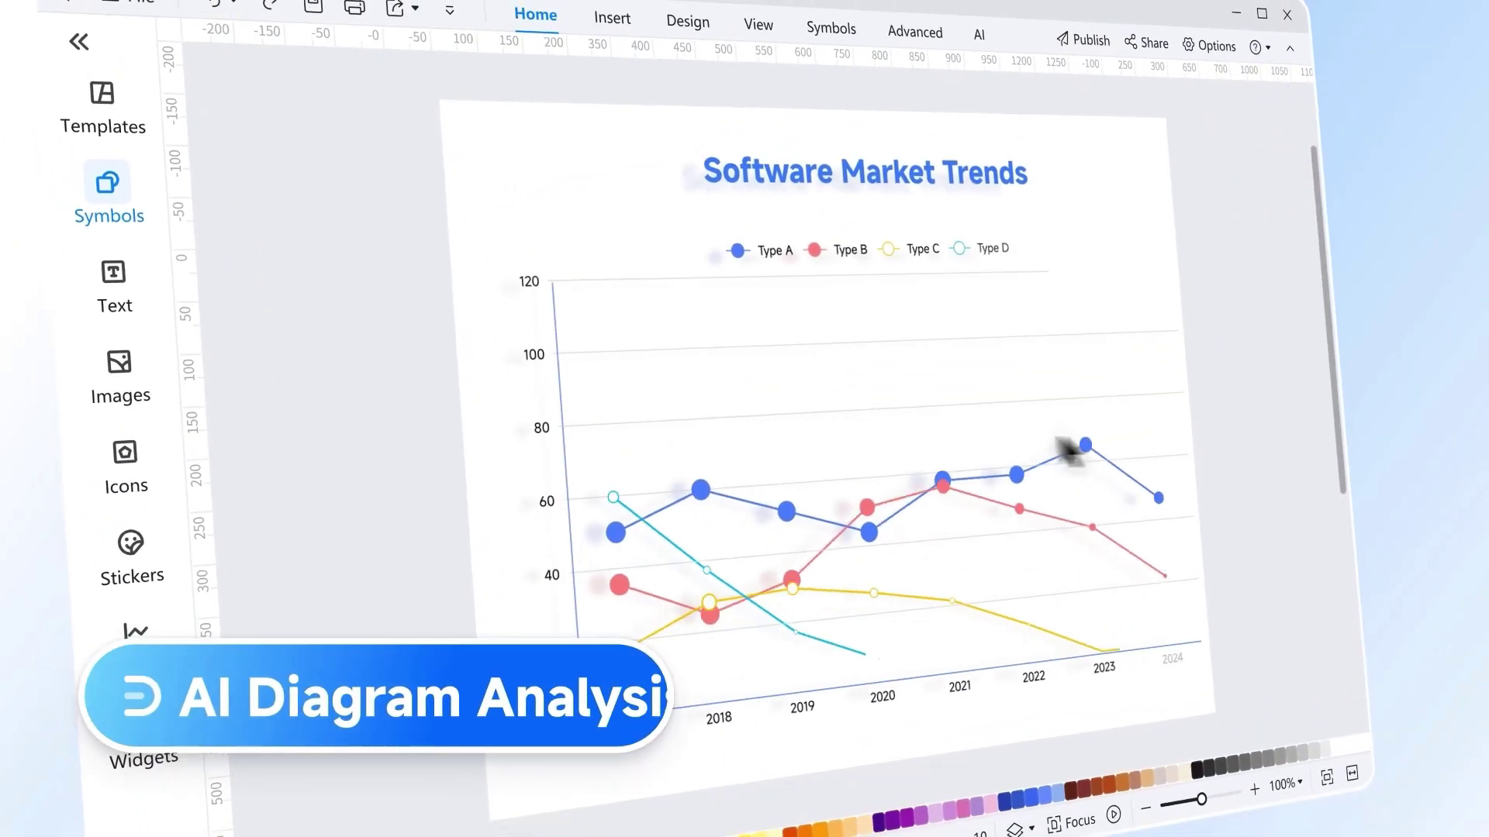
Select the Software Market Trends chart and list its AI Assist analysis options.
click(956, 455)
click(602, 233)
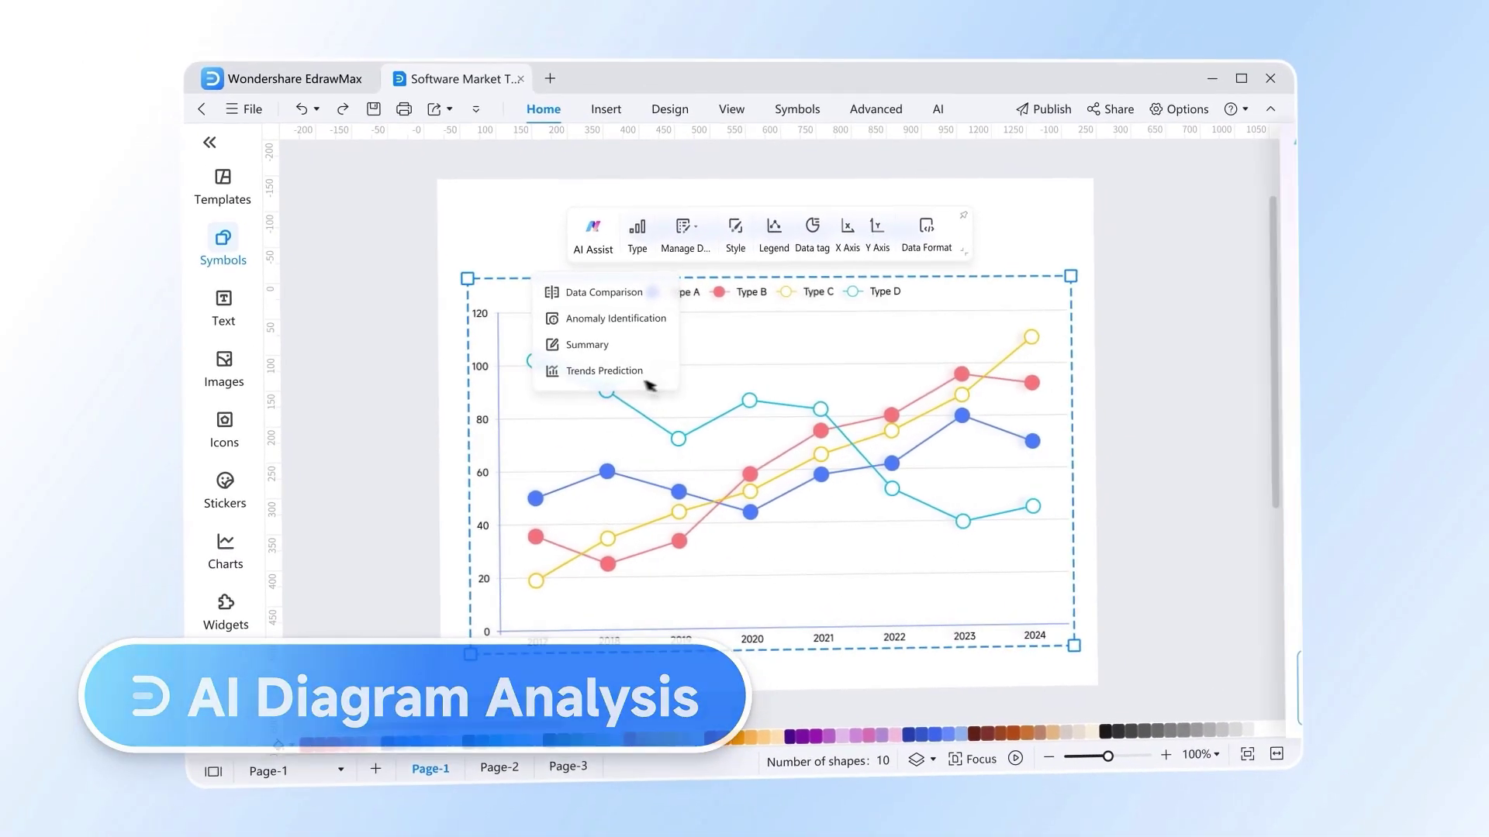